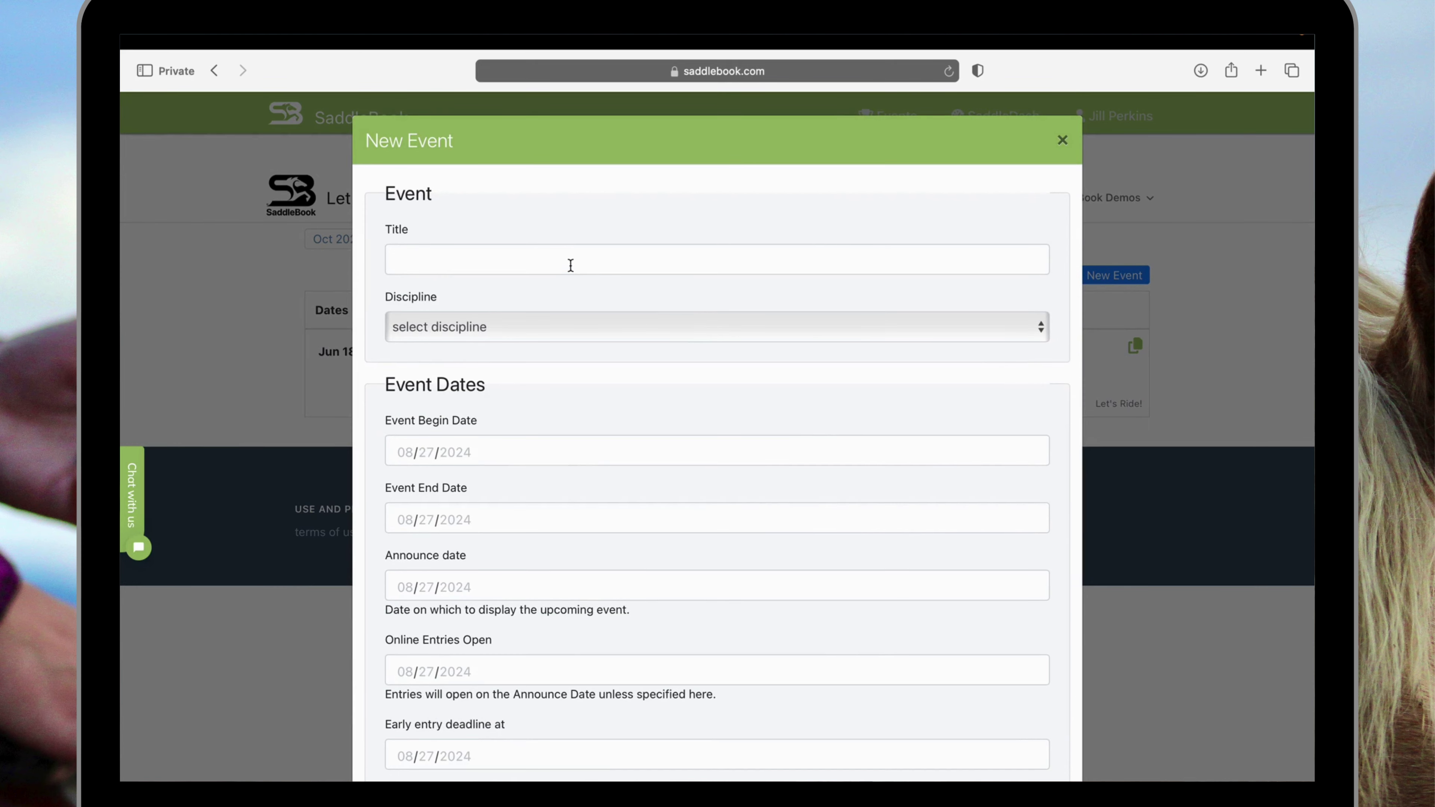
Title the new event "Super Fun Barrel Racing Jackpot" and choose Barrel Racing as its discipline.
left_click(569, 265)
type("Super")
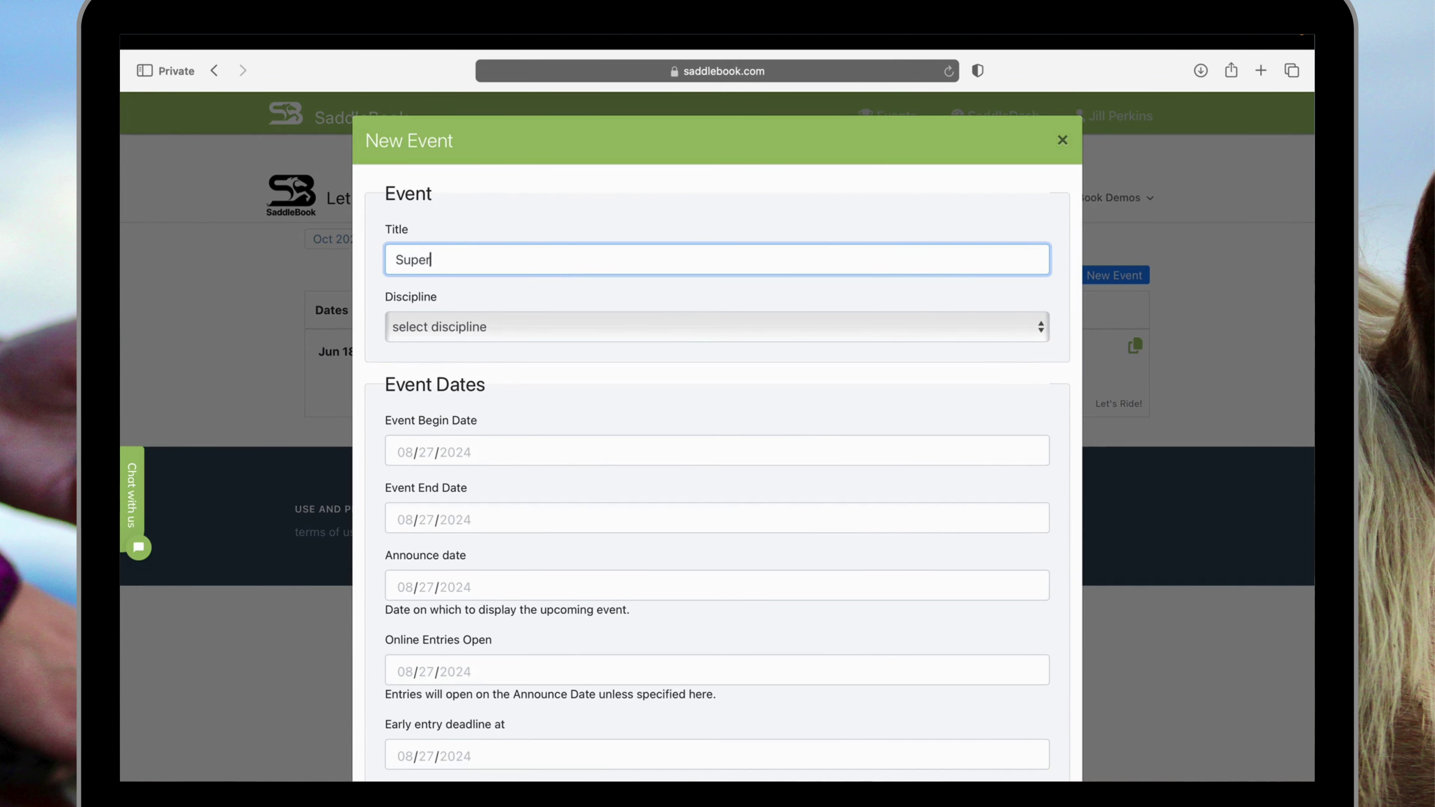
type(" Fun Barrel Racing Jackpot")
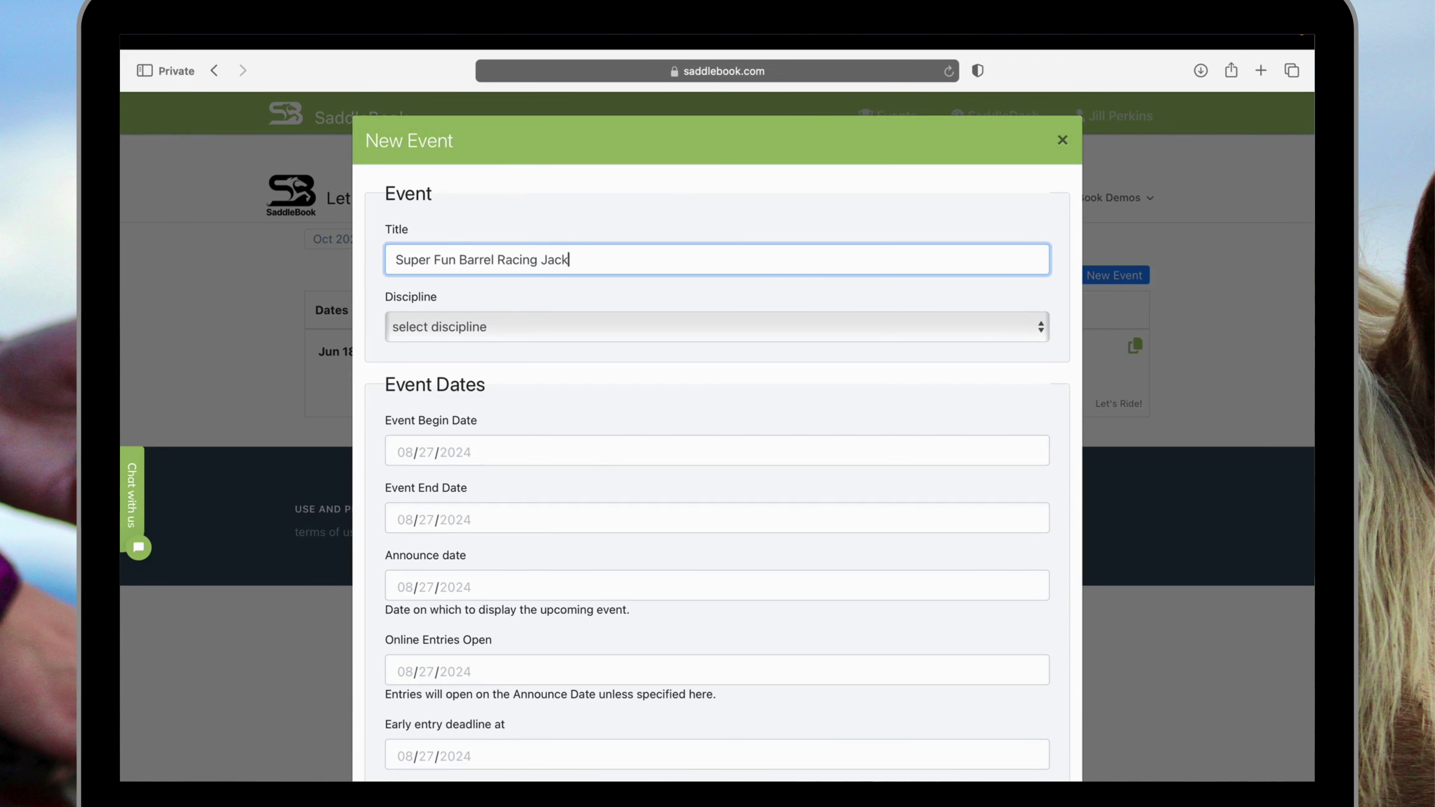
left_click(532, 326)
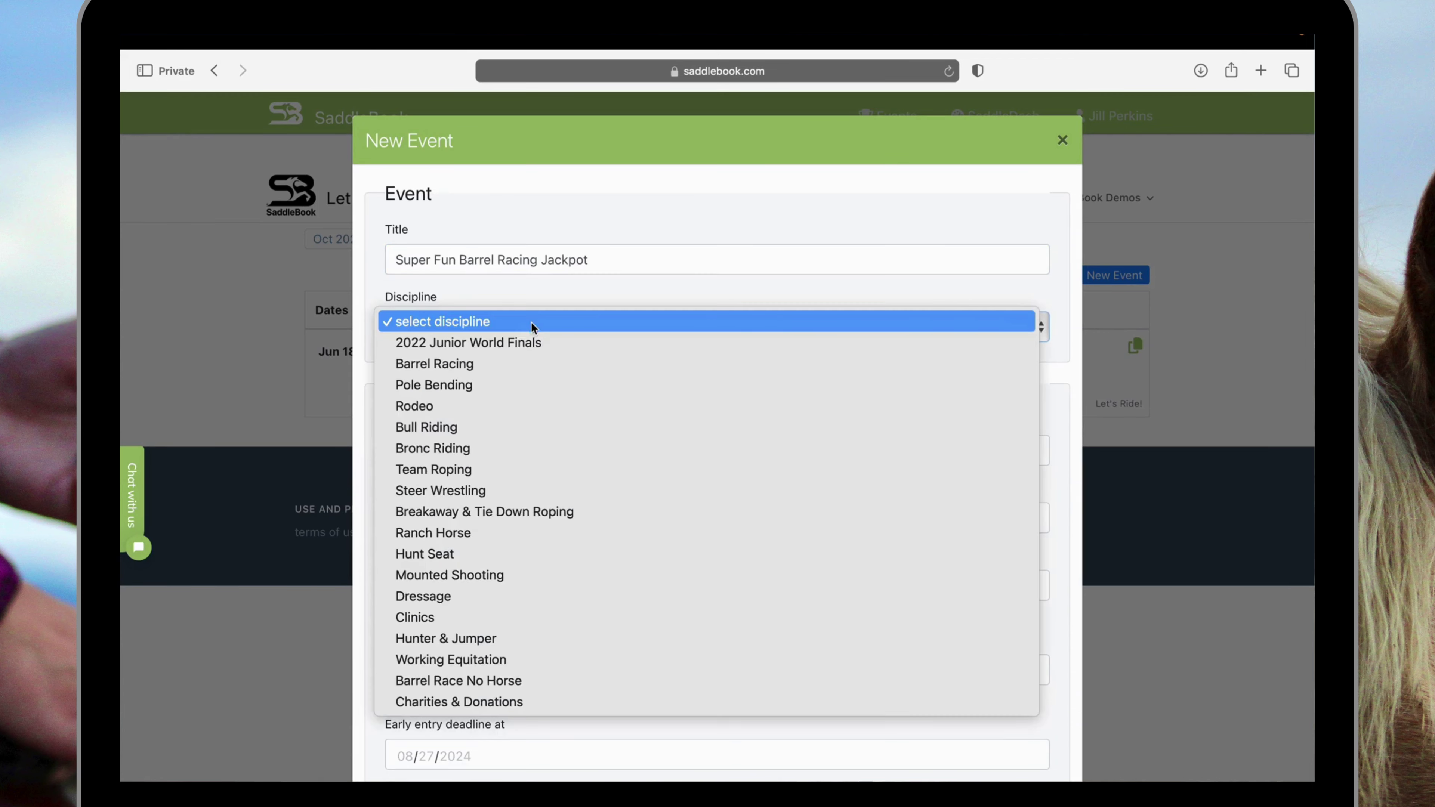
left_click(522, 361)
Set both the event begin date and the event end date to 09/07/2024.
scroll(523, 361, "down", 3)
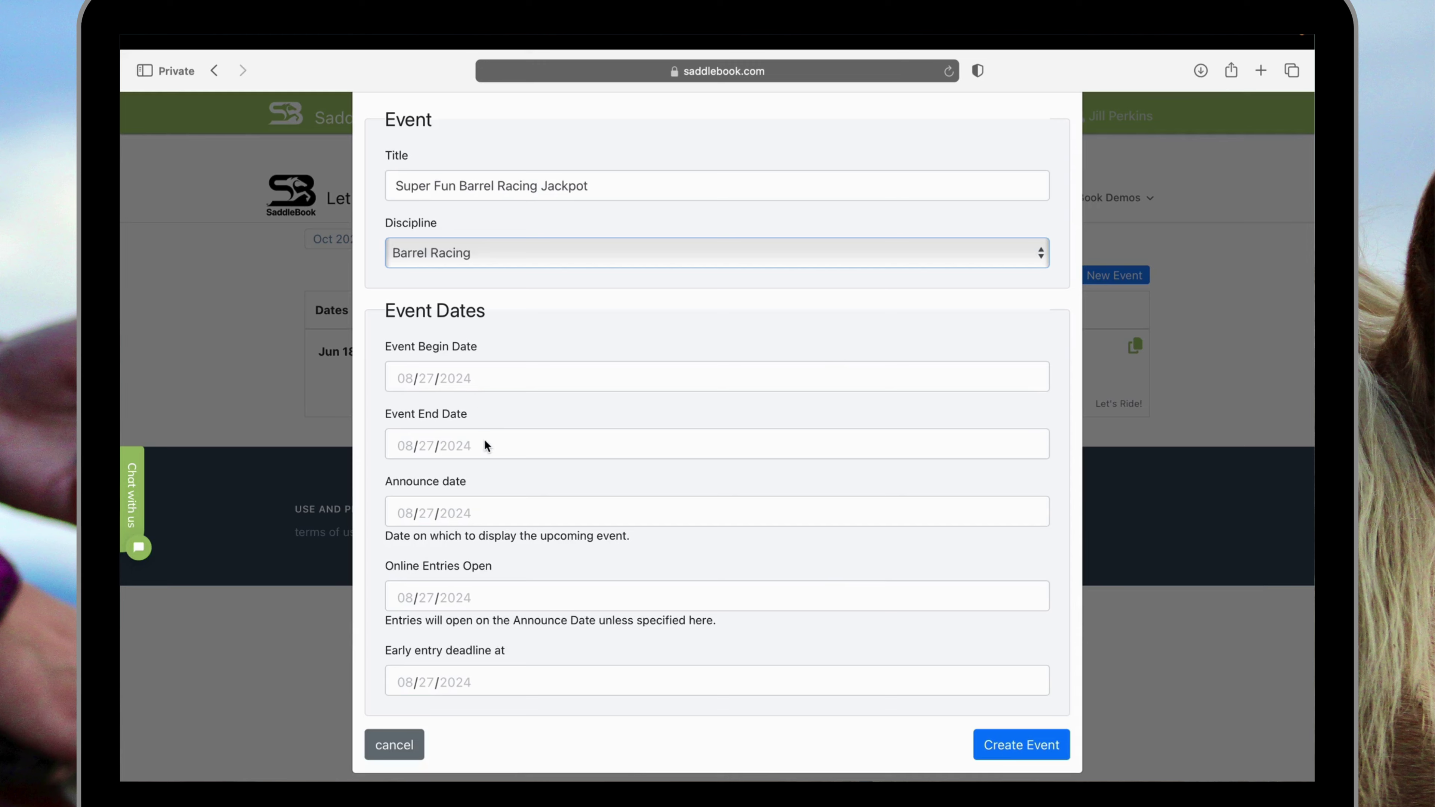
left_click(404, 380)
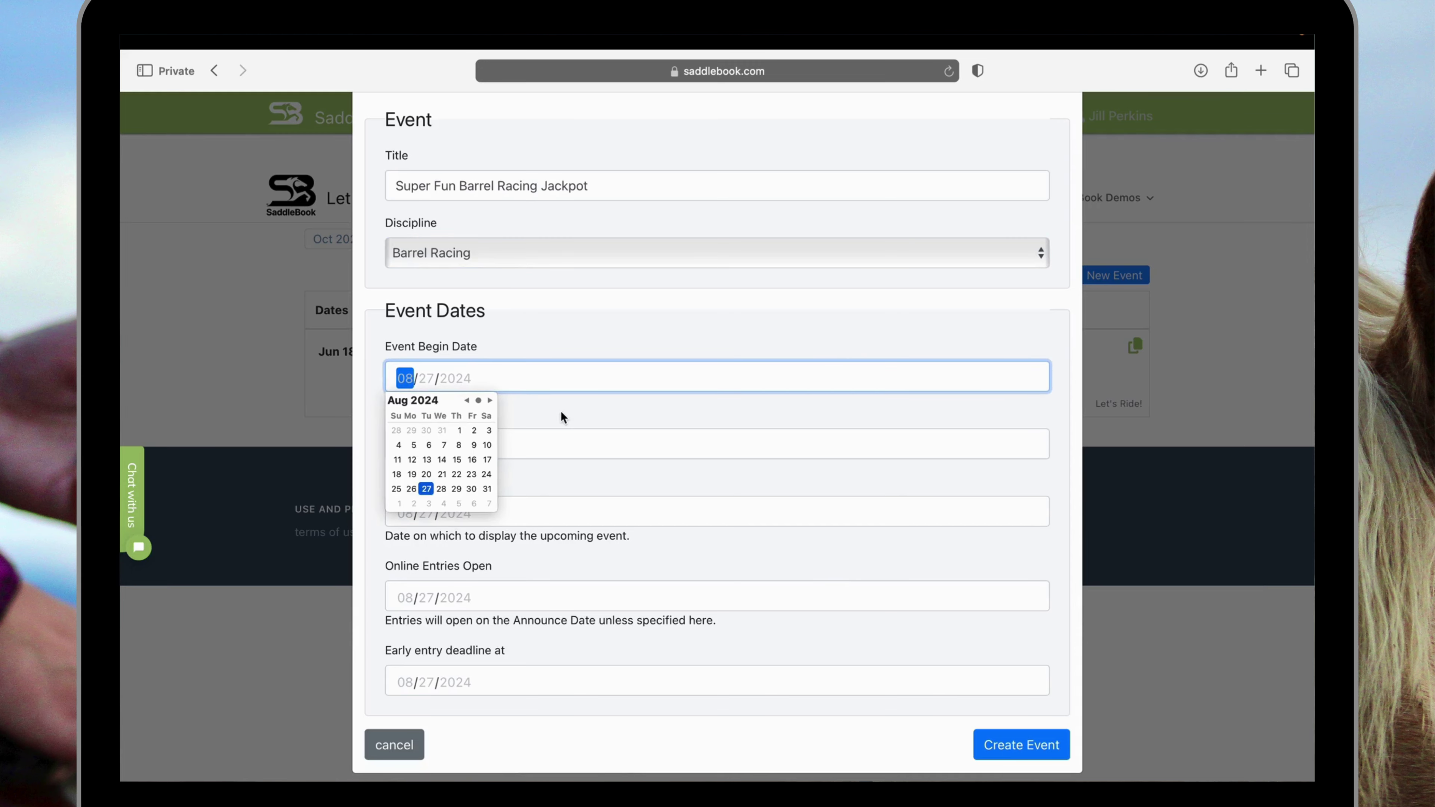
left_click(490, 401)
left_click(488, 431)
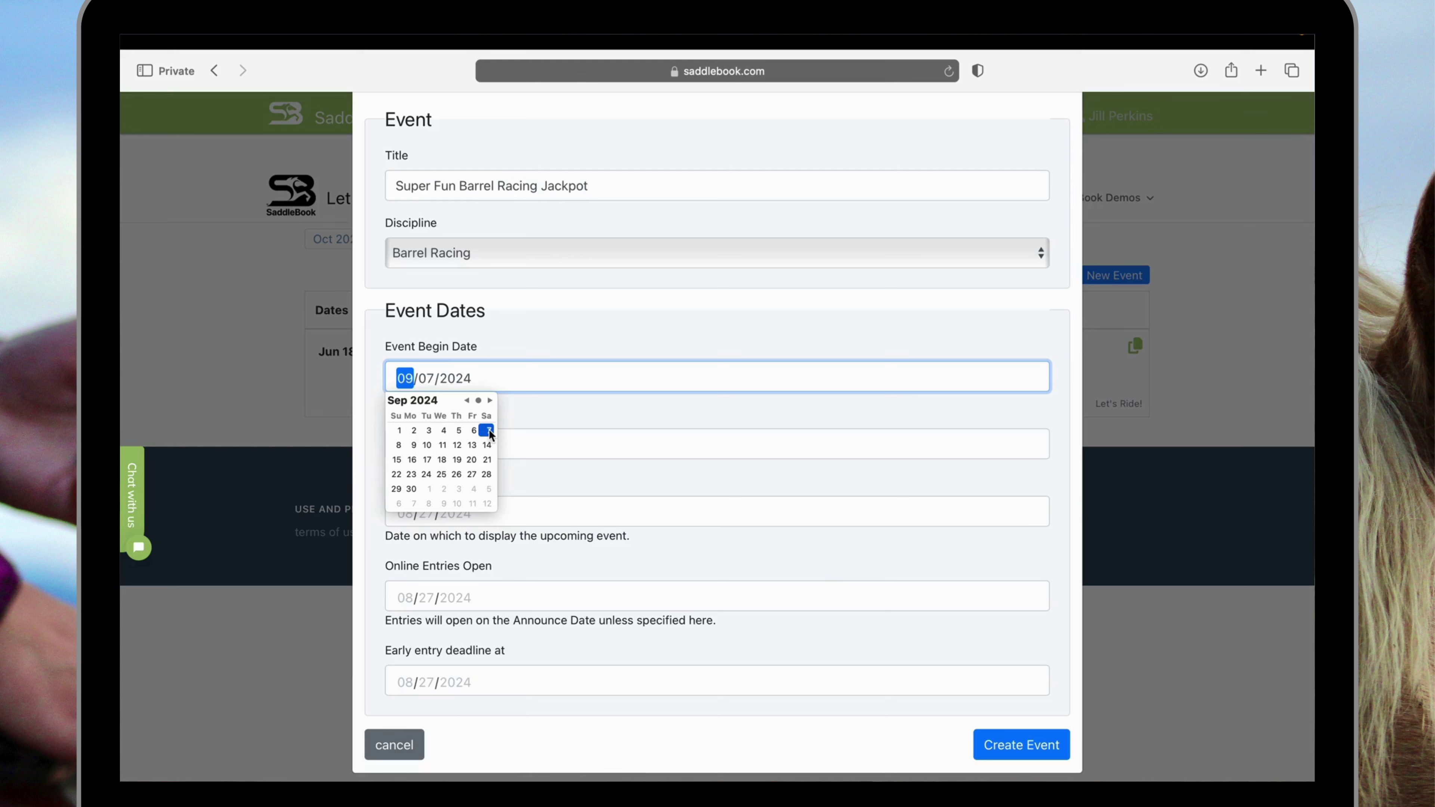
left_click(520, 407)
left_click(399, 448)
left_click(491, 469)
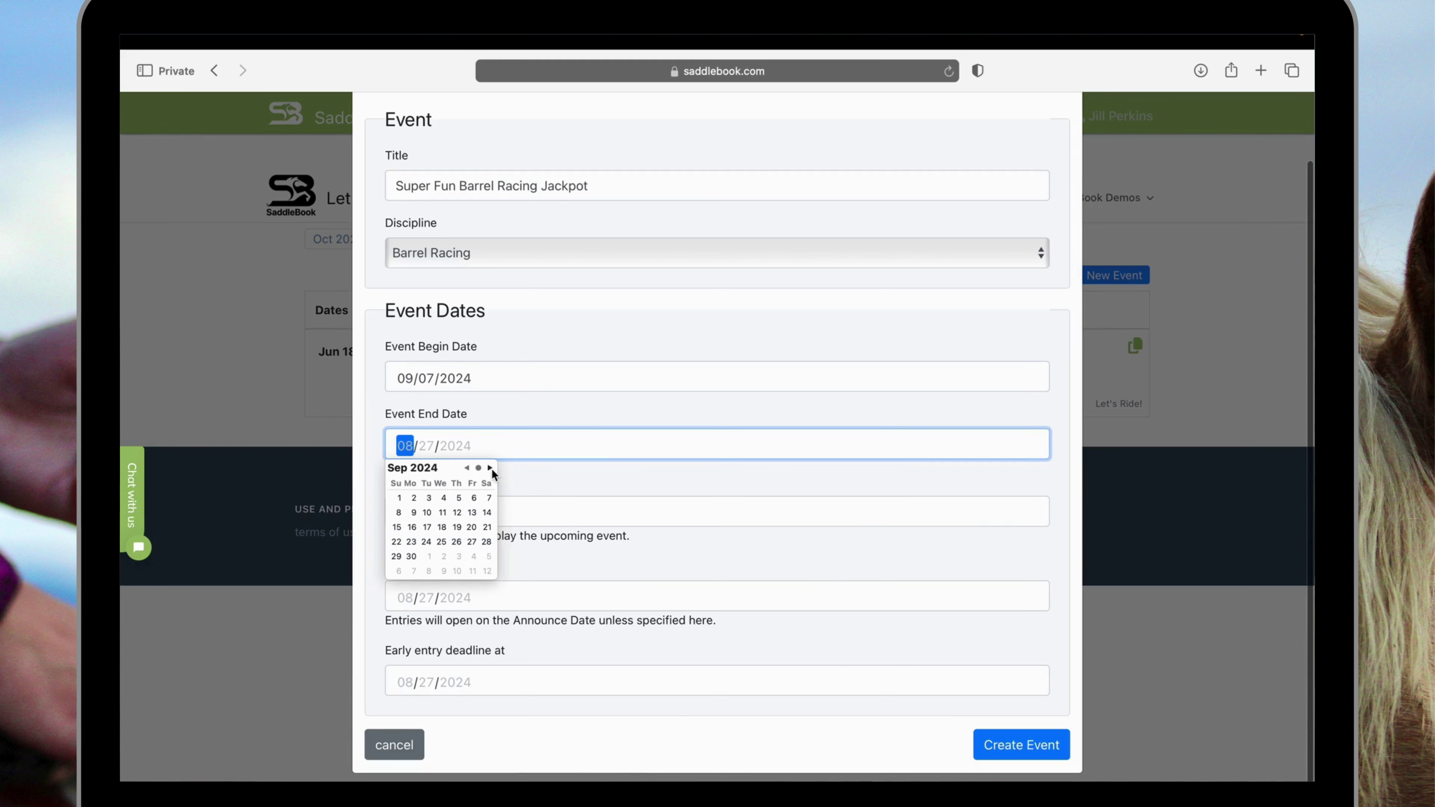
left_click(492, 496)
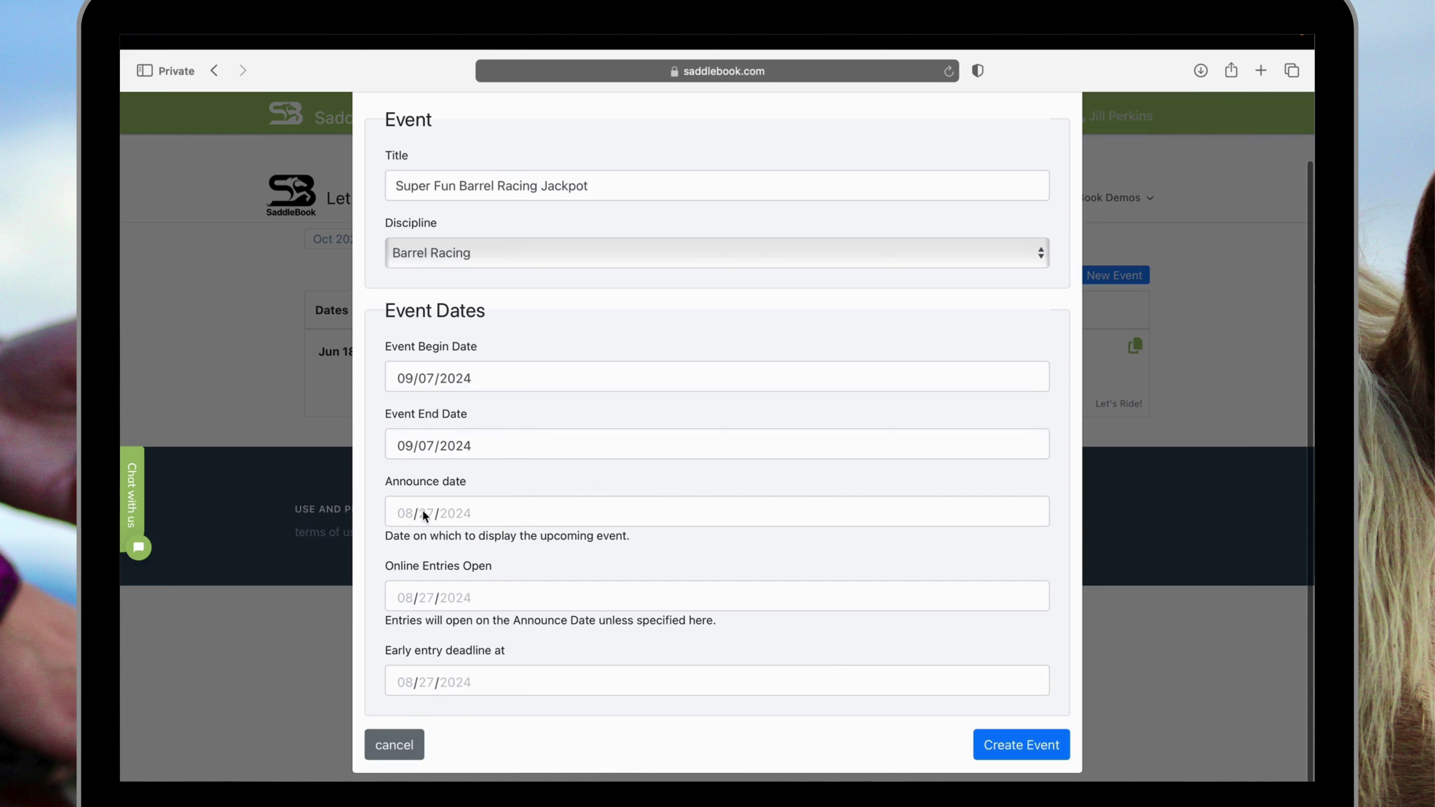
Set the announce date and the online entries opening date to 08/28/2024.
left_click(405, 513)
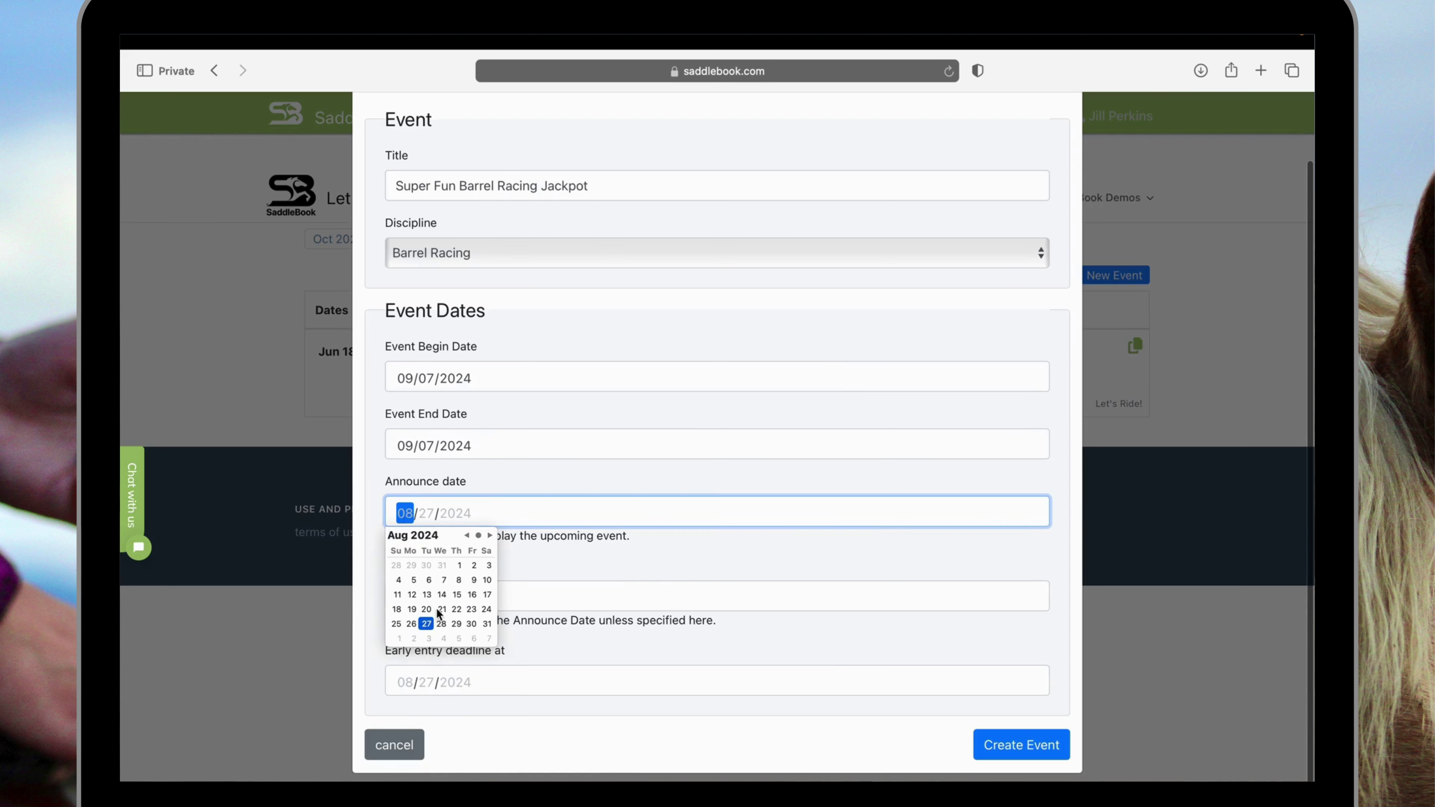
left_click(441, 624)
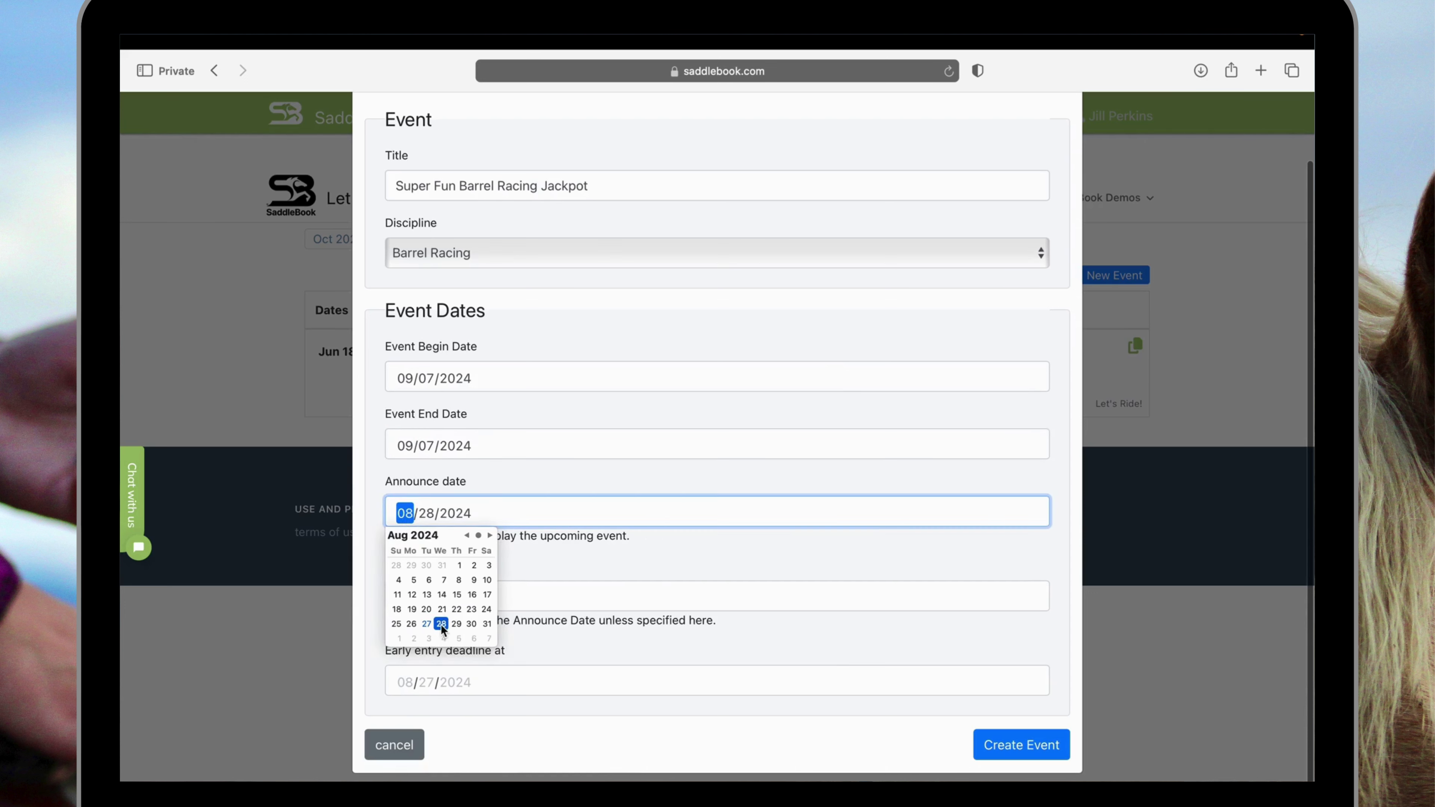
left_click(531, 559)
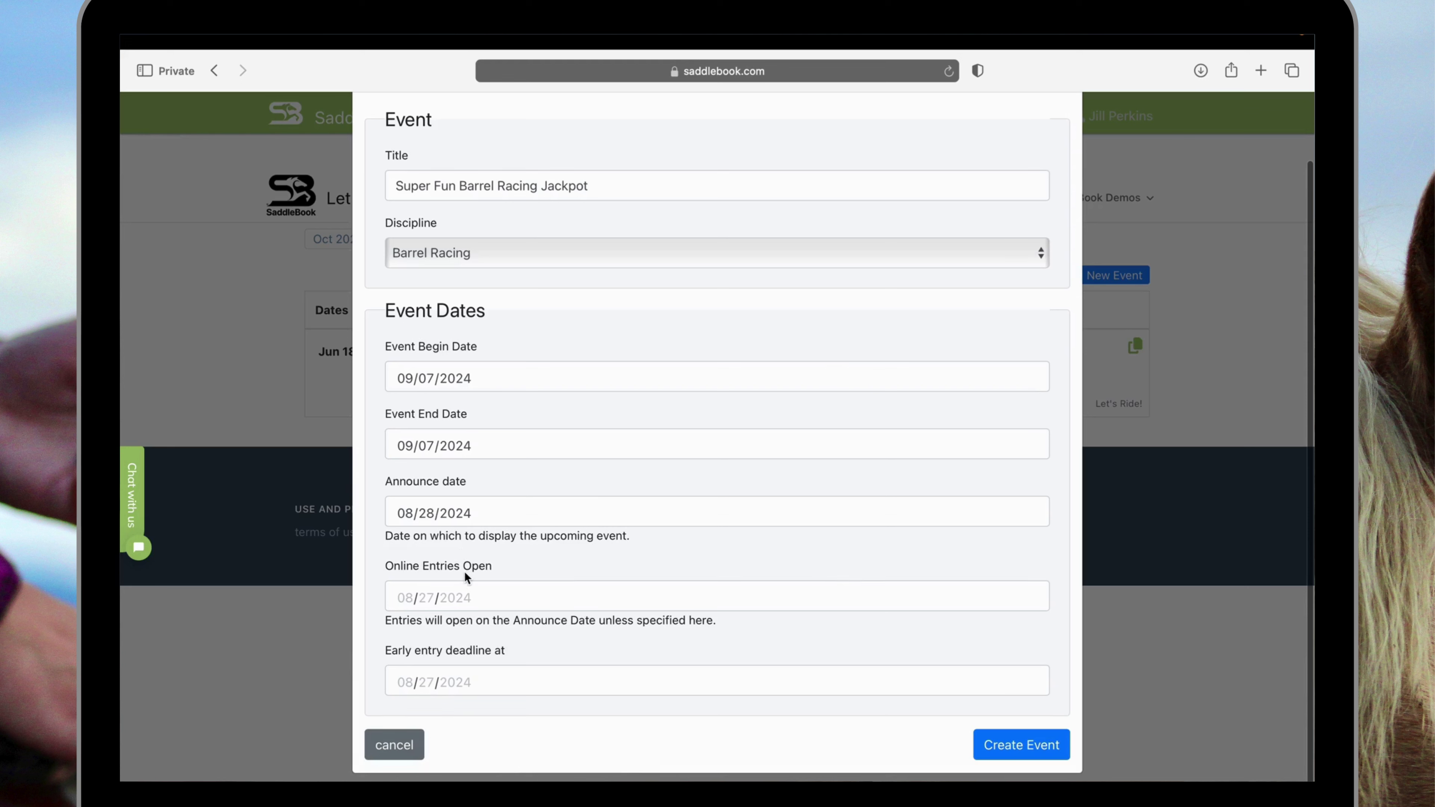
left_click(410, 597)
left_click(441, 708)
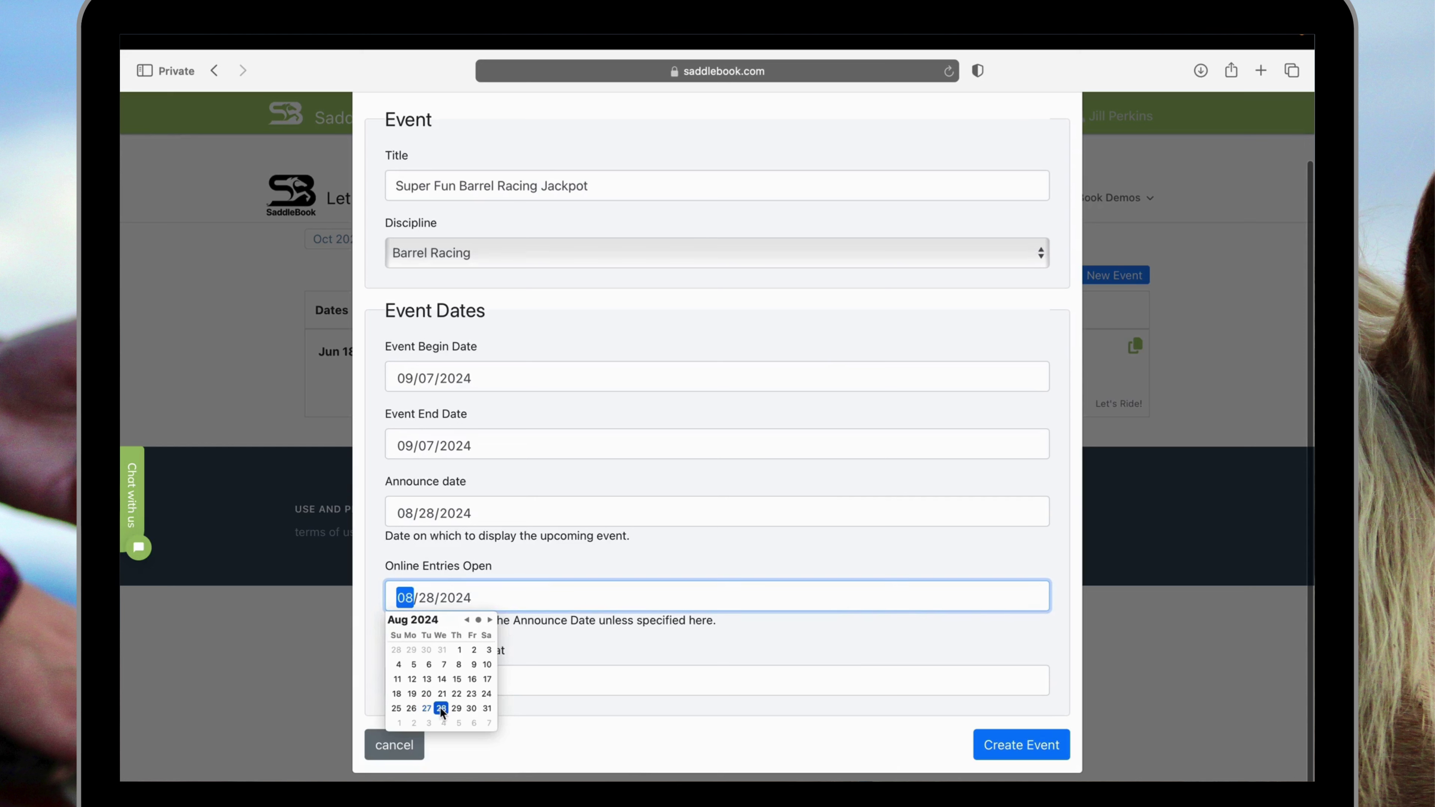
left_click(530, 650)
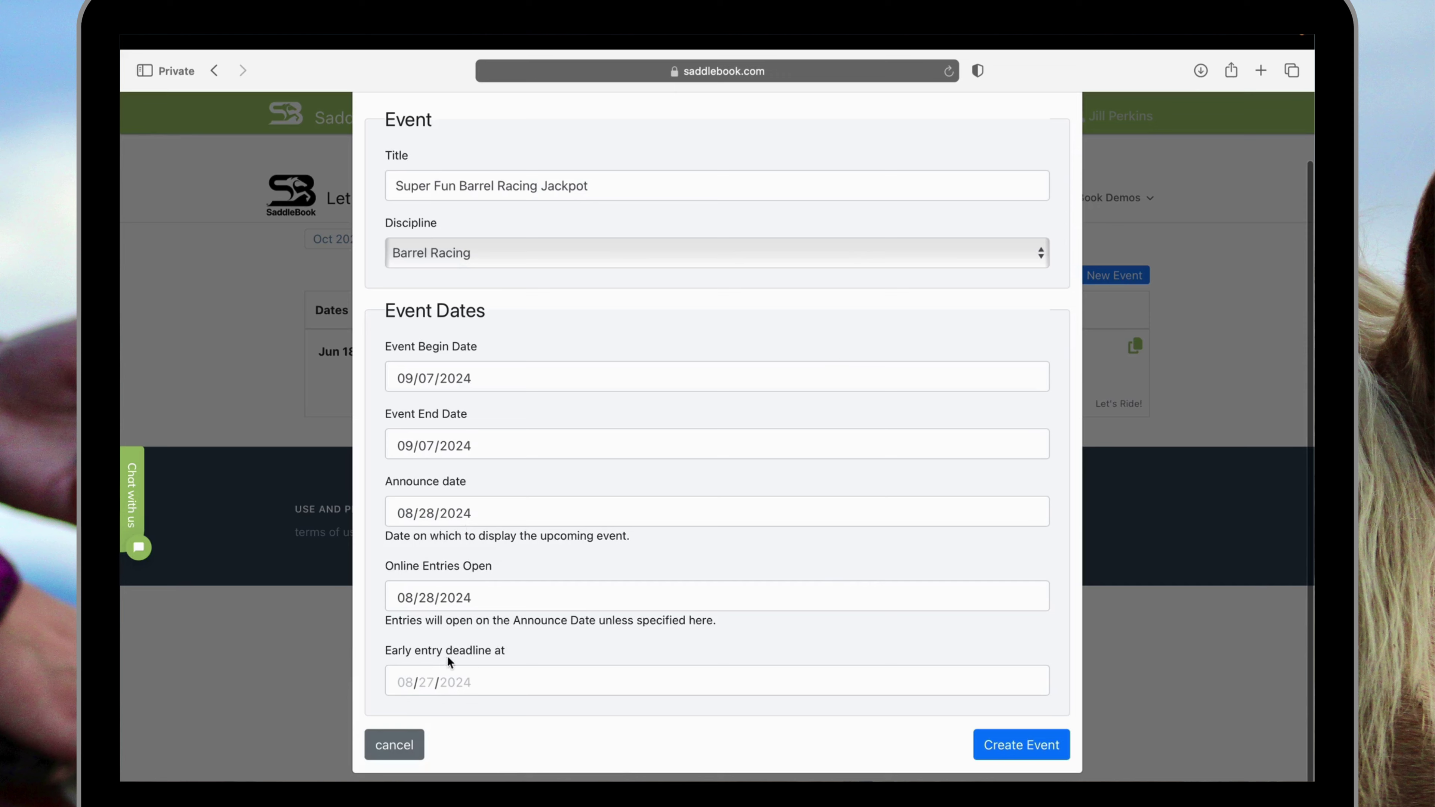
Set the early entry deadline to 09/06/2024 and create the event.
left_click(402, 683)
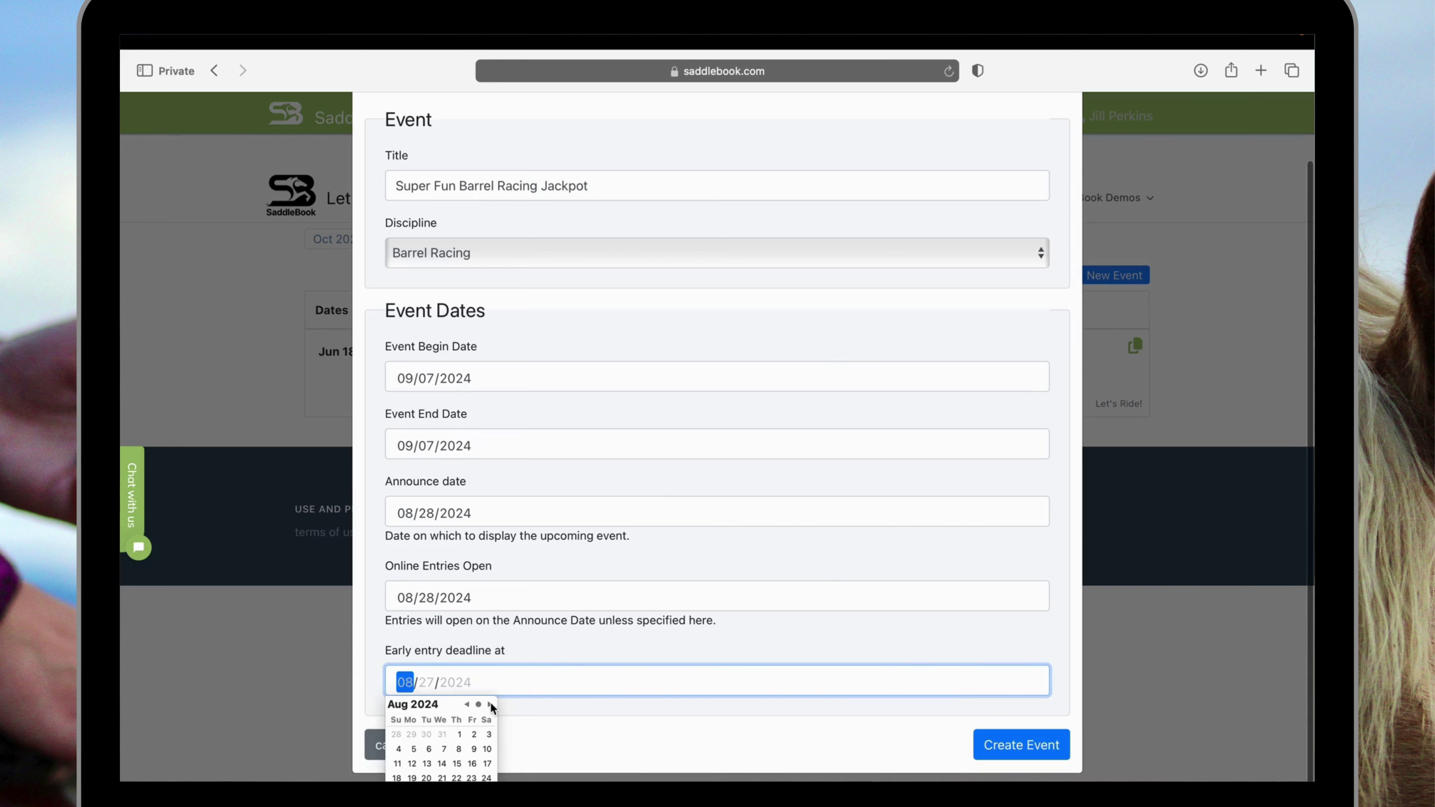
left_click(489, 704)
left_click(474, 734)
left_click(544, 716)
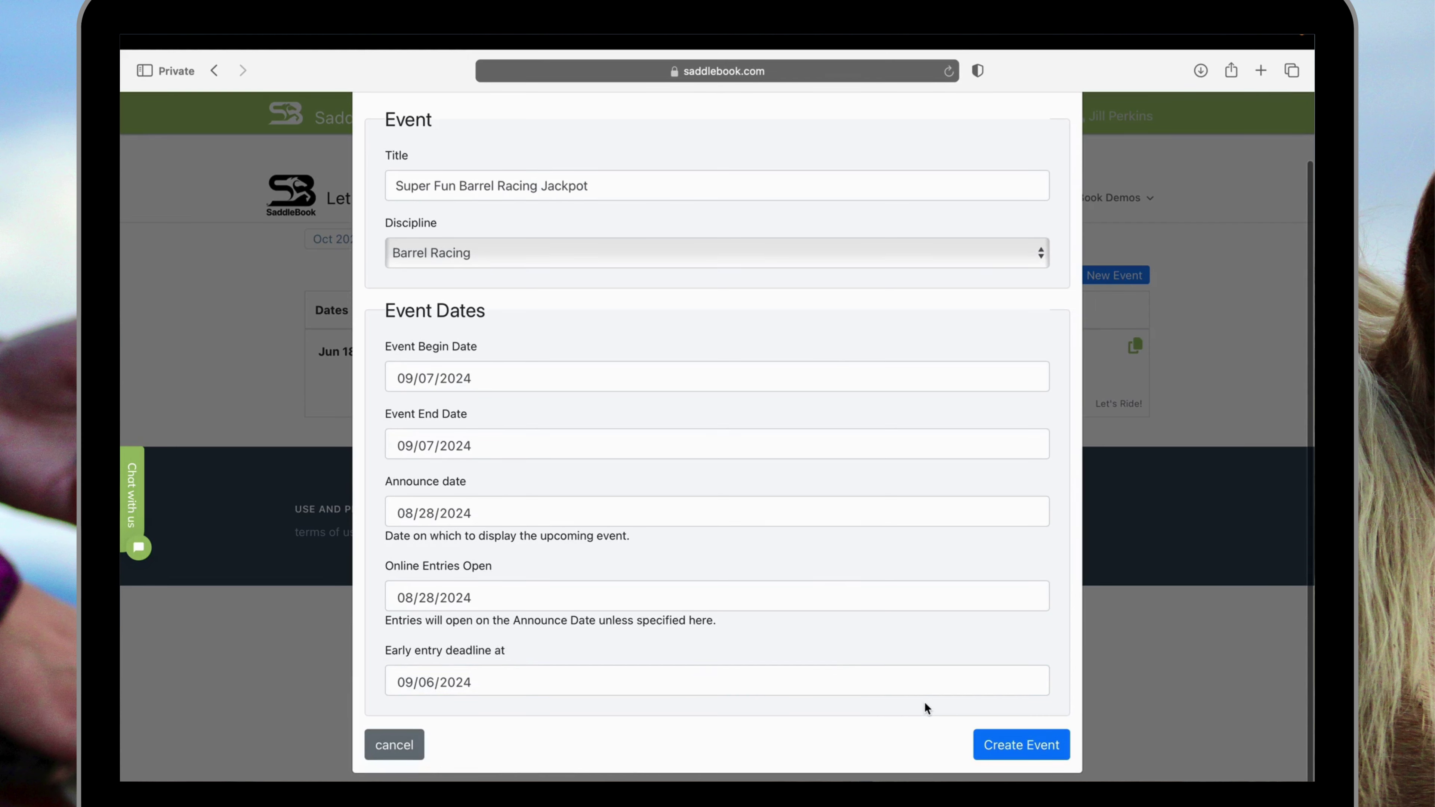
left_click(999, 741)
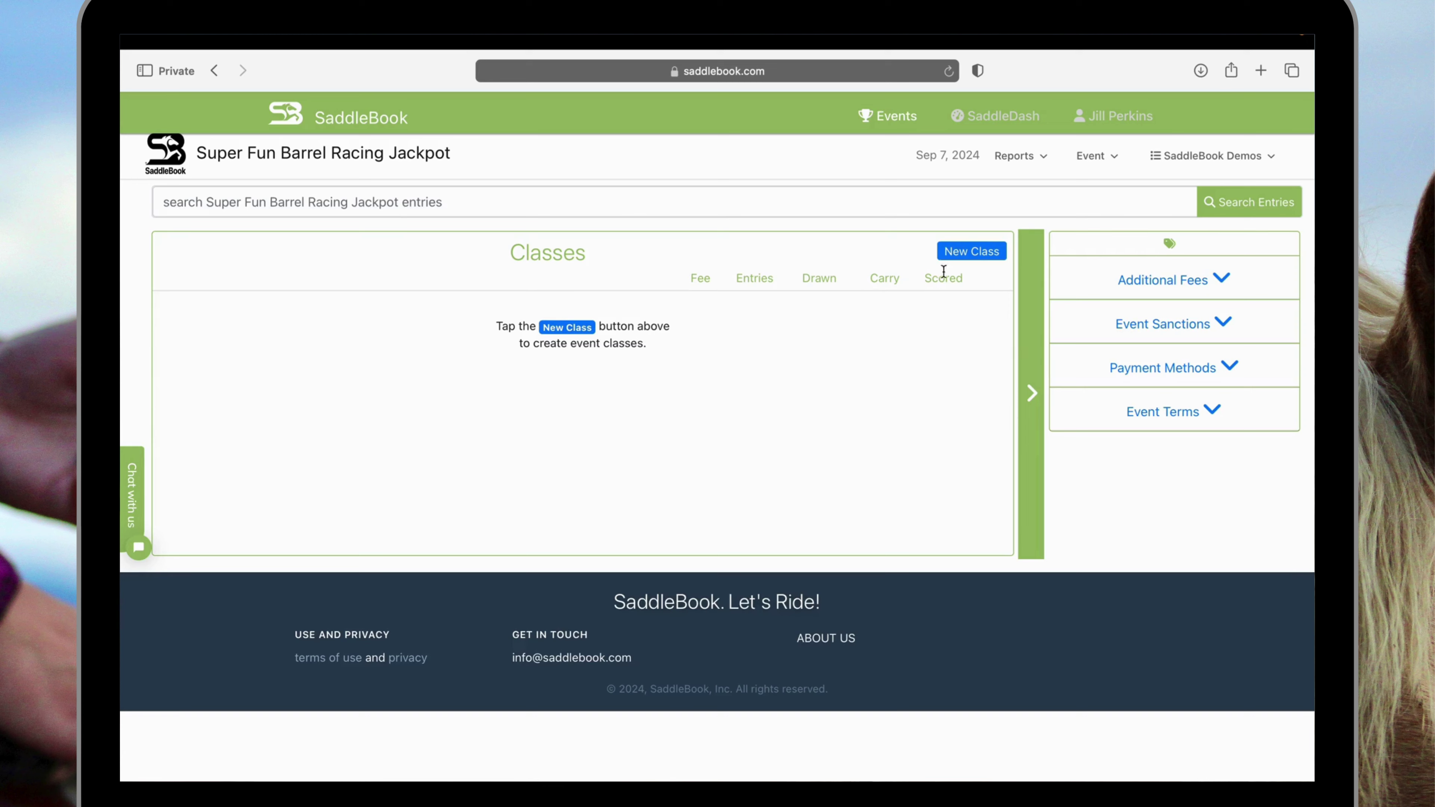
Start a new class titled "Open 4D" with a registration fee of 75 and the category Open.
left_click(965, 253)
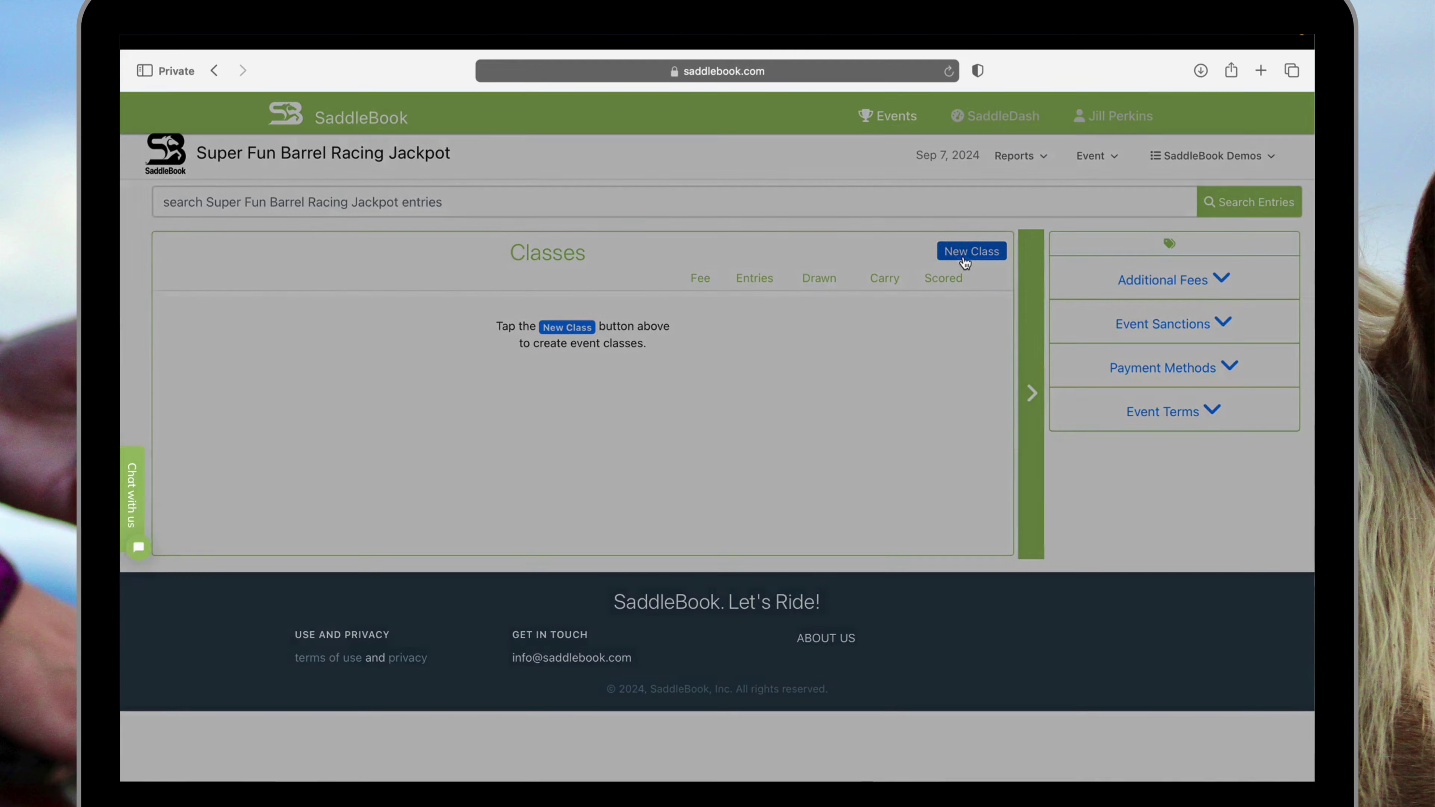
left_click(552, 412)
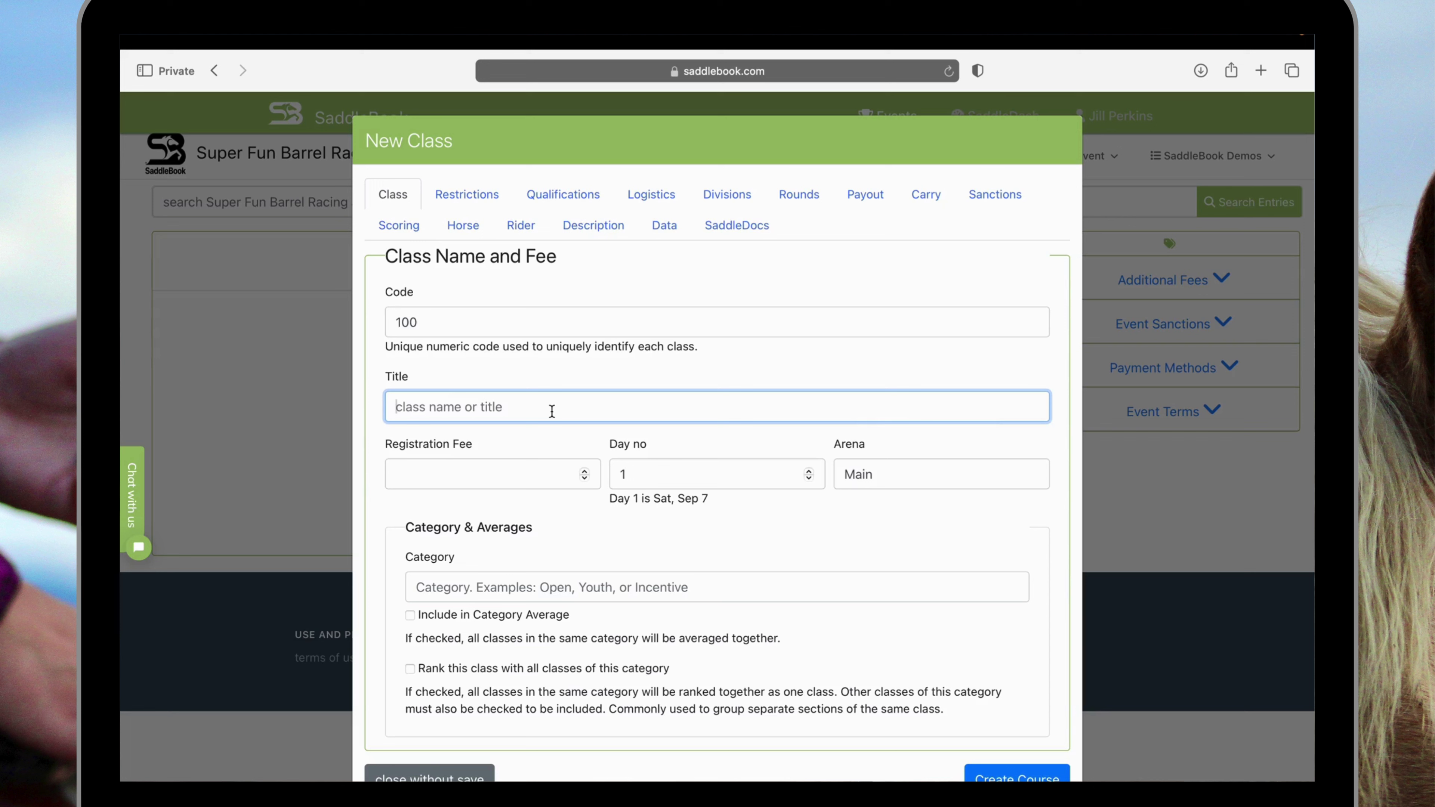
type("Open 4D")
left_click(520, 465)
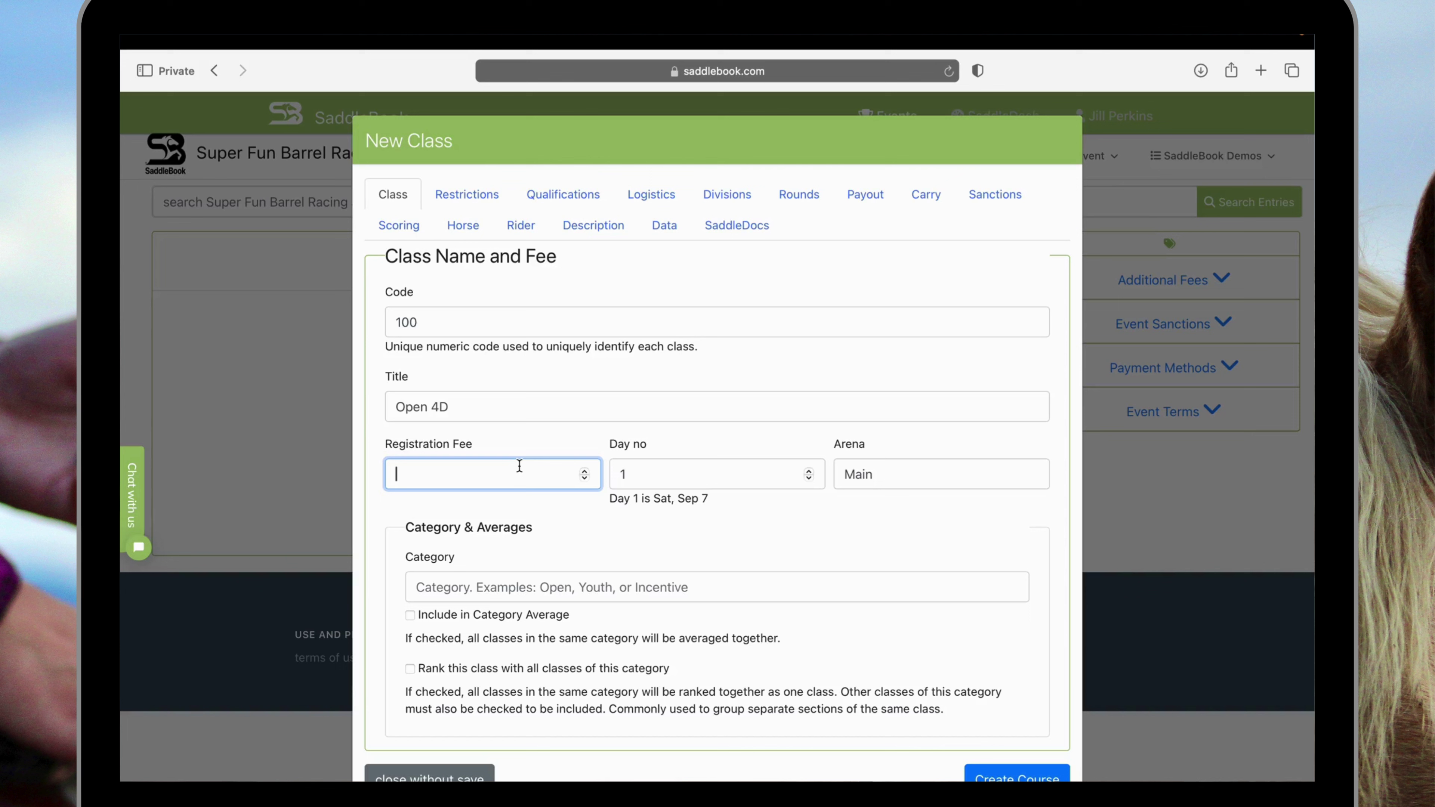
type("75")
left_click(500, 587)
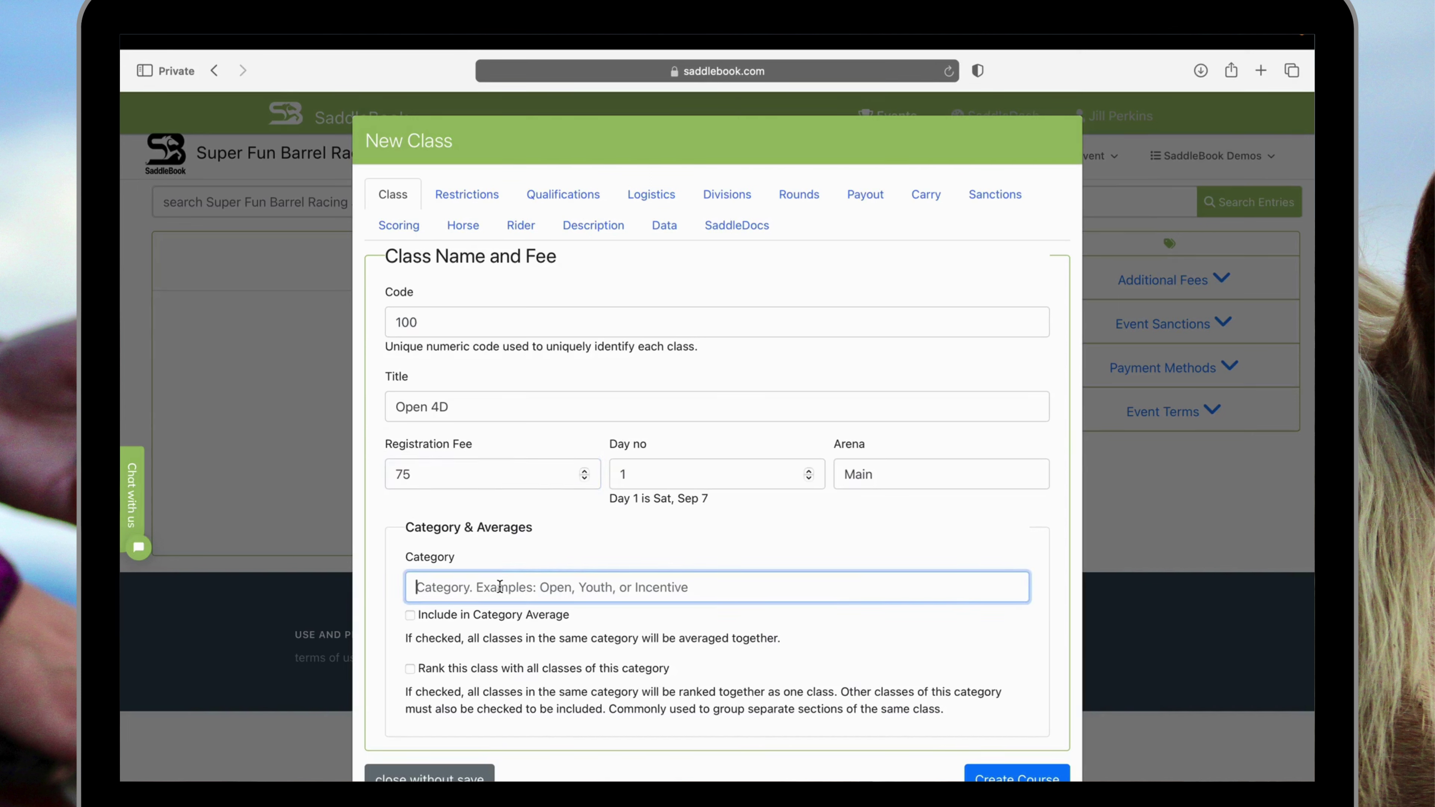
type("Open")
left_click(543, 553)
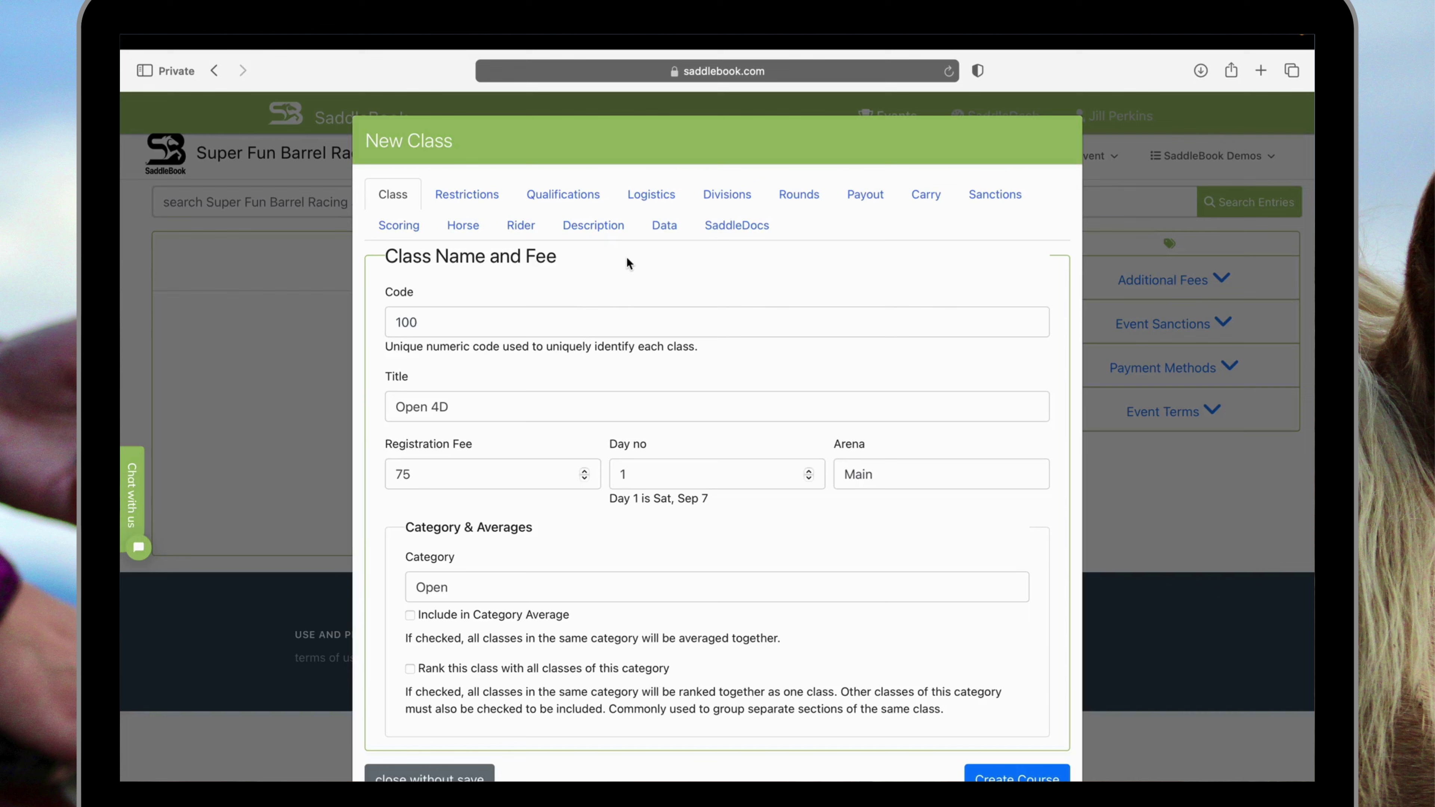
Give the class 4 divisions with the division intervals 0.5, 0.5, 1.0, 999.
left_click(728, 201)
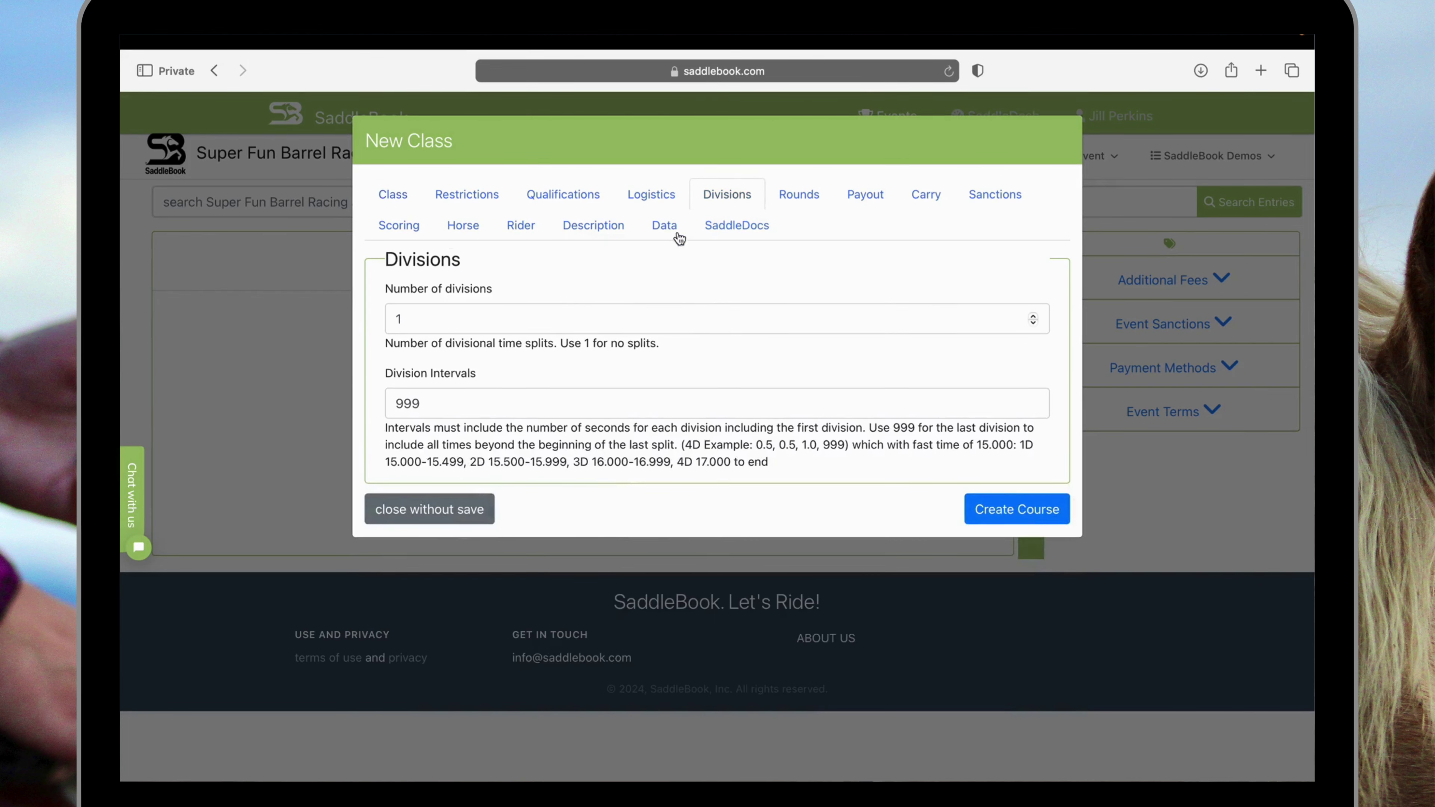
left_click(459, 318)
key("BackSpace")
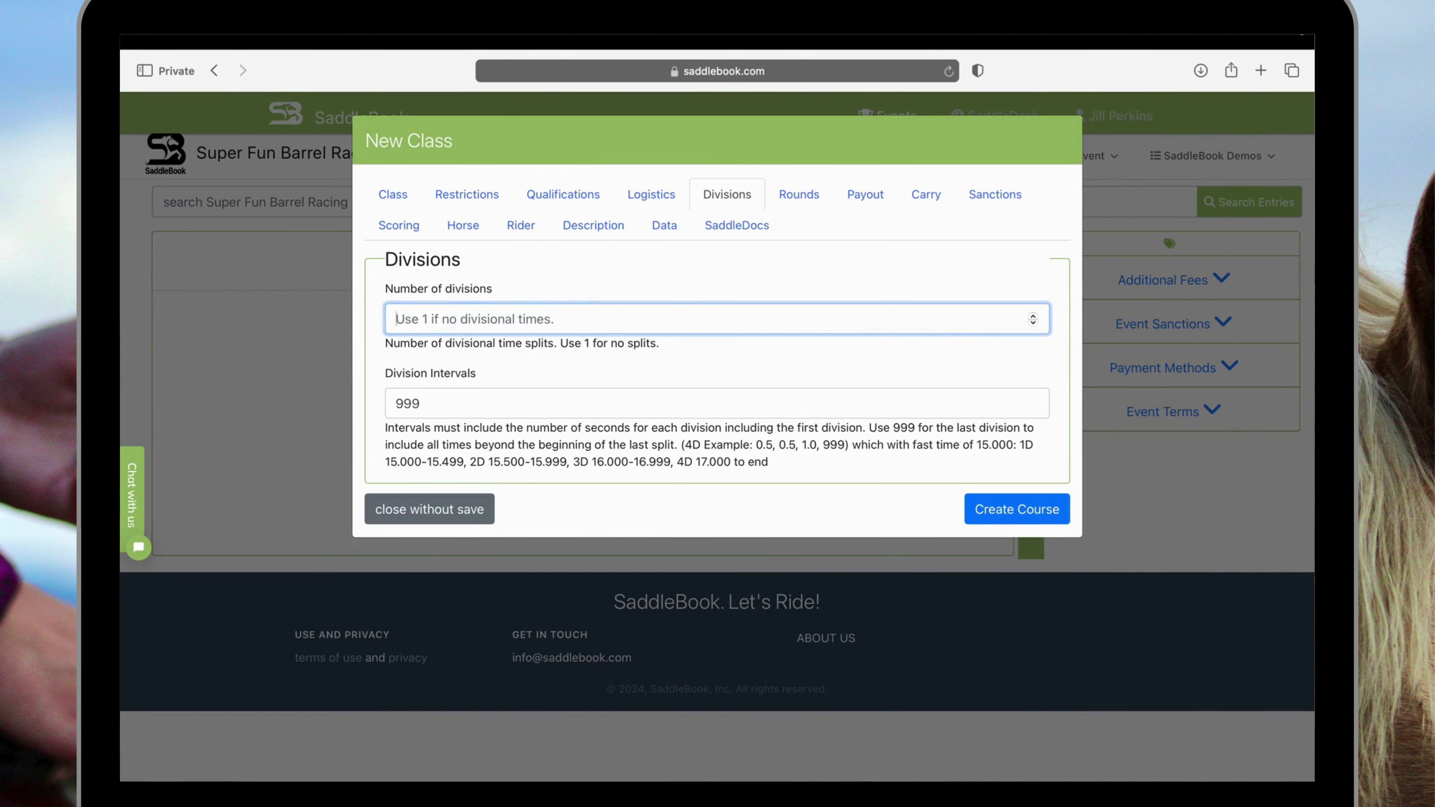
type("4")
key("Tab")
type("0")
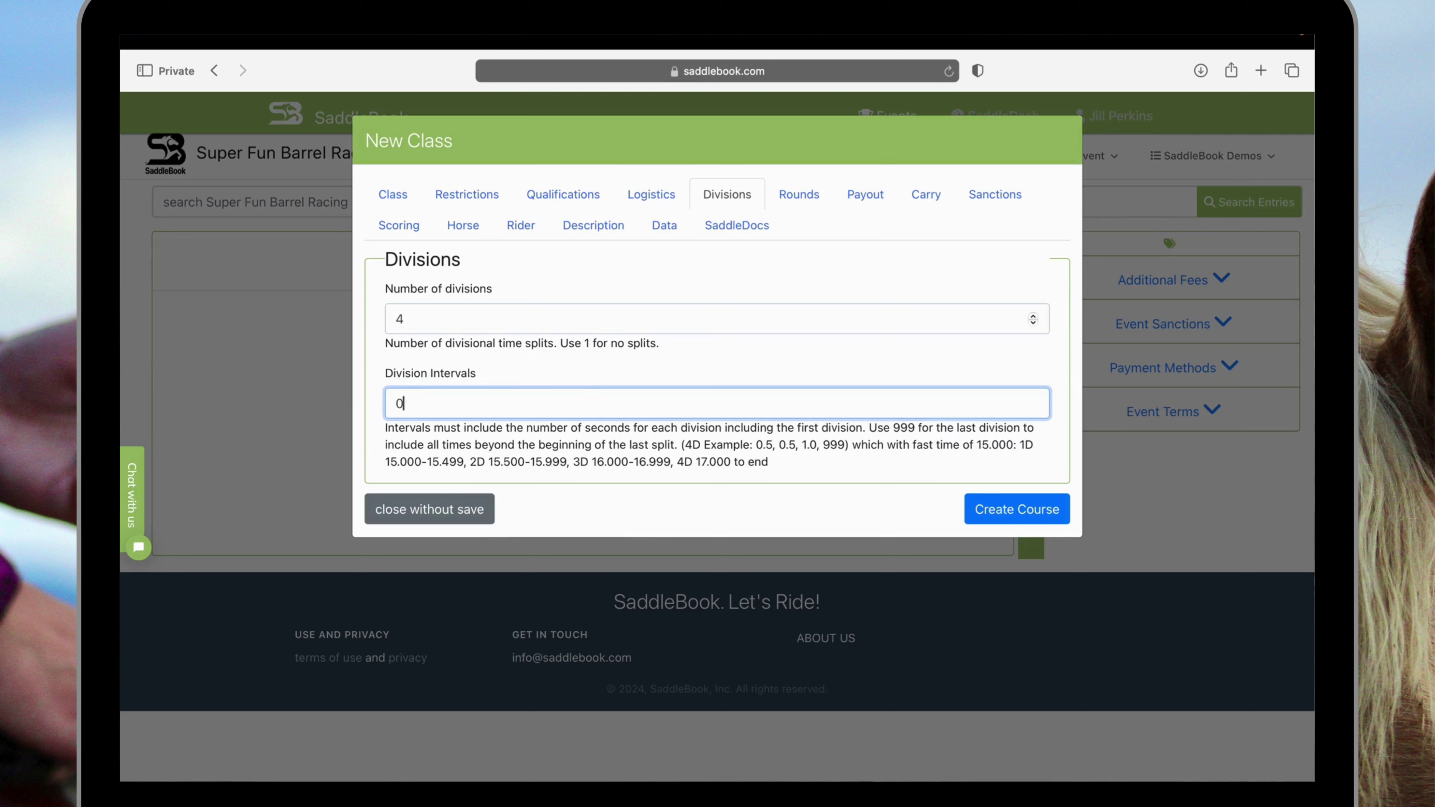
type(".5, 0.5, 1.0, 999")
left_click(471, 443)
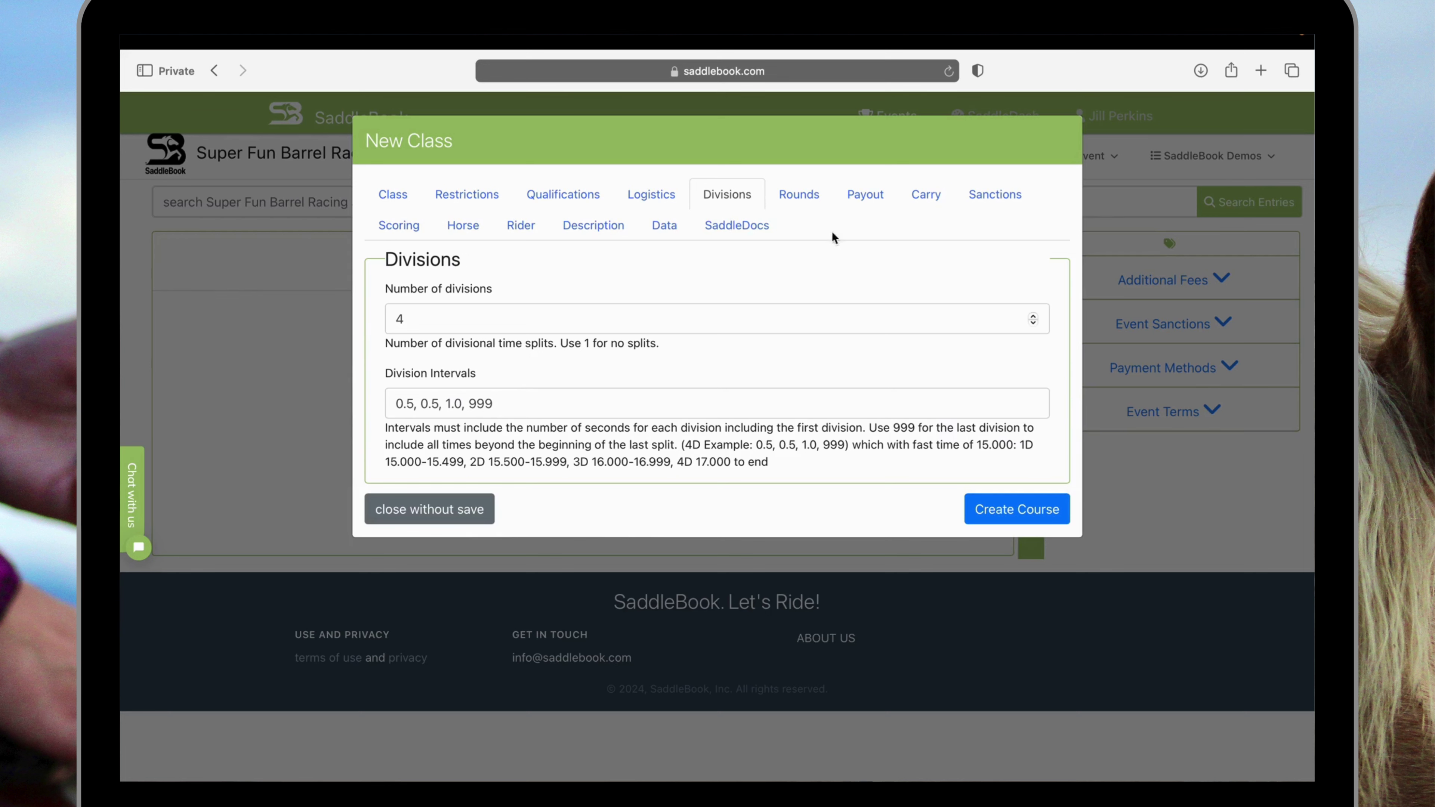
Set the class payout's office rate percentage to 20.0 and its added money to 500.
left_click(866, 198)
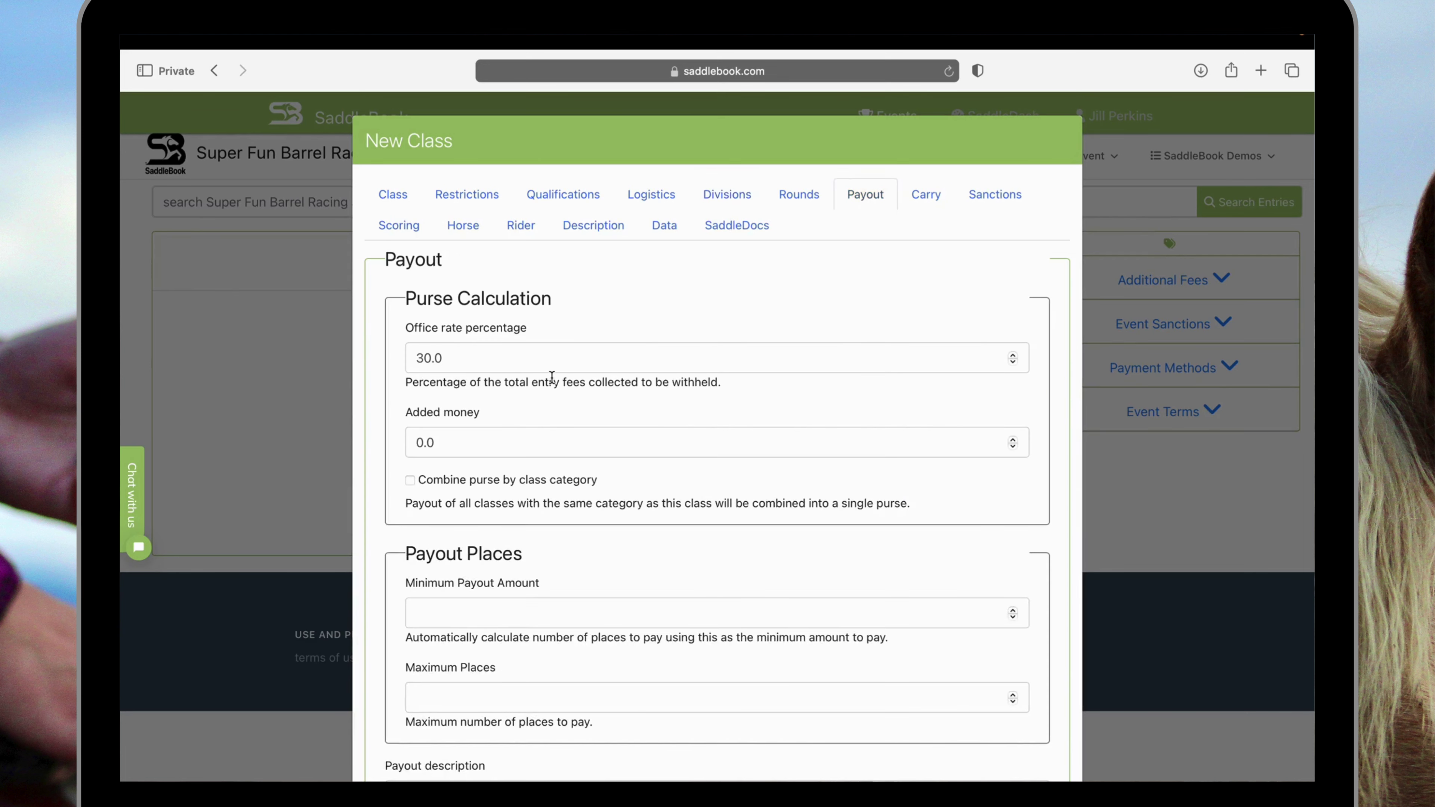
left_click(424, 361)
key("BackSpace")
type("2")
left_click(489, 396)
left_click_drag(446, 440, 382, 439)
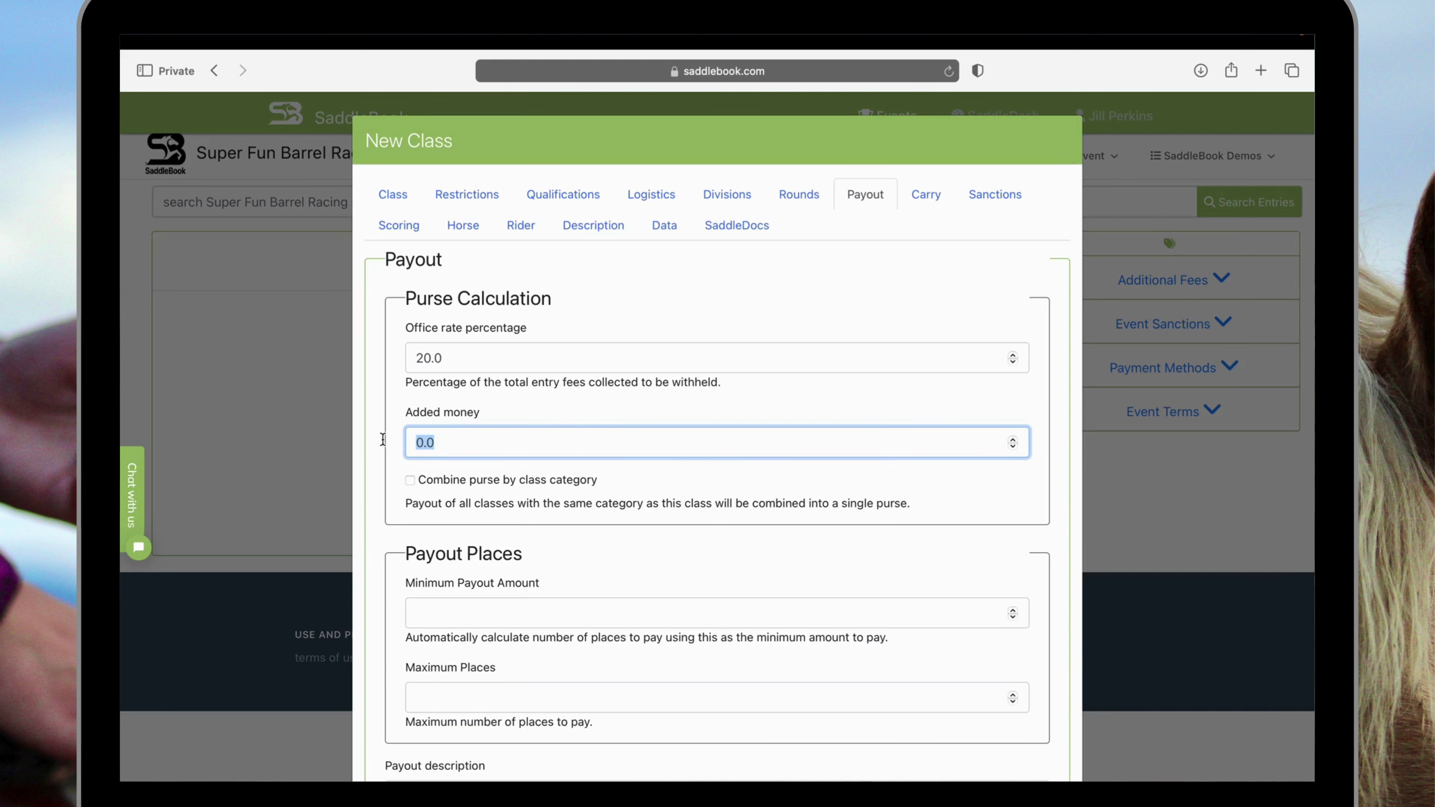
type("500")
left_click(585, 406)
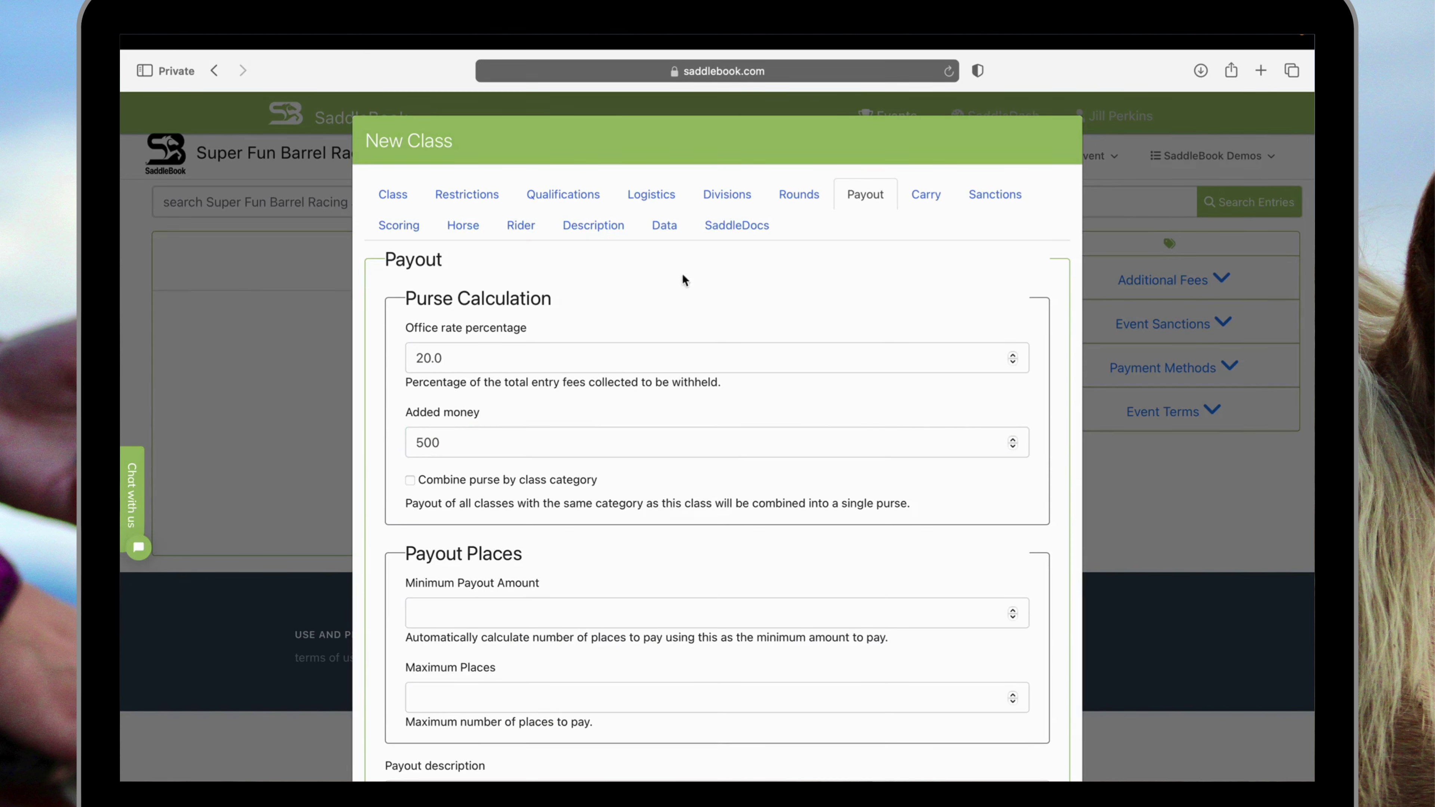
Enter "Early:30, Late" as the start time preference options and create the class.
left_click(664, 231)
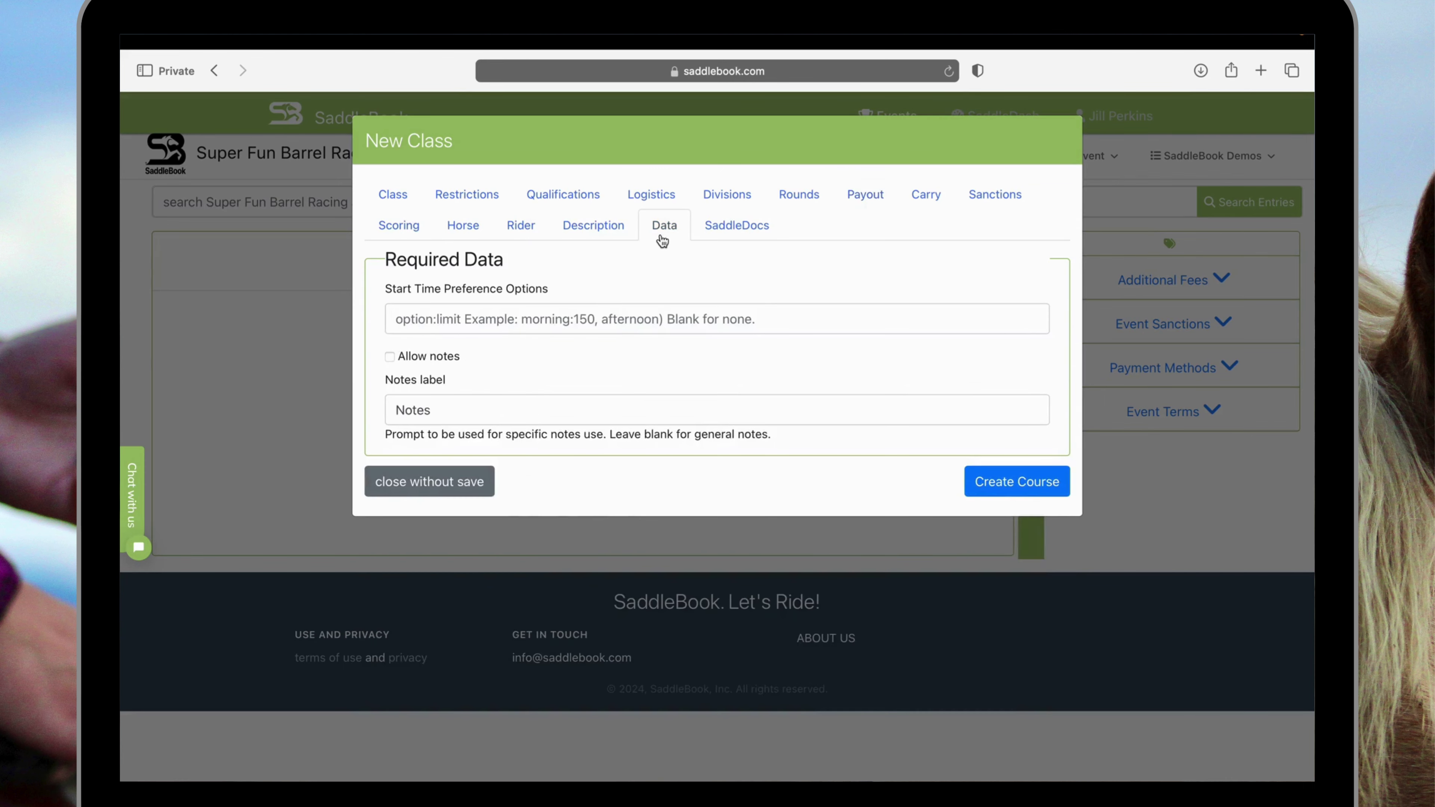
left_click(561, 320)
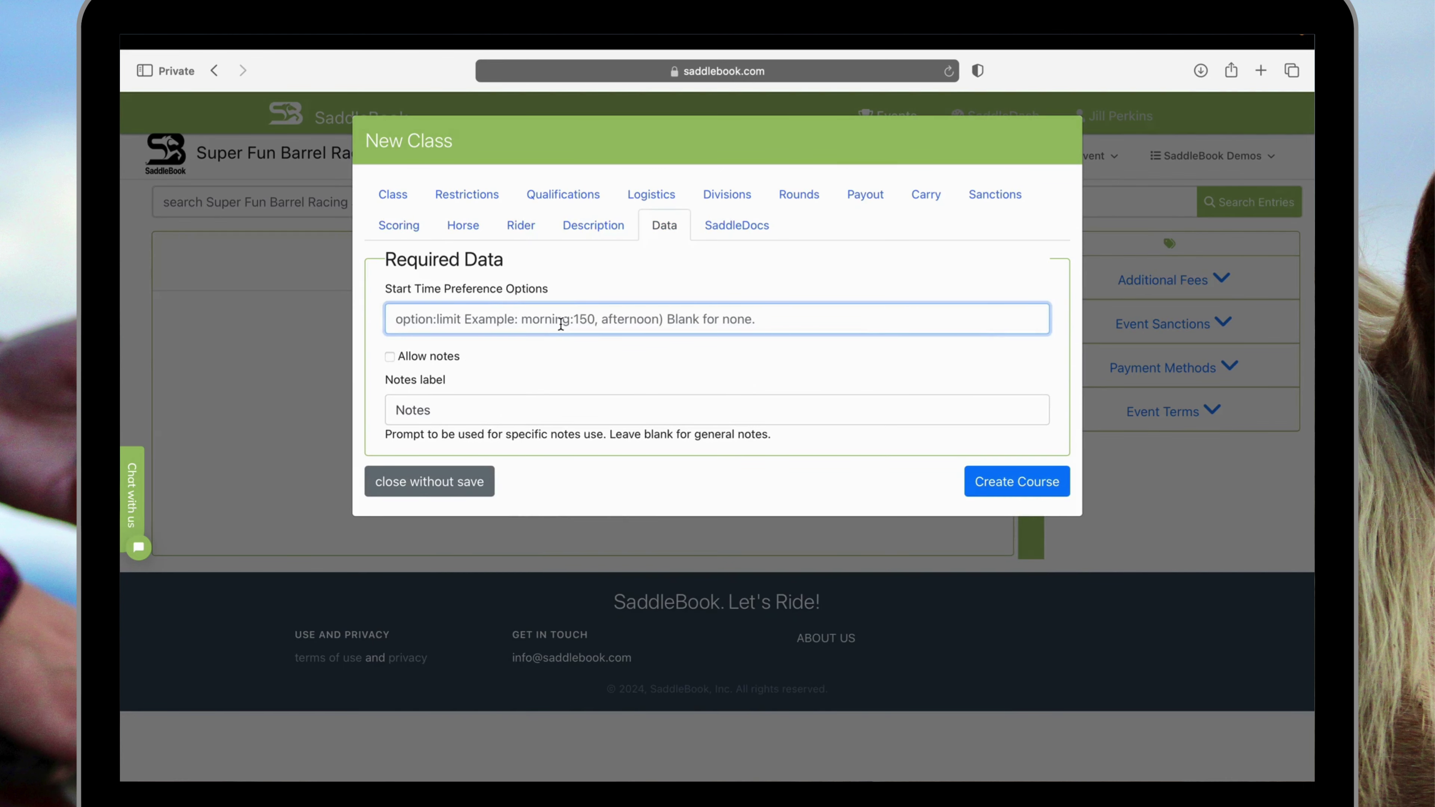
type("Early")
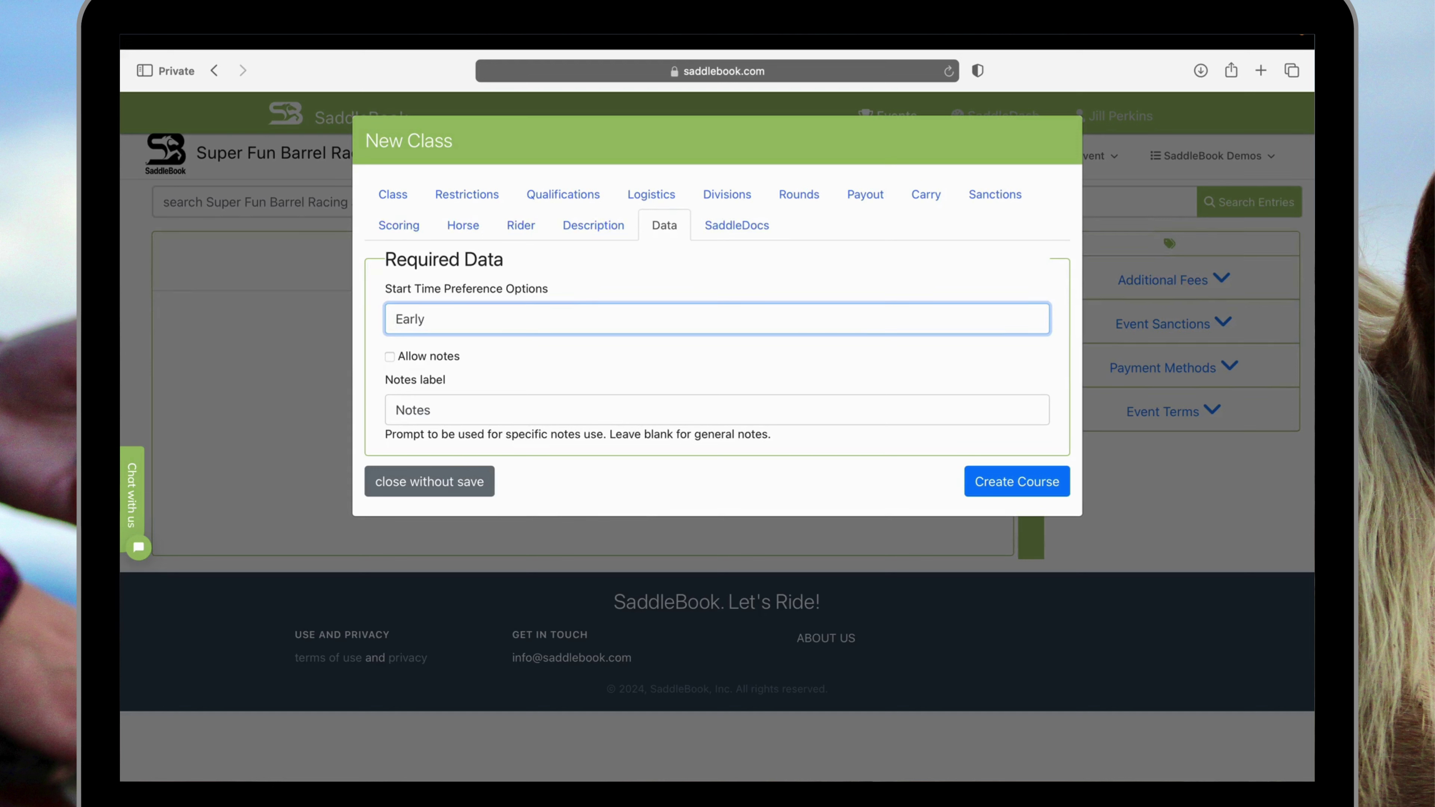
type(":30, Late")
left_click(586, 353)
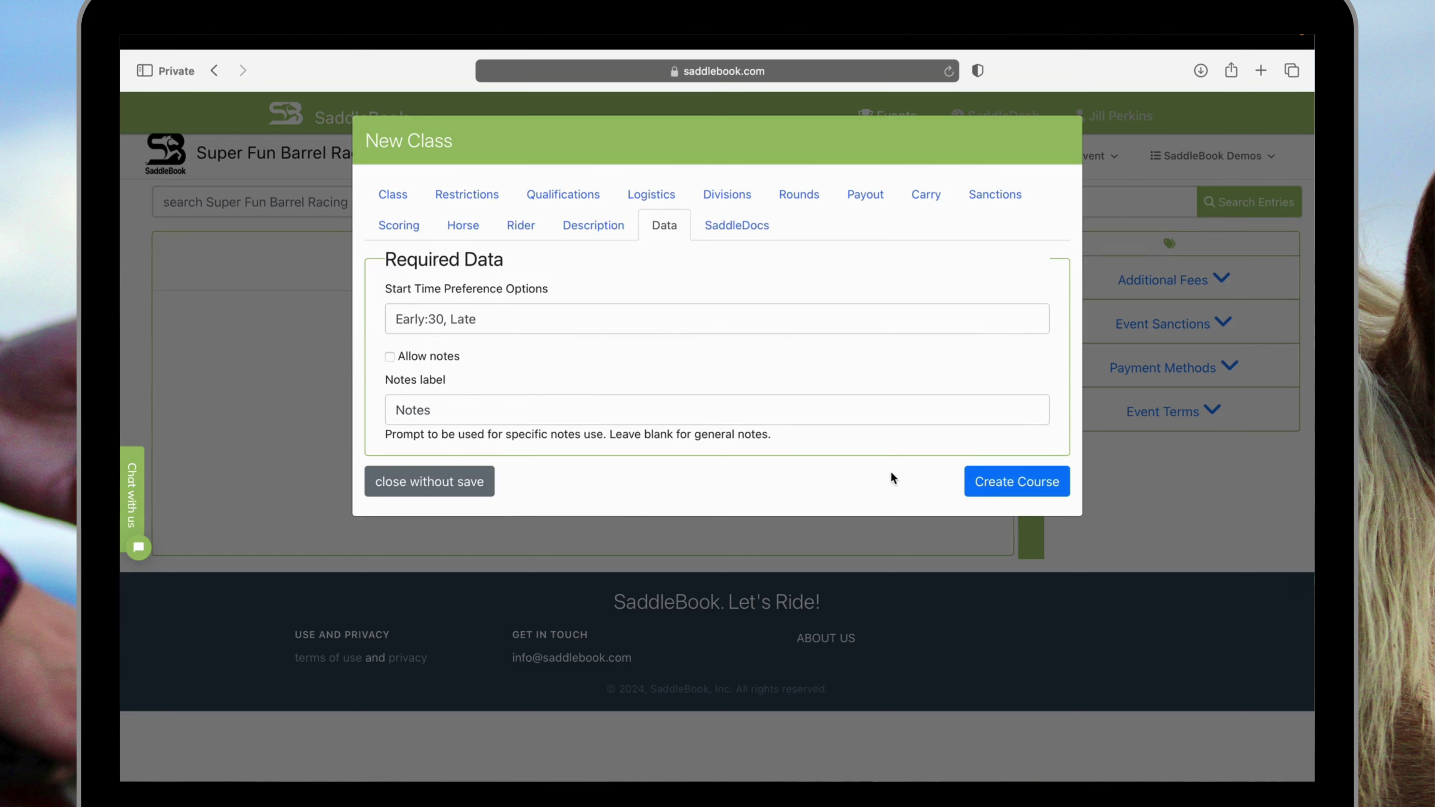
left_click(1003, 481)
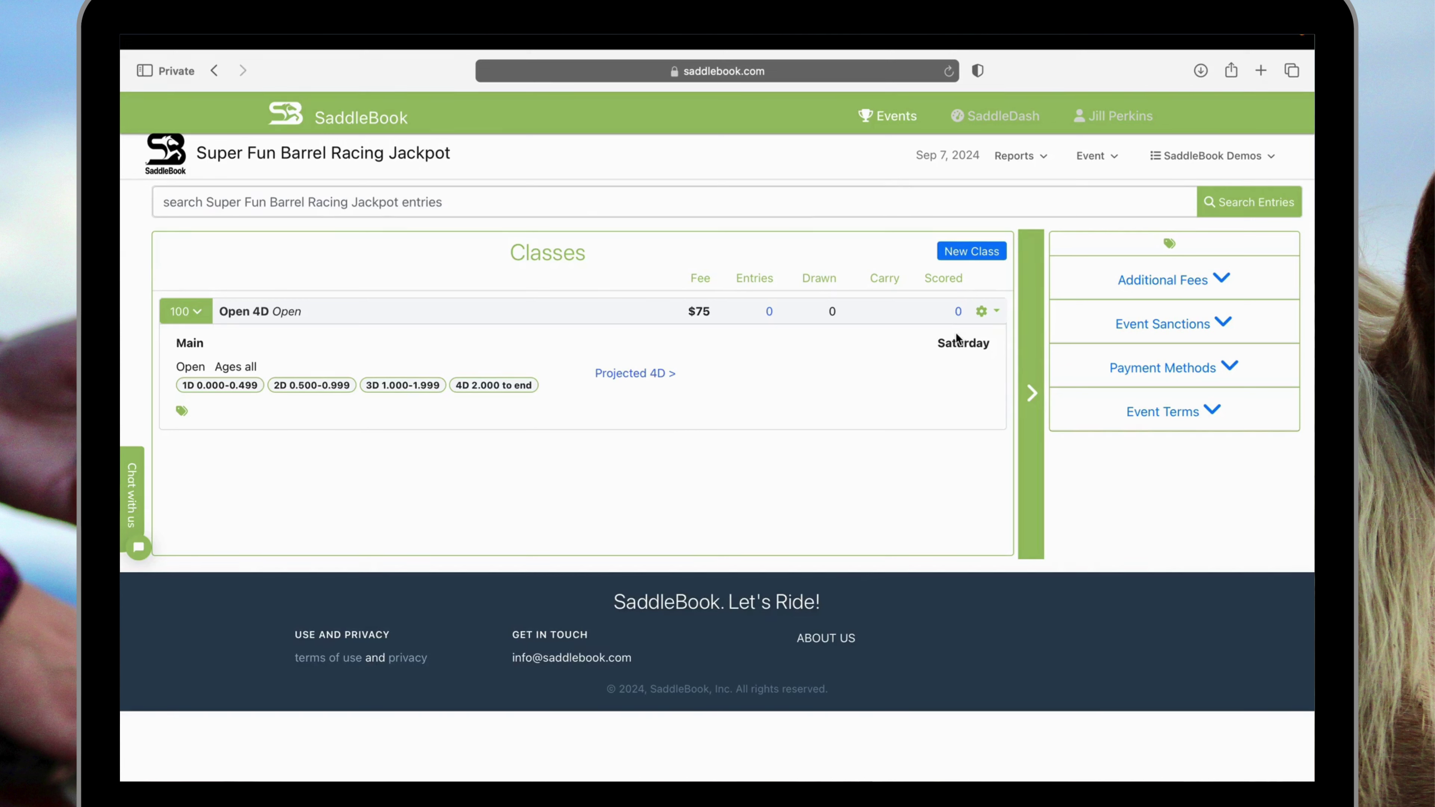
Copy the Open 4D class and title the new class "Youth 4D".
left_click(989, 320)
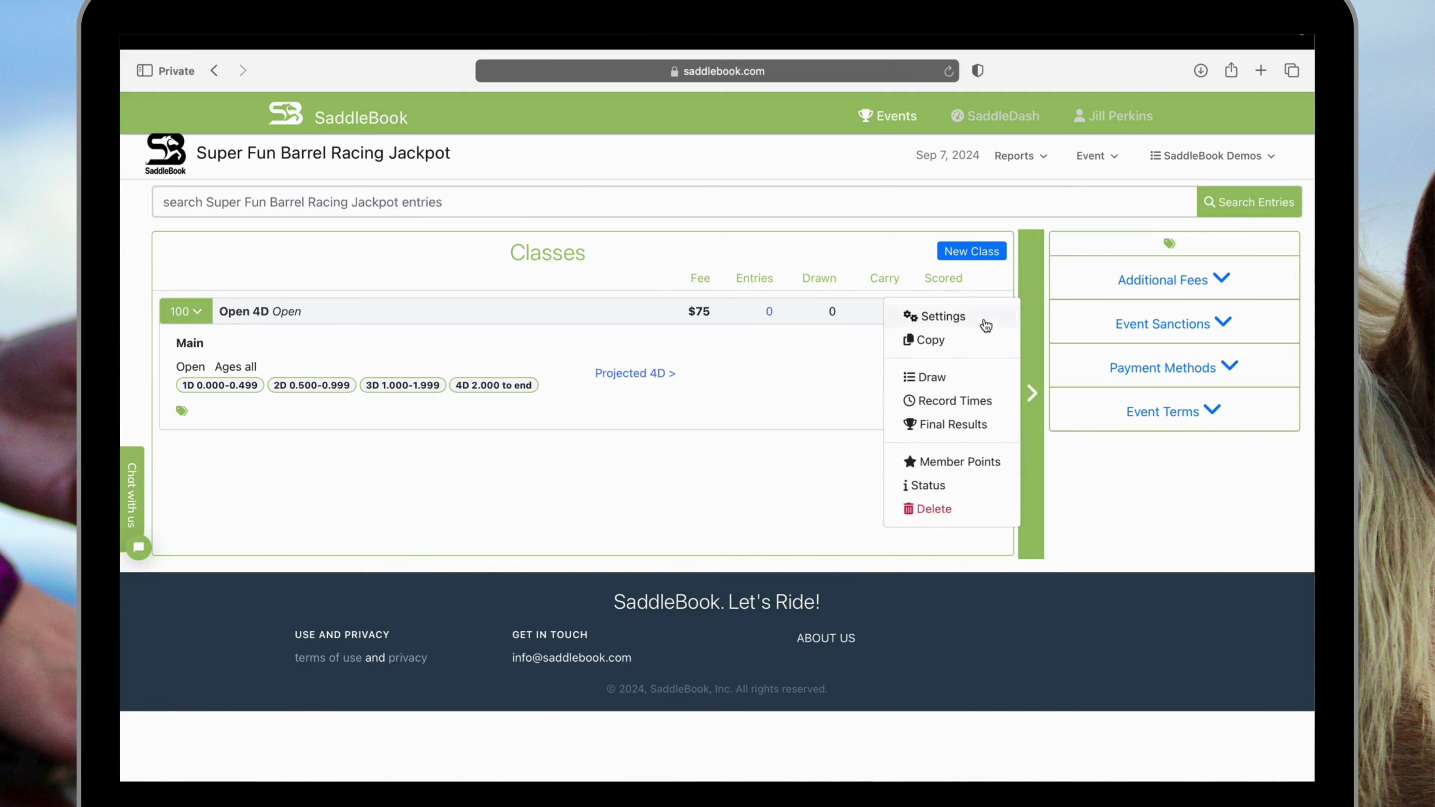
left_click(967, 340)
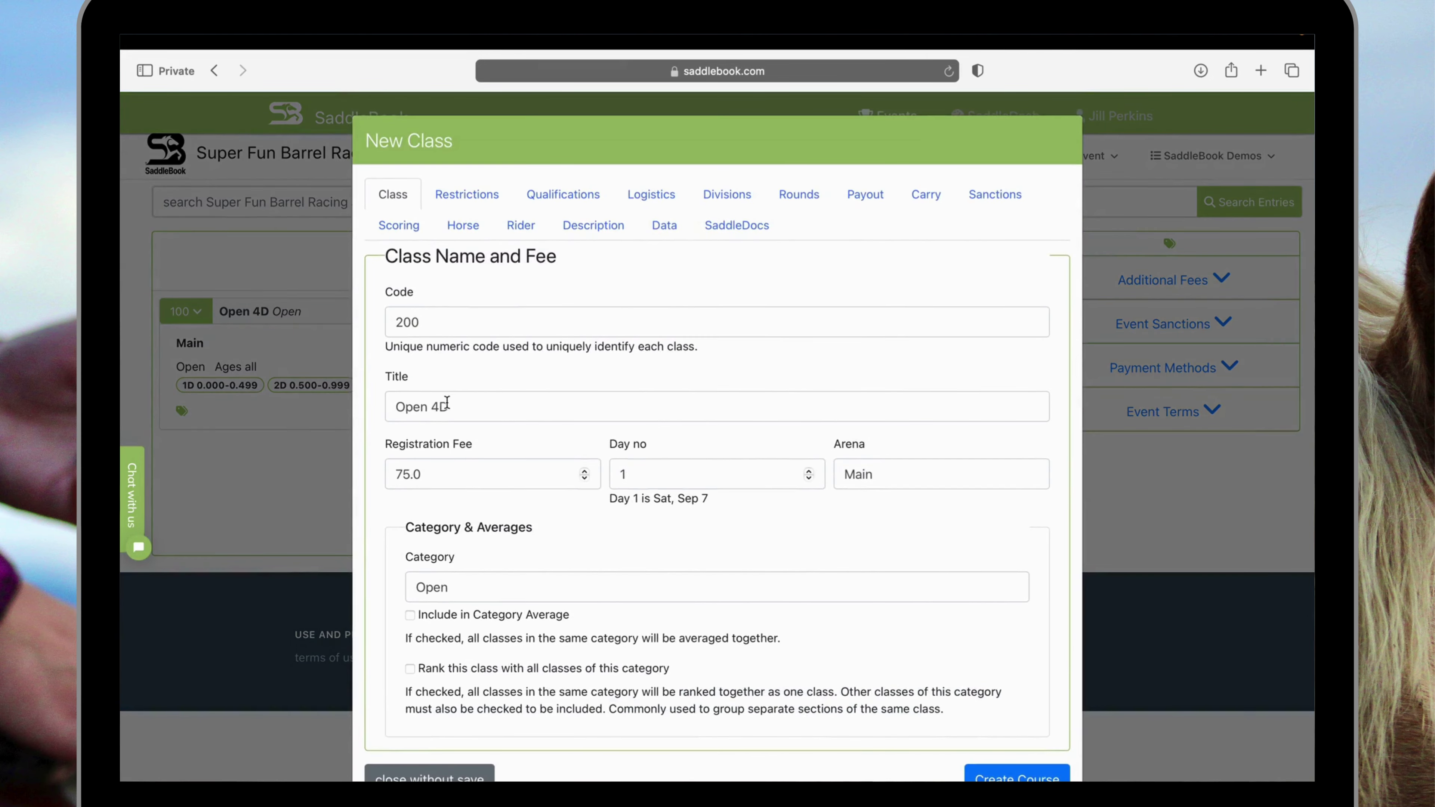
left_click_drag(429, 407, 349, 408)
type("Youth")
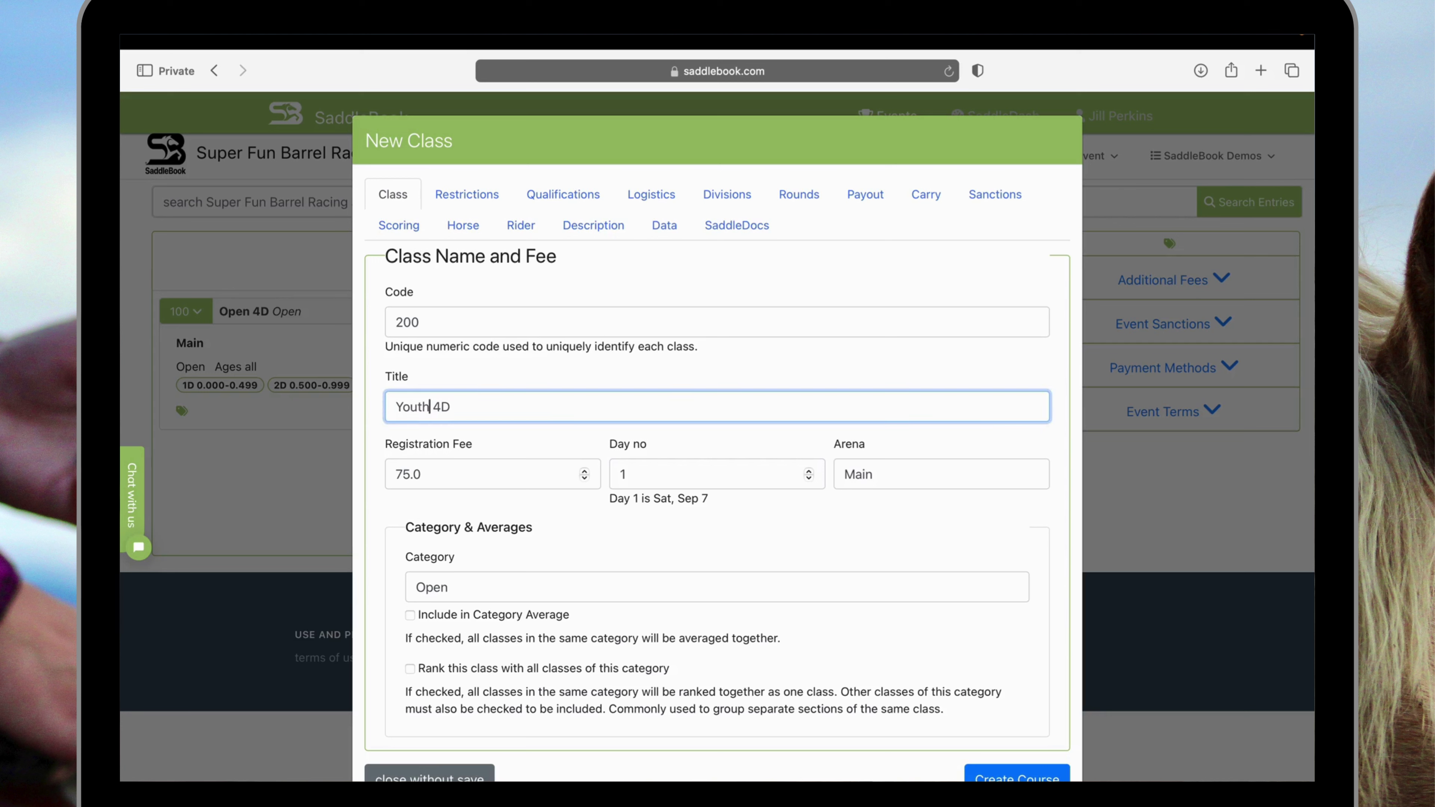
Set the Youth 4D class's registration fee to 55.0 and its category to Youth.
left_click(403, 474)
key("BackSpace")
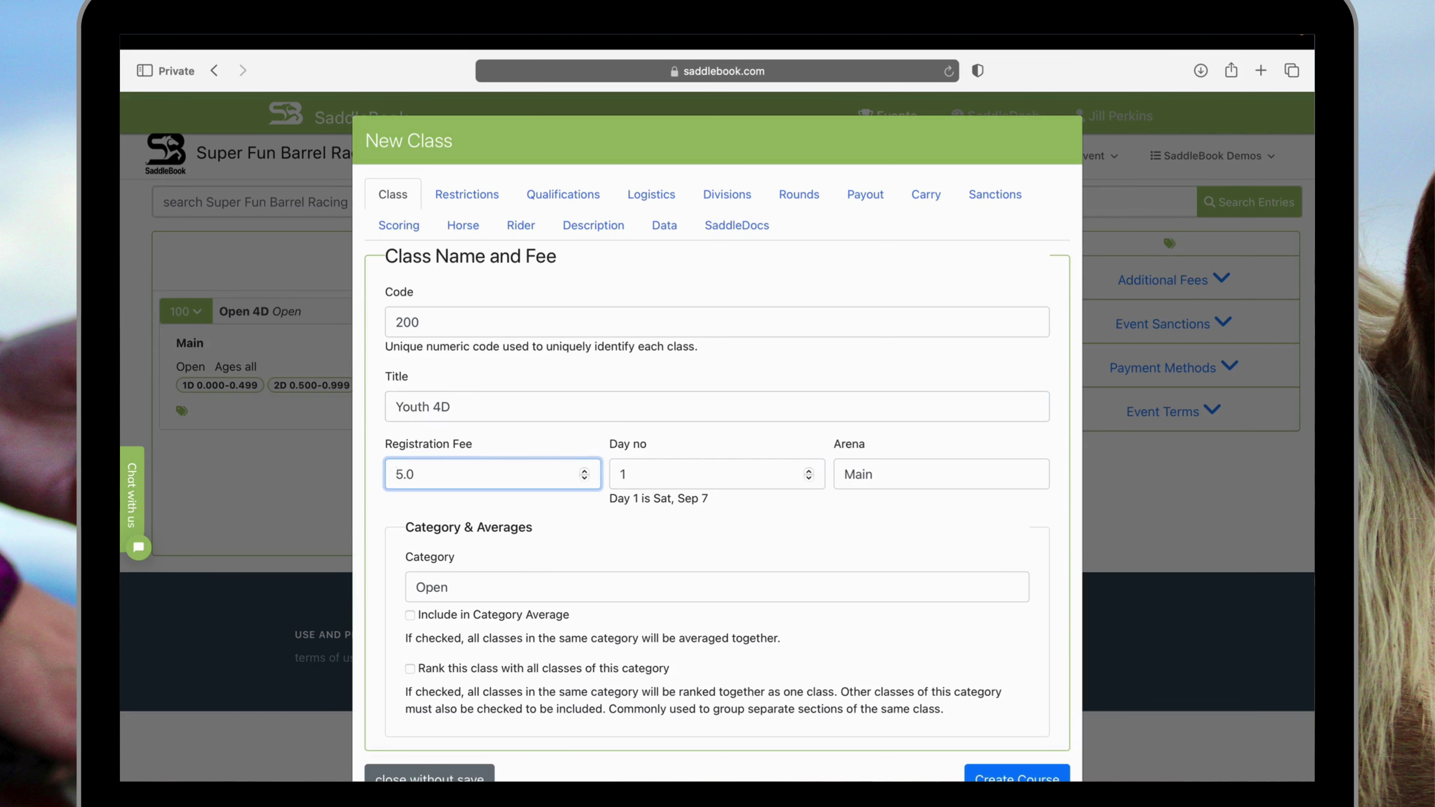
type("5")
left_click_drag(452, 588, 372, 588)
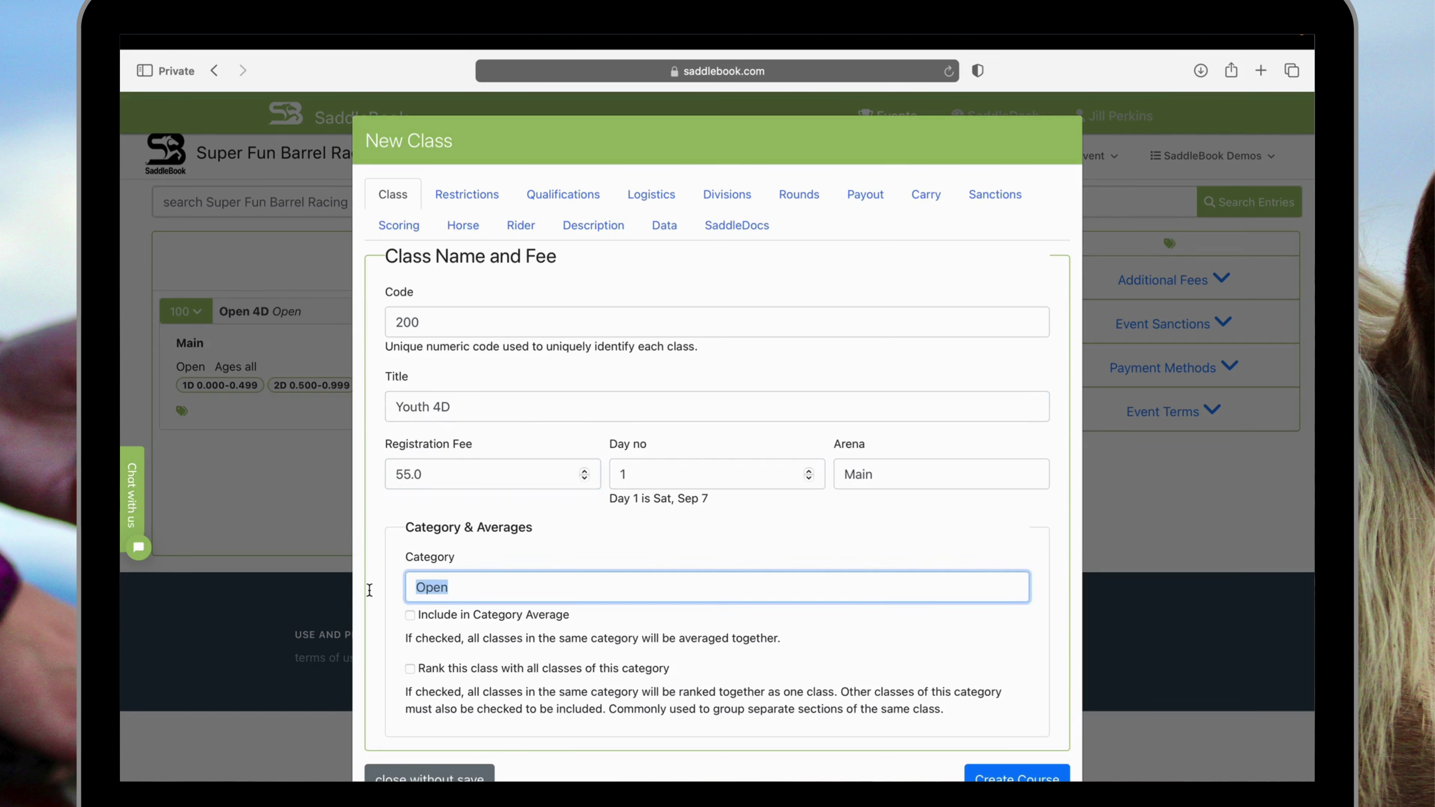
type("Youth")
Restrict the Youth 4D class to rider ages 0-17.
left_click(485, 195)
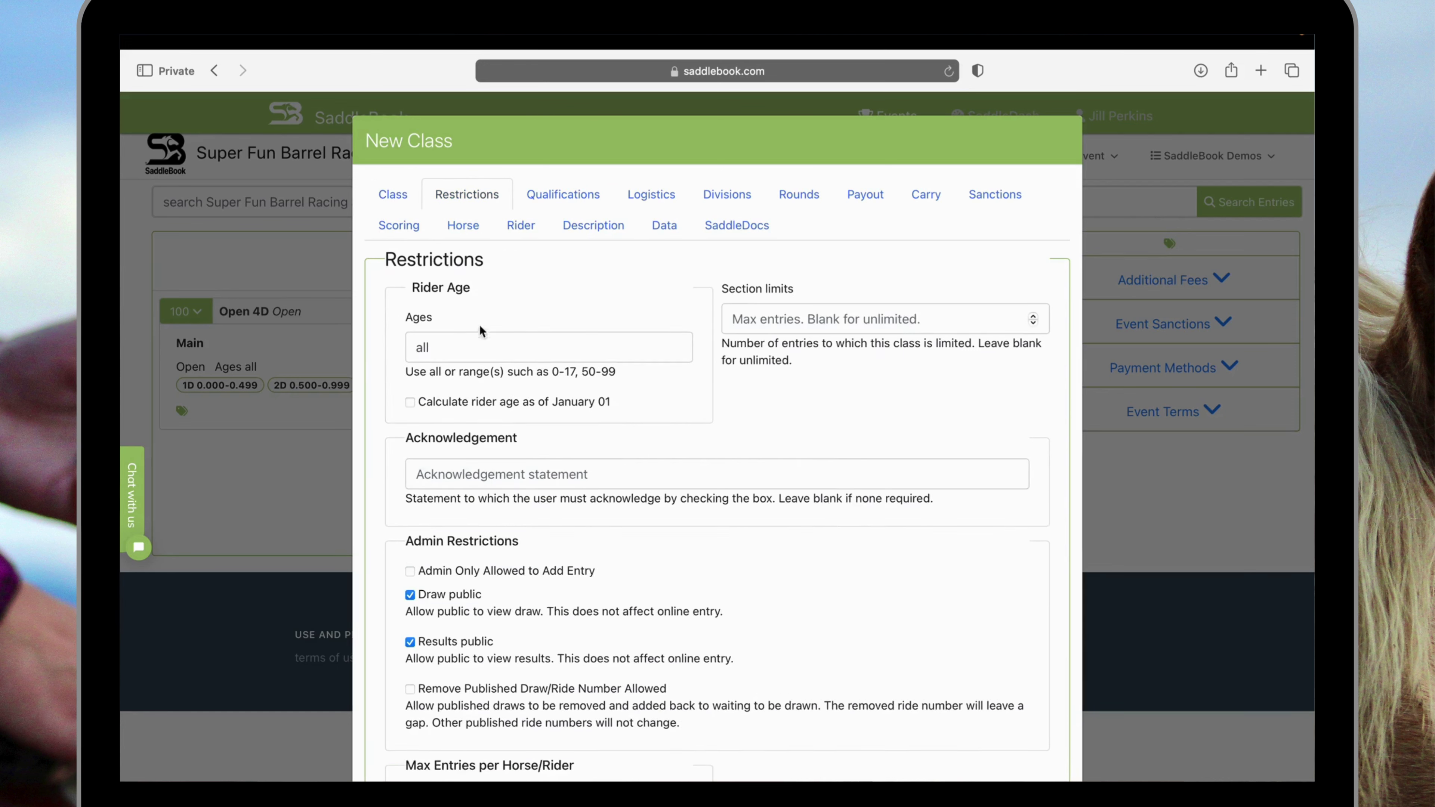
double_click(474, 349)
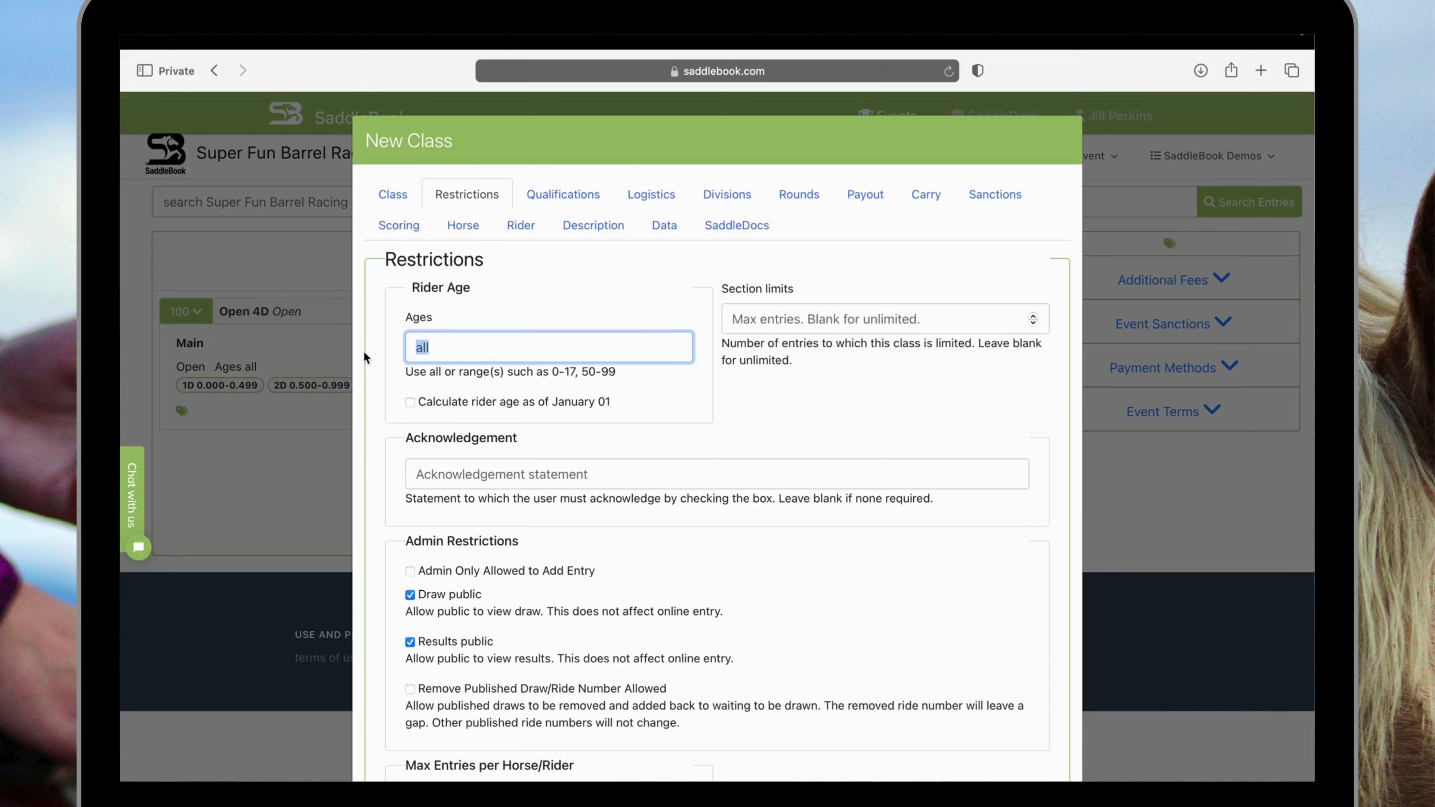
type("0-17")
Check the Youth 4D class's division settings and set its payout's added money to 100.
left_click(722, 199)
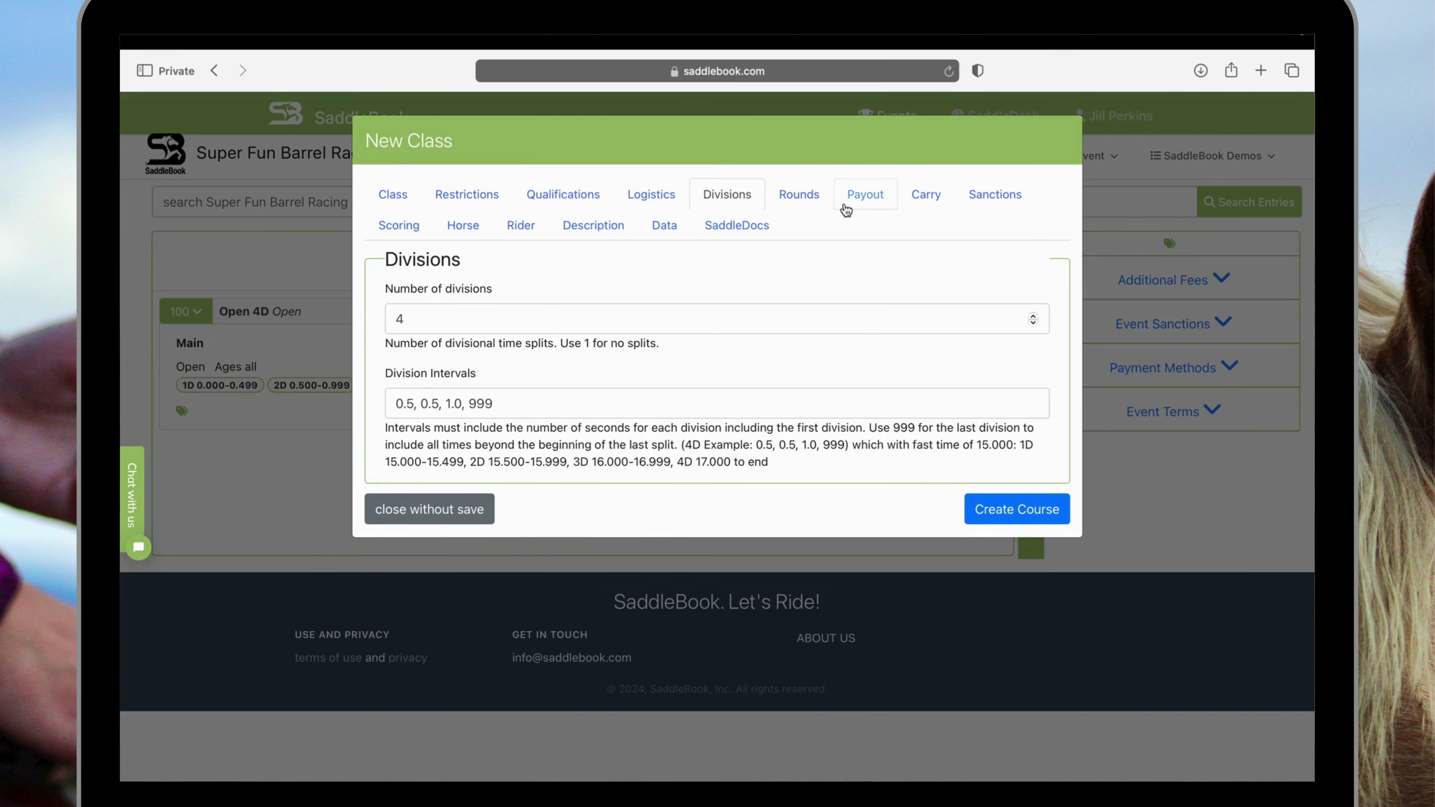
left_click(863, 207)
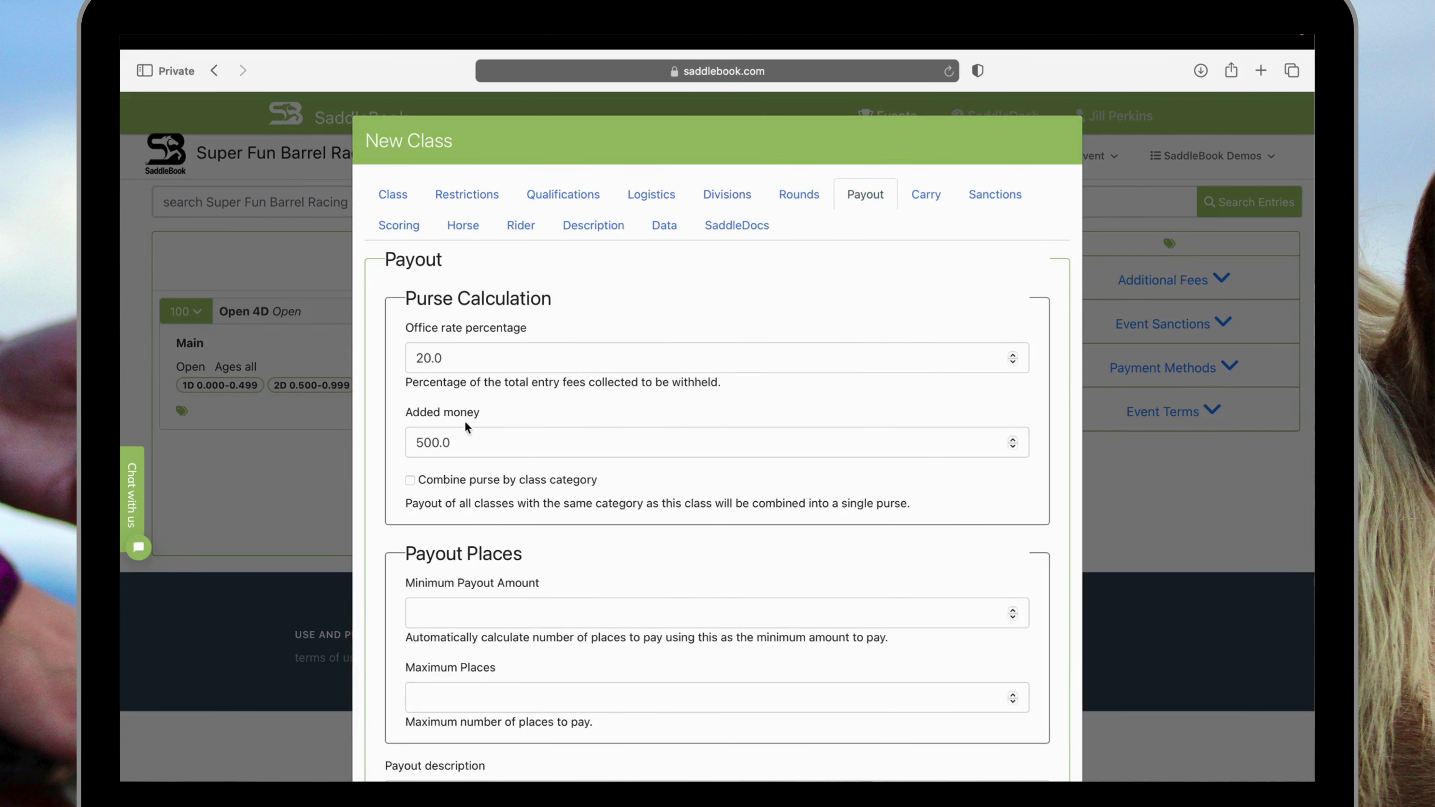
double_click(456, 441)
type("100")
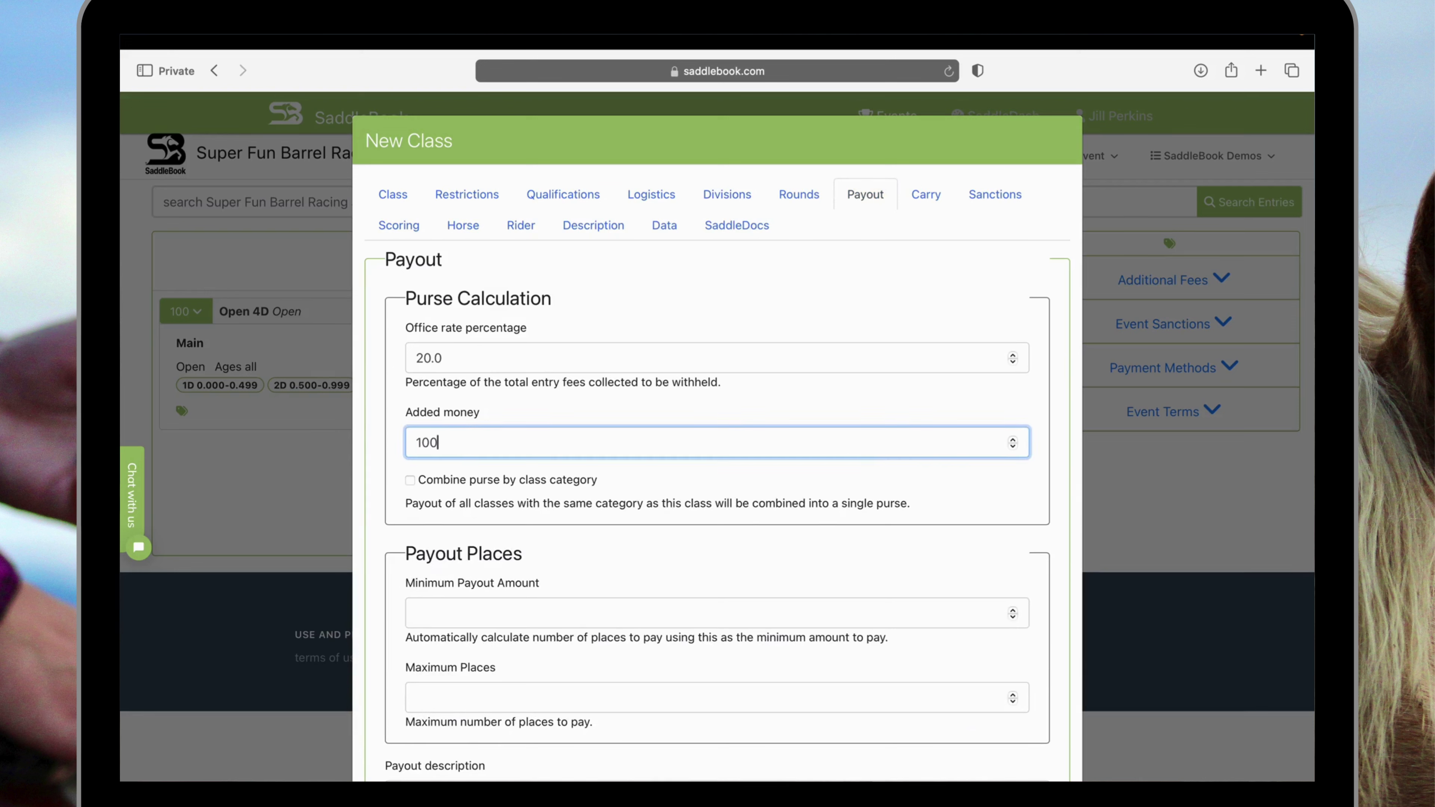
left_click(394, 396)
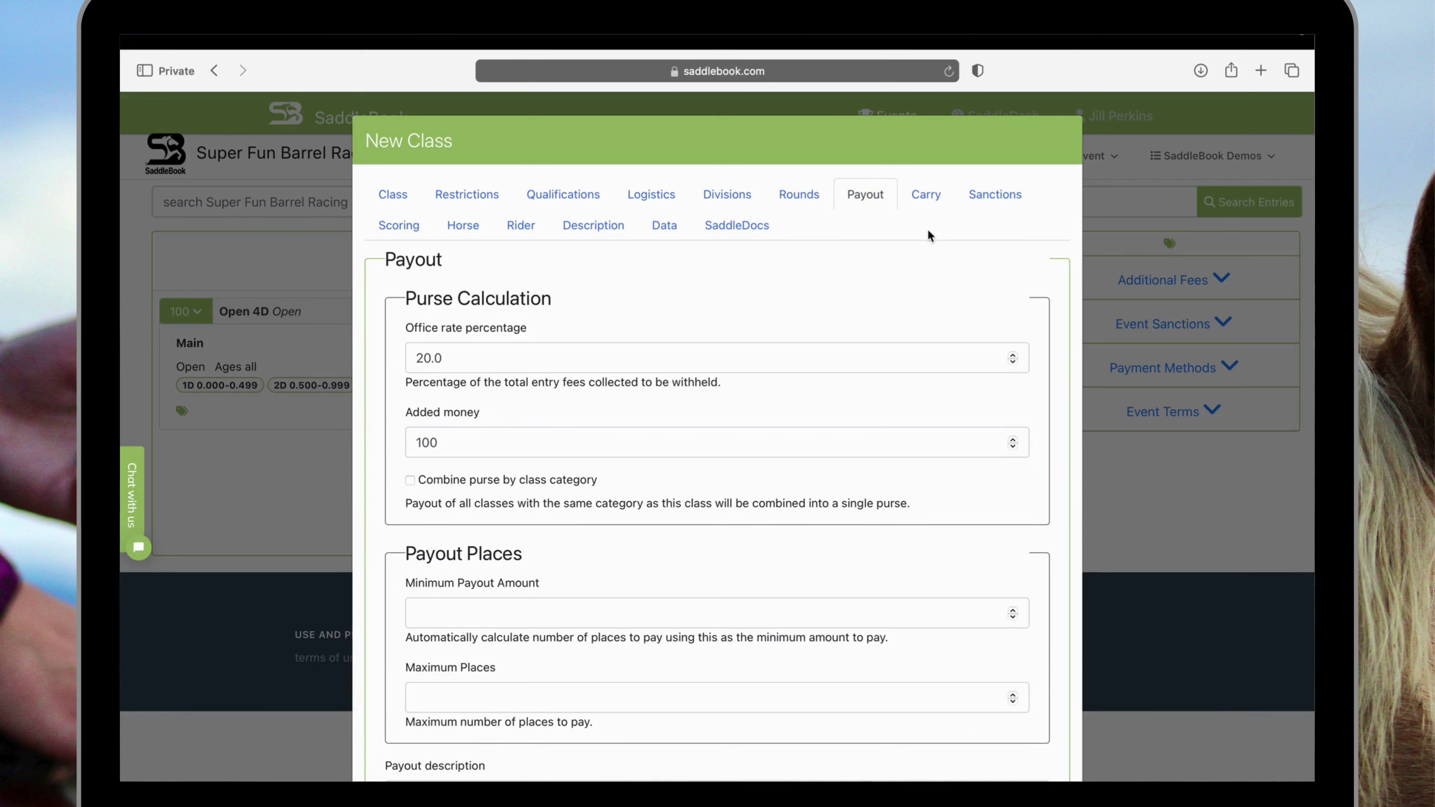
Allow the Youth 4D class as Ride or Carry Over from "100 - Open 4D, Open" and create the class.
left_click(928, 205)
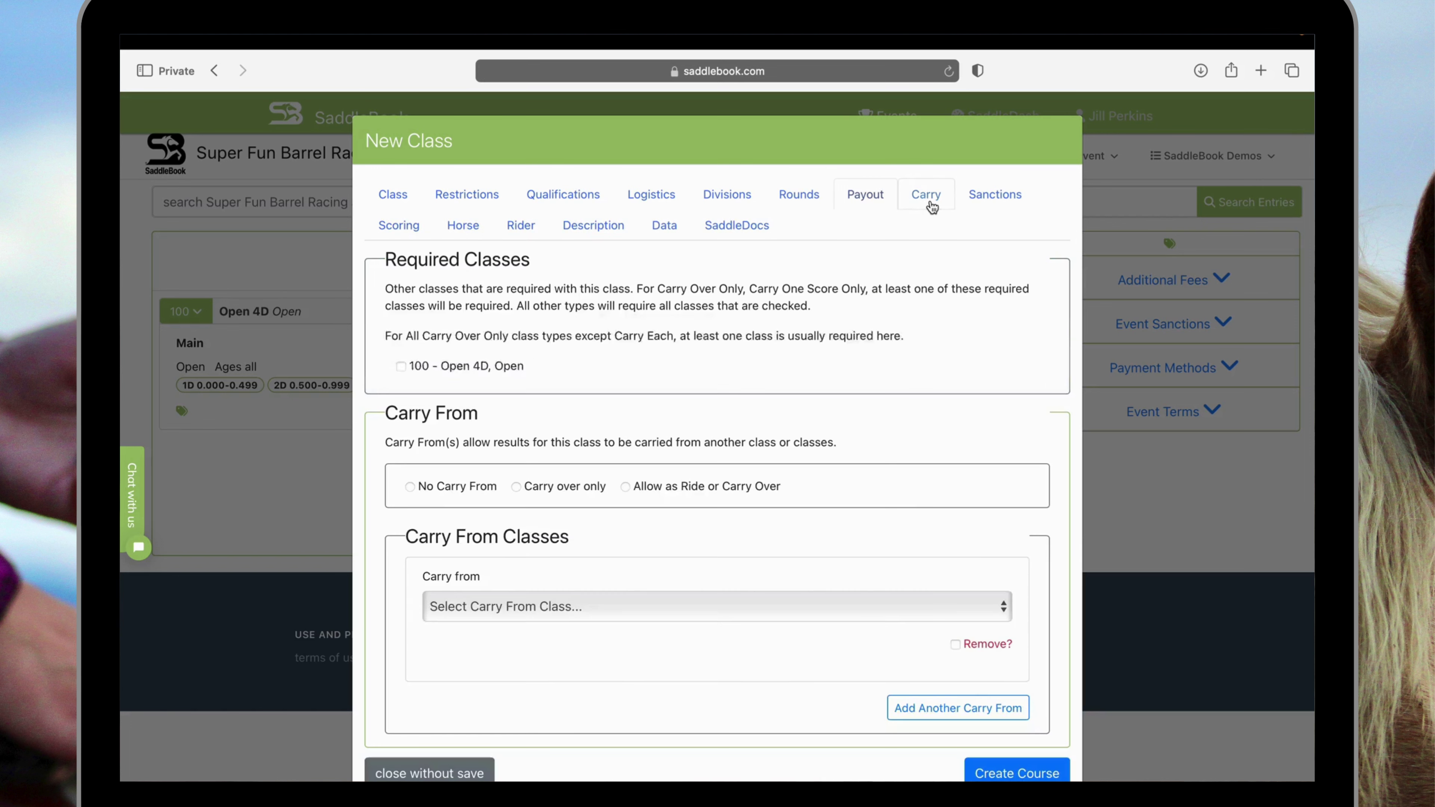
left_click(626, 487)
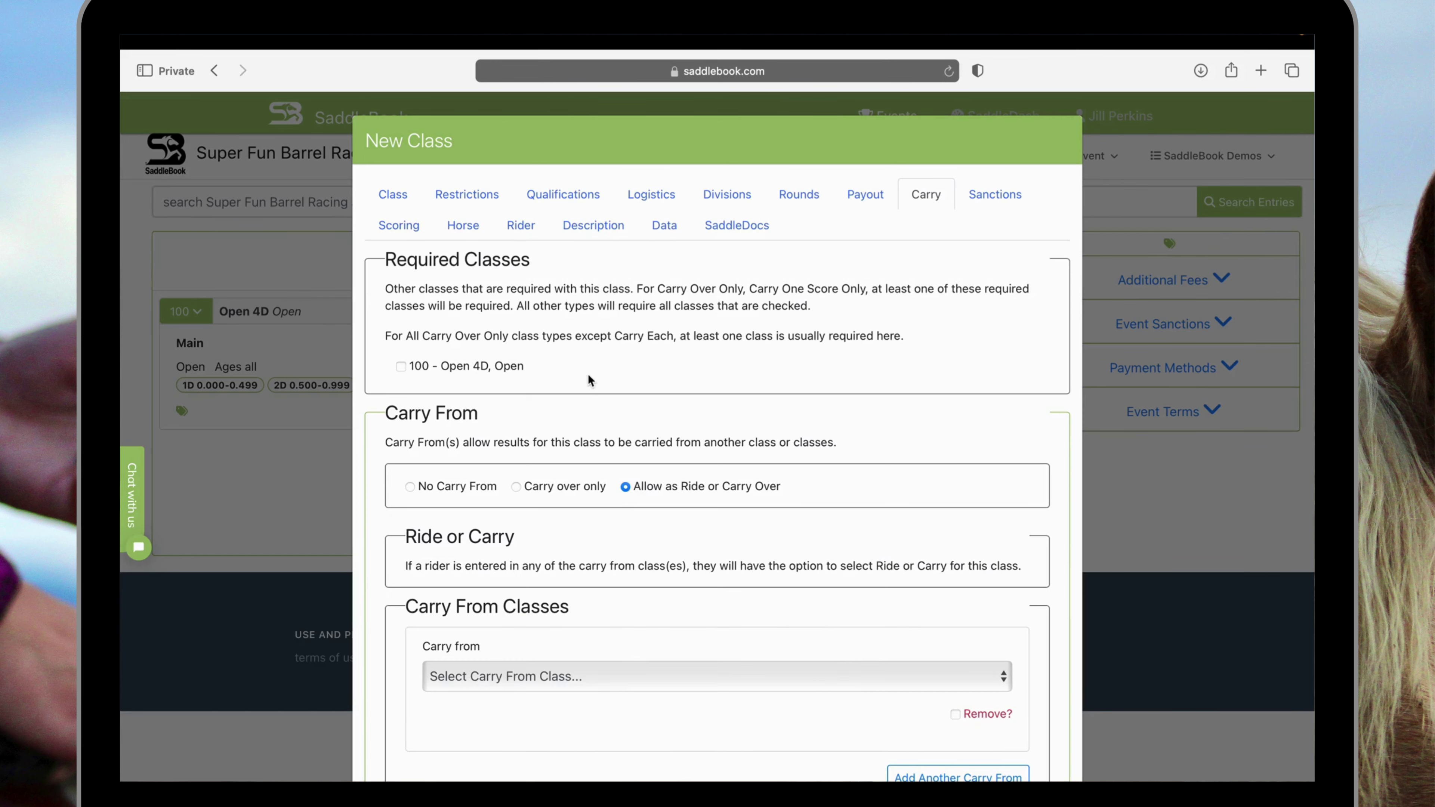
scroll(588, 374, "down", 2)
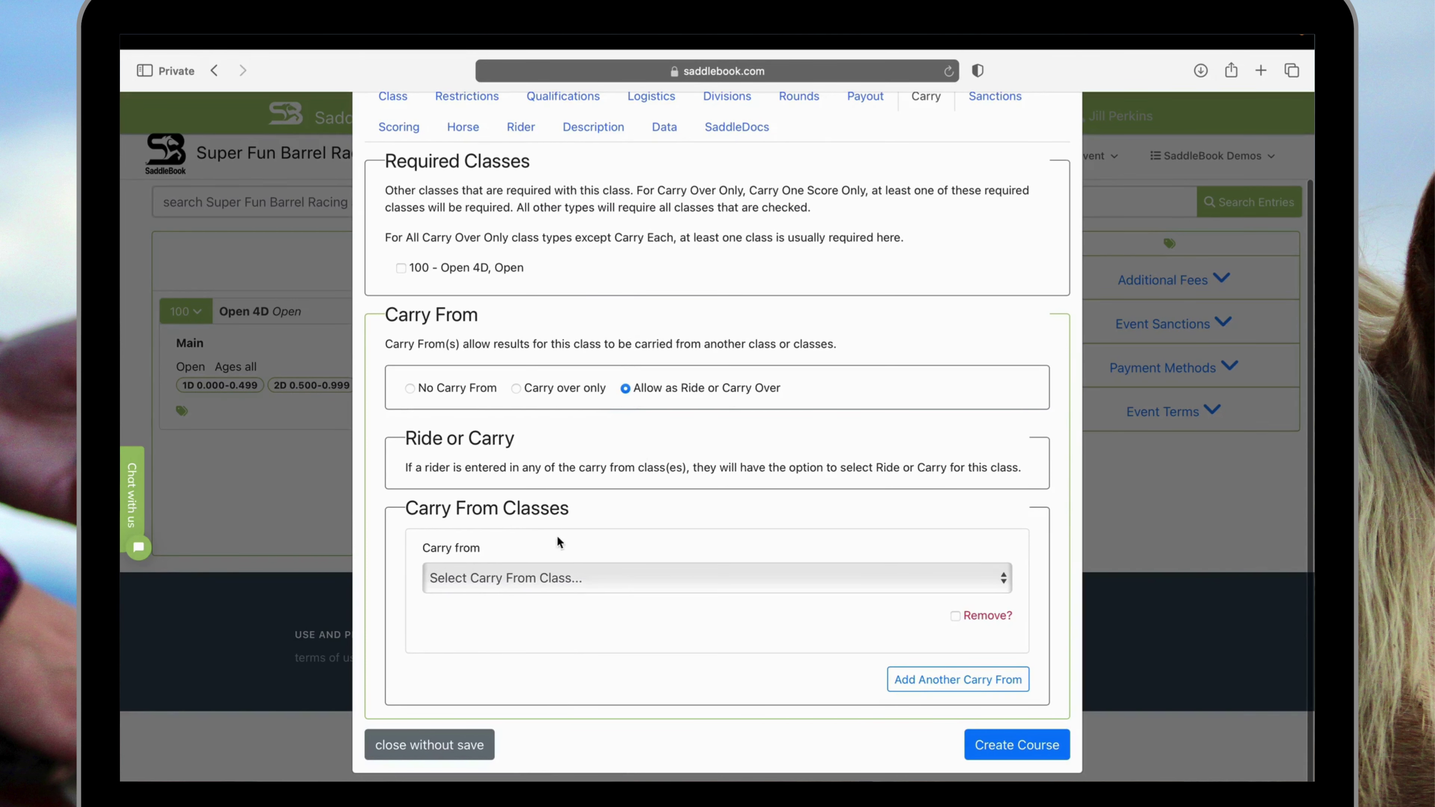
left_click(545, 577)
left_click(539, 590)
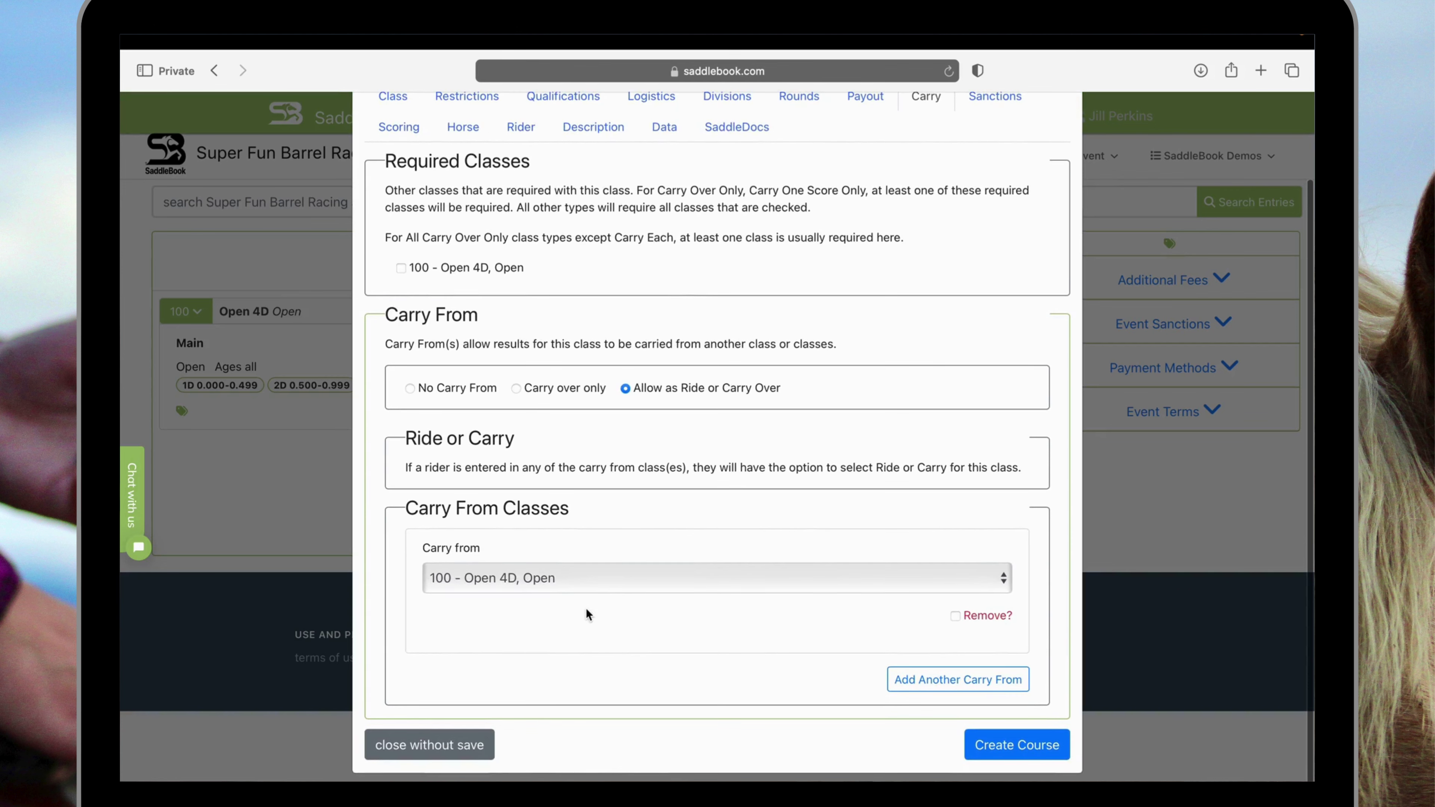
left_click(994, 746)
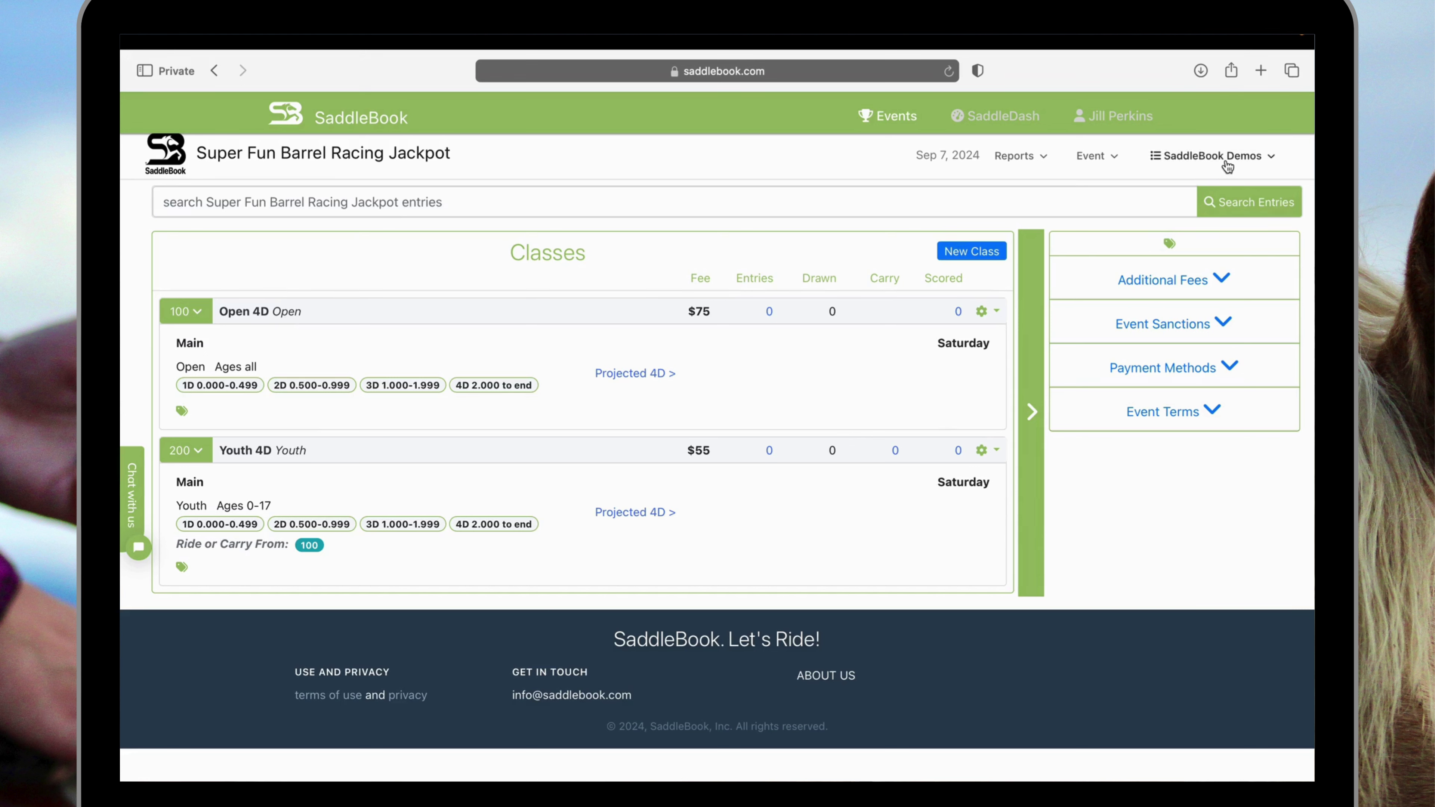
Start a new item in the organization's Item Master List with SKU 1000 and the title "Office Fee".
left_click(1209, 161)
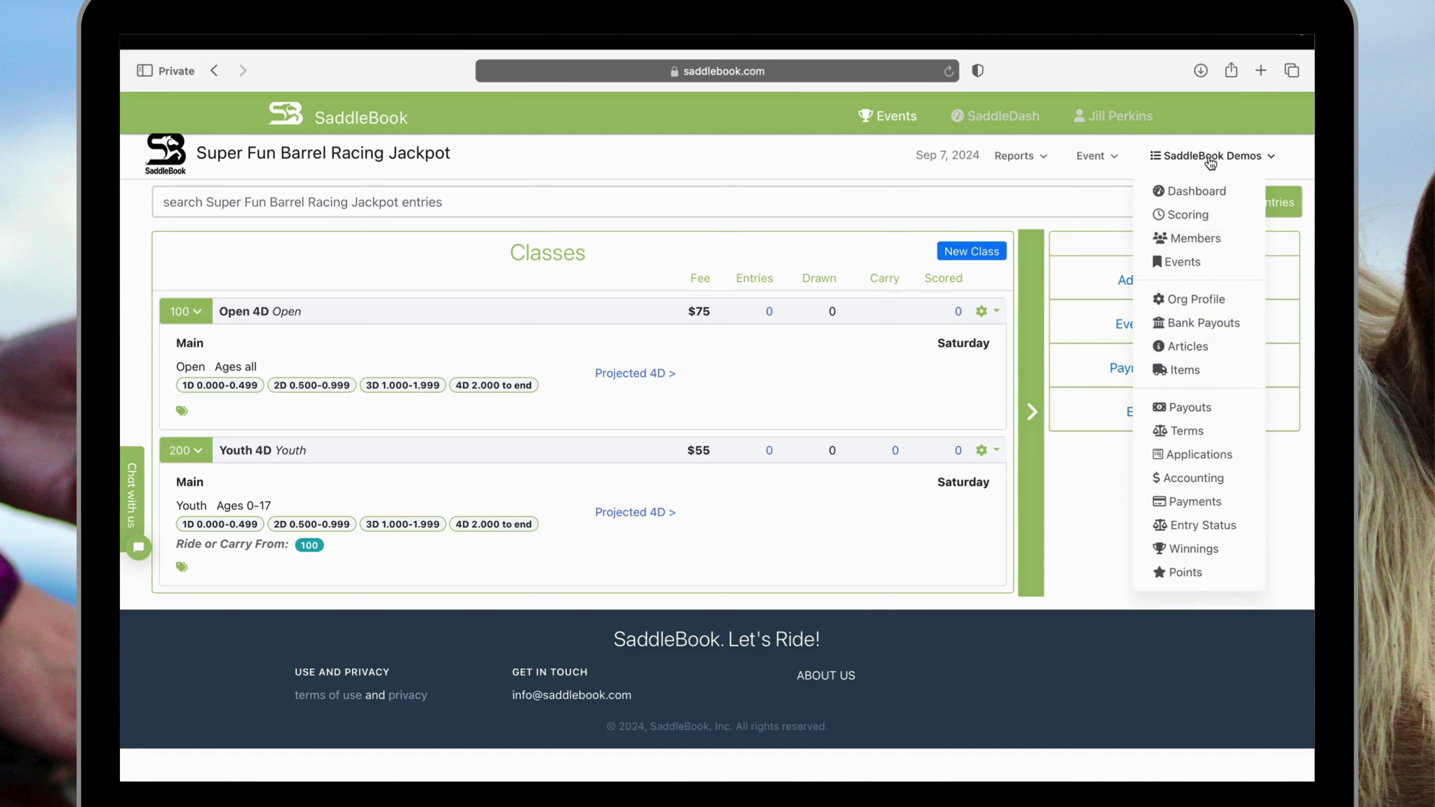
left_click(1190, 375)
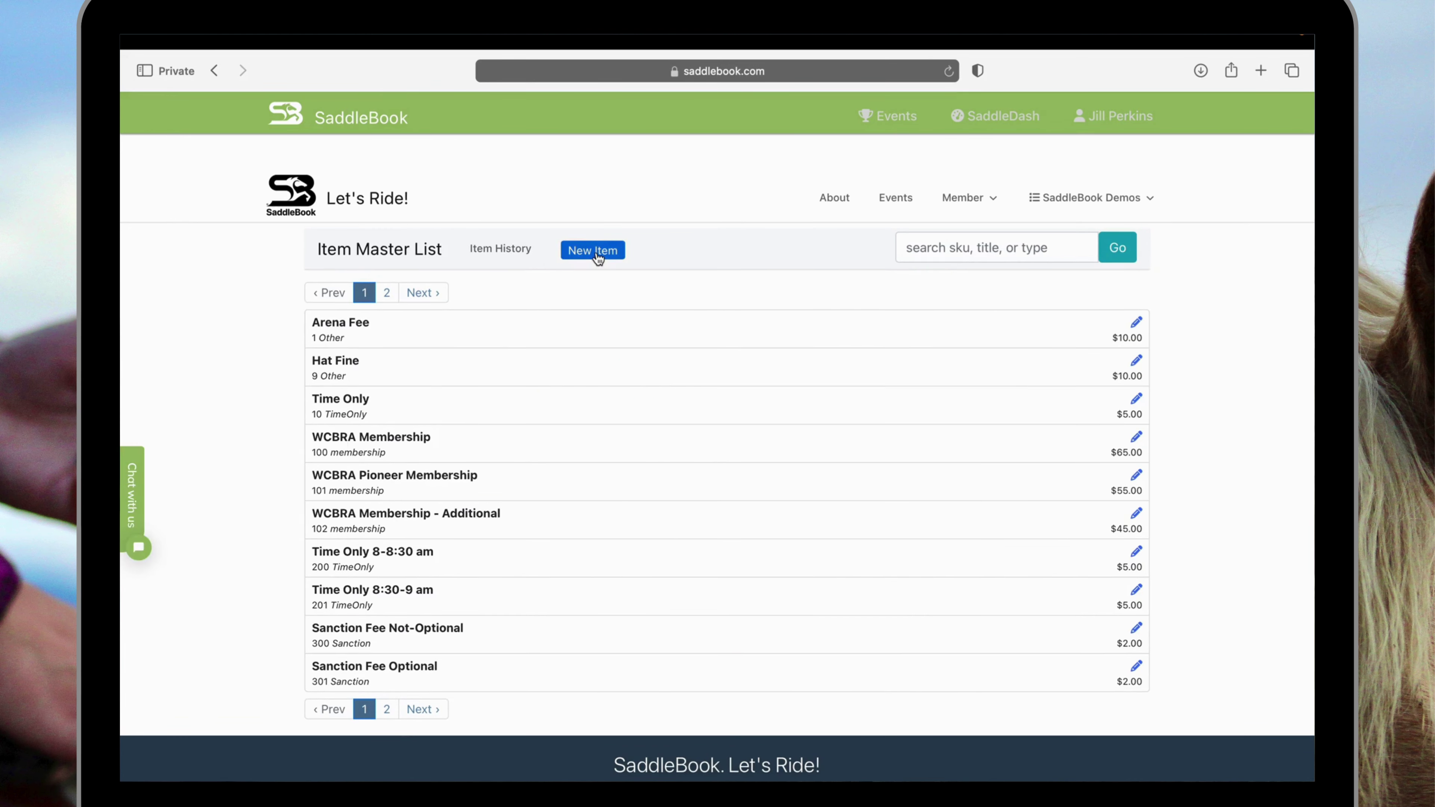
left_click(598, 257)
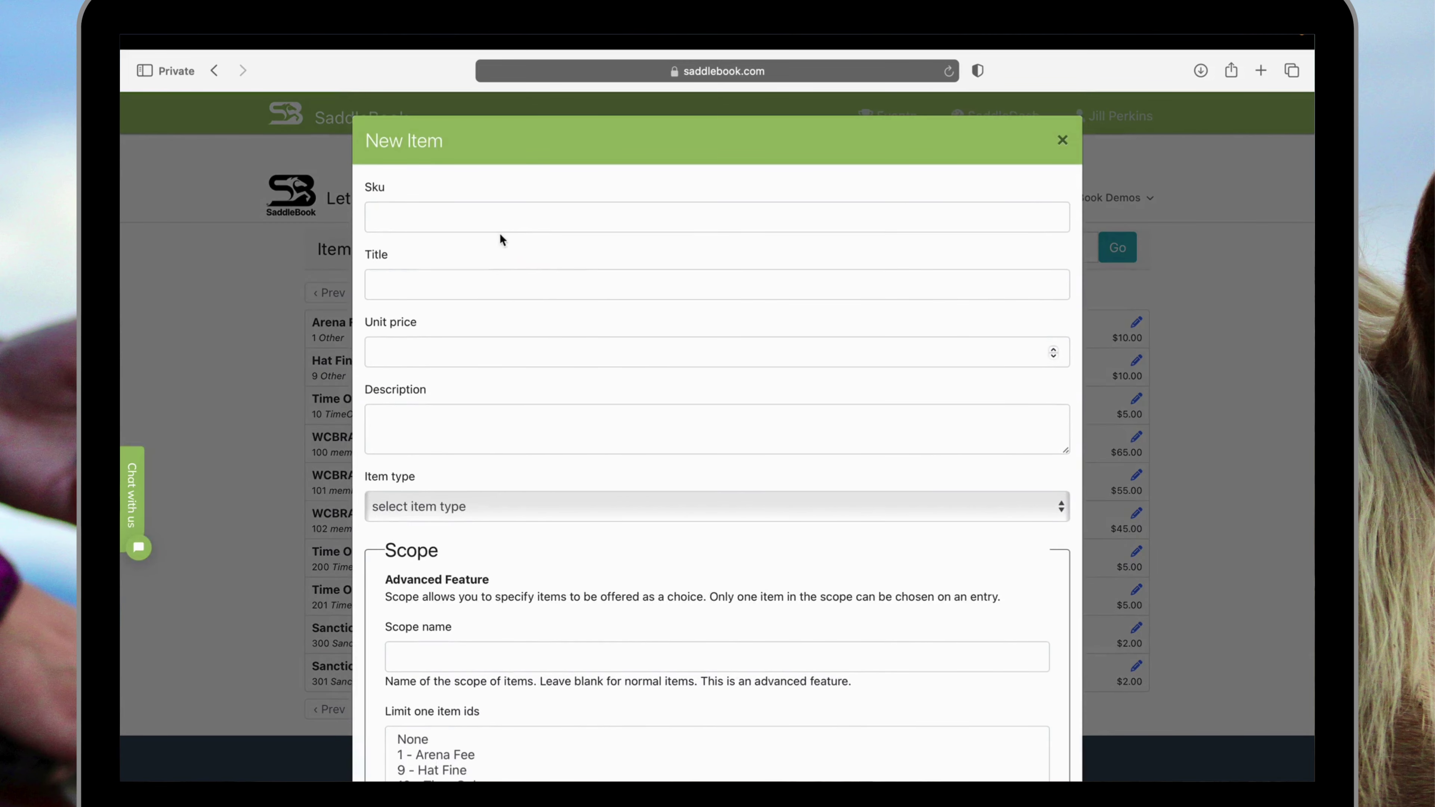
left_click(486, 217)
type("100")
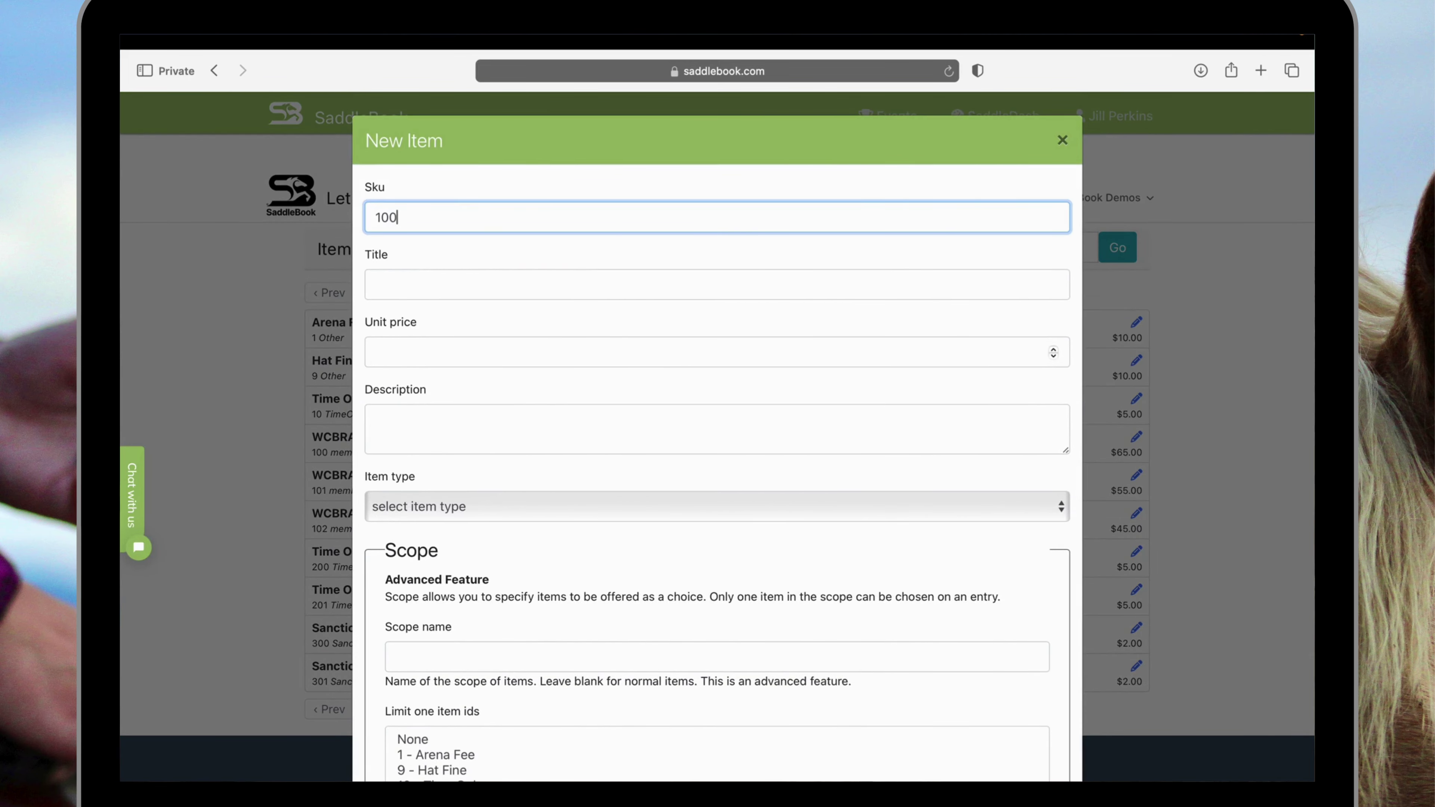
type("0")
left_click(470, 287)
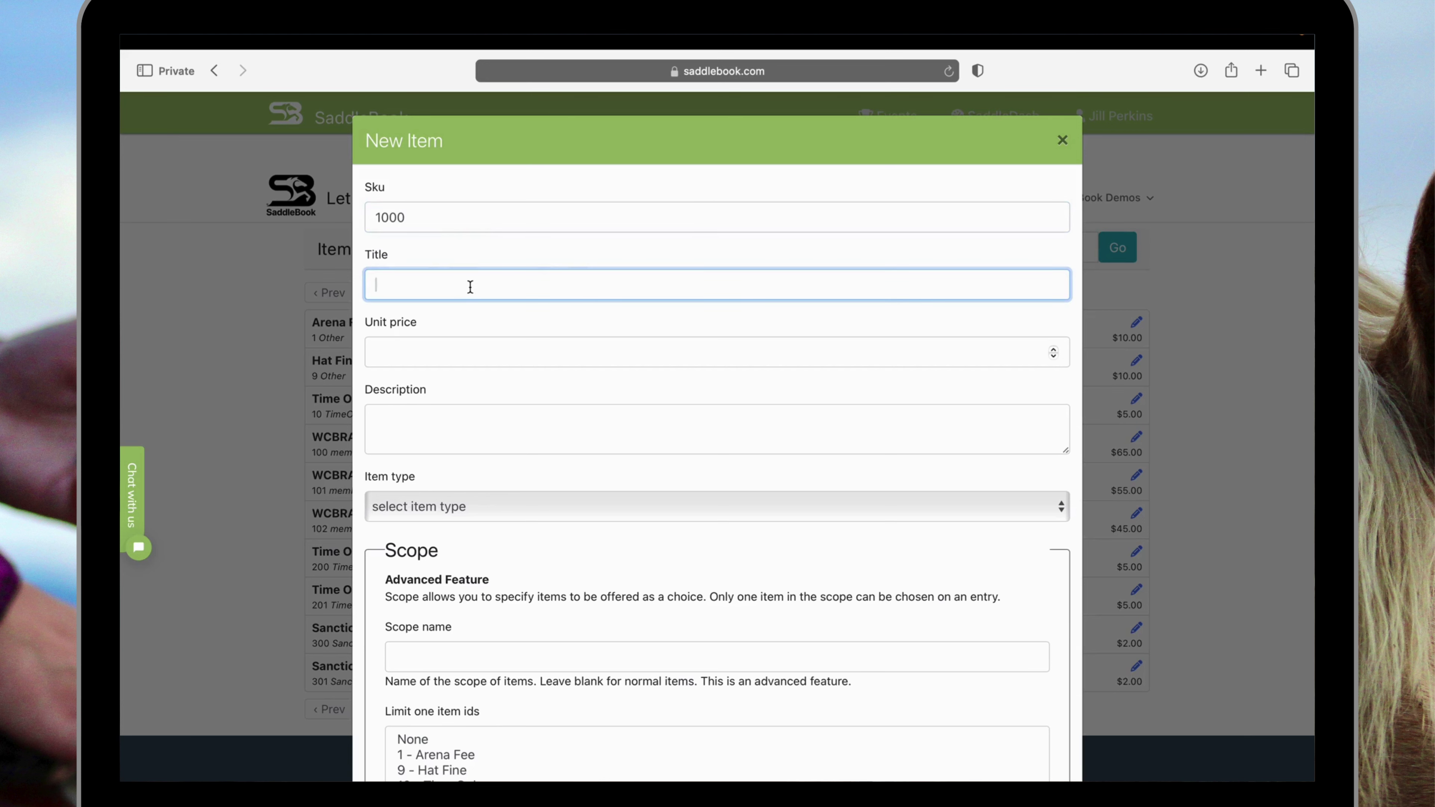
type("Office Fee")
Give the Office Fee item a unit price of 7.00 and the item type Office, and create it.
left_click(425, 357)
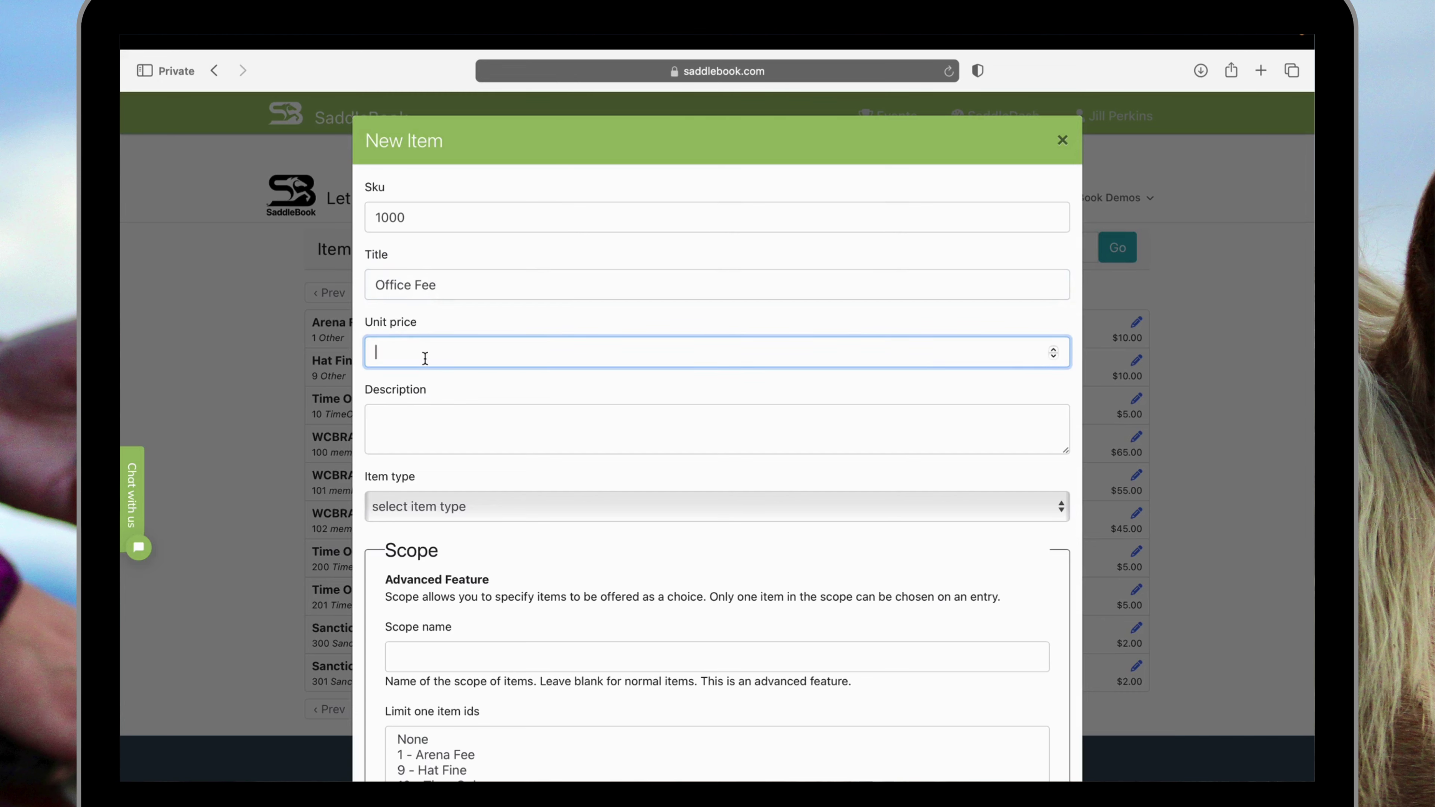
type("7.00")
left_click(453, 424)
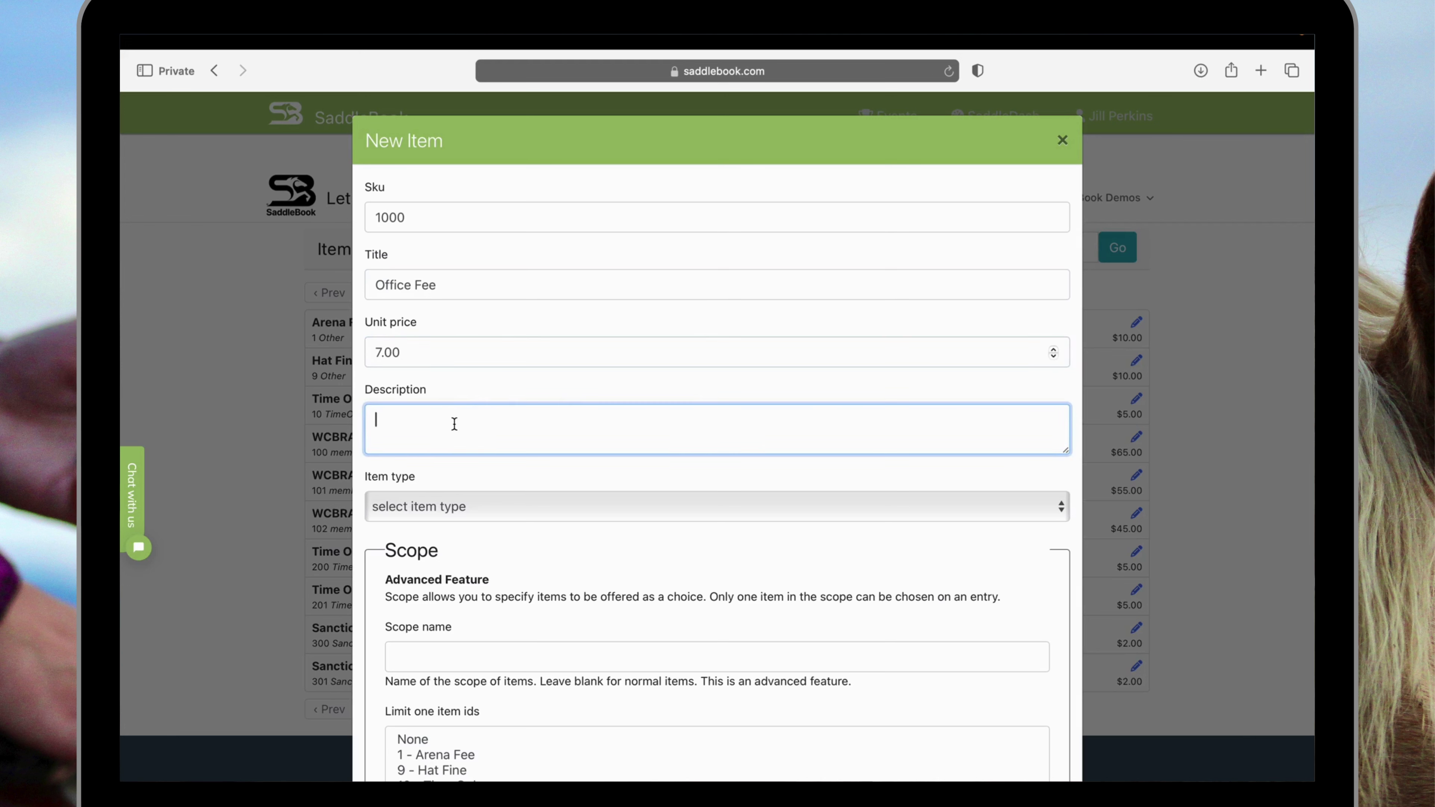
left_click(460, 502)
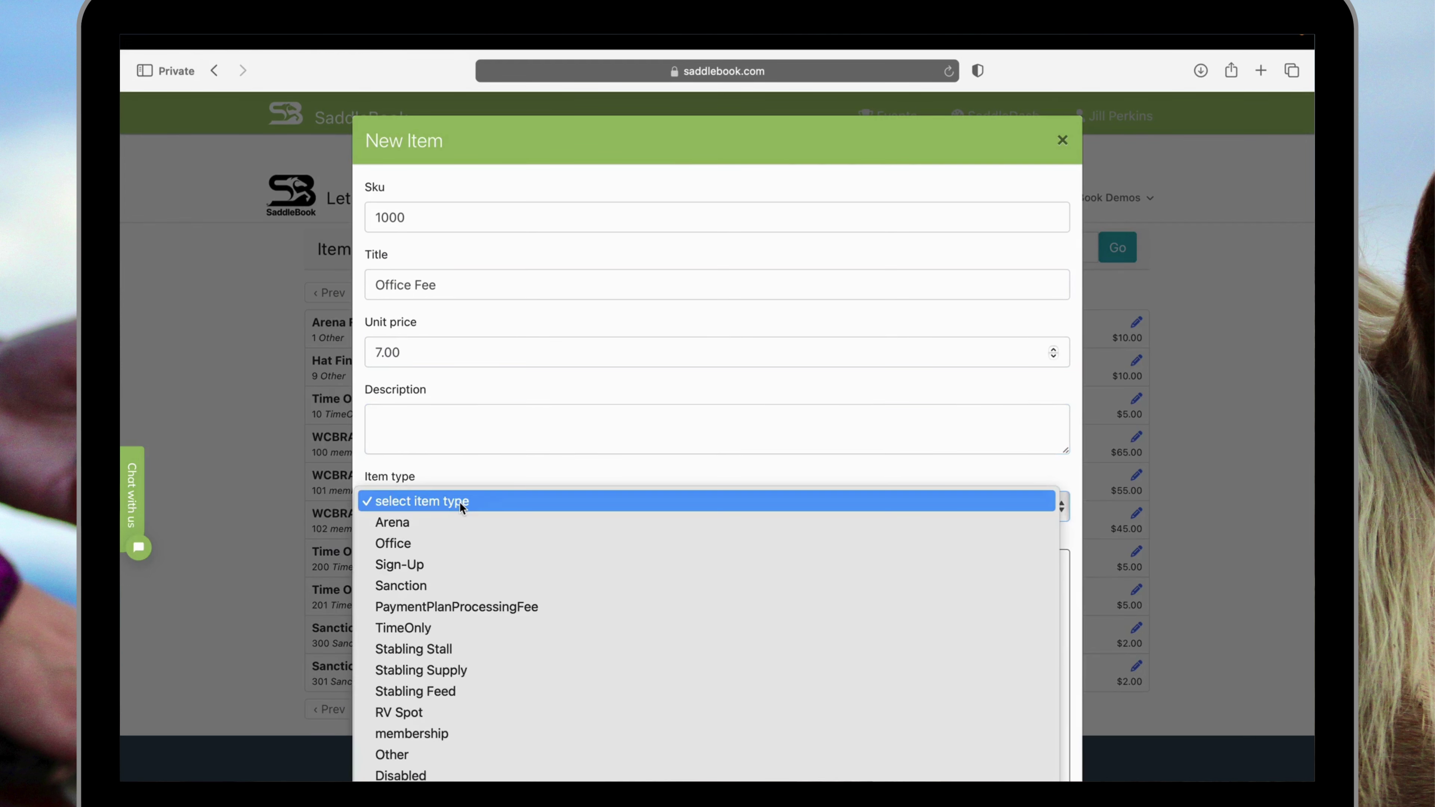
left_click(451, 542)
scroll(475, 465, "down", 3)
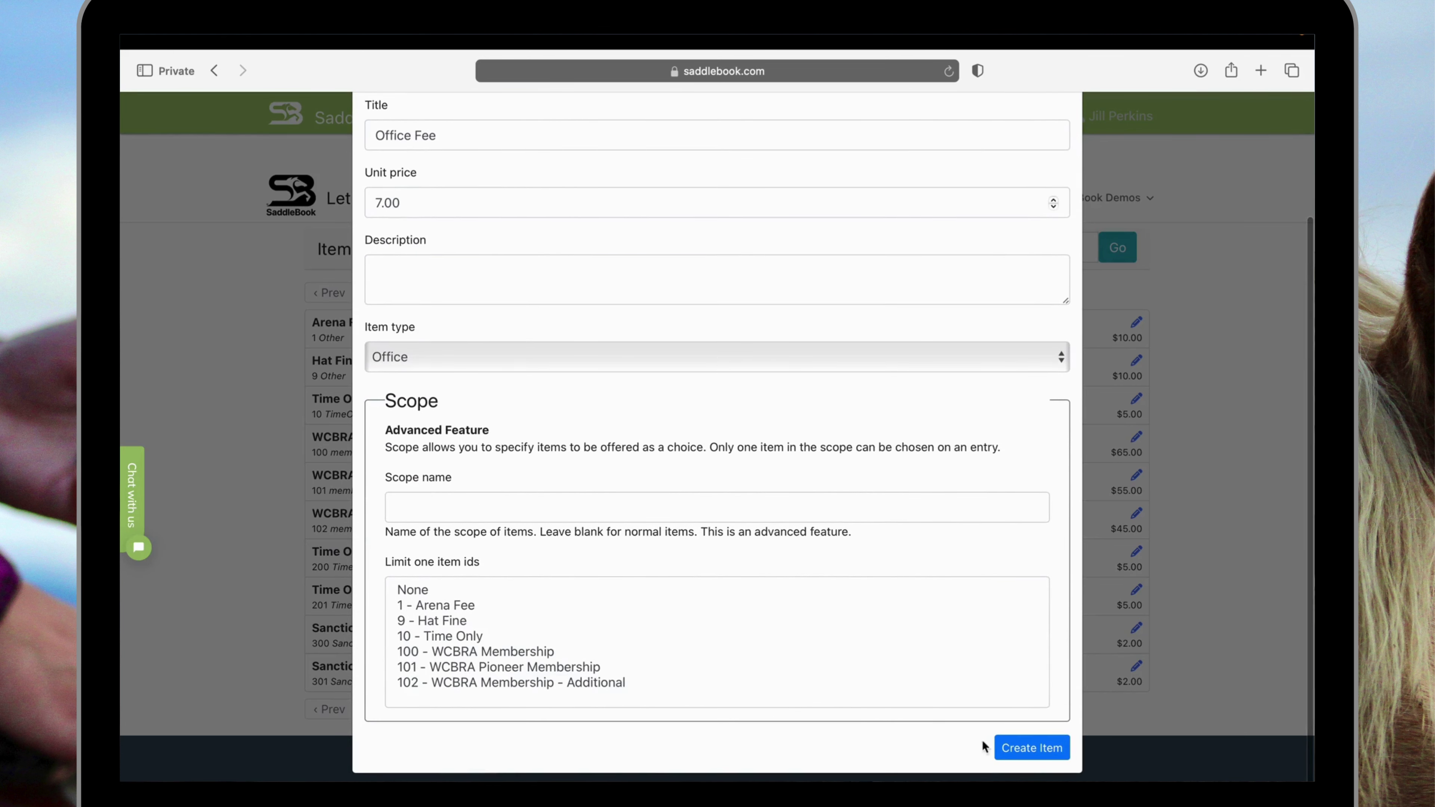
left_click(1039, 750)
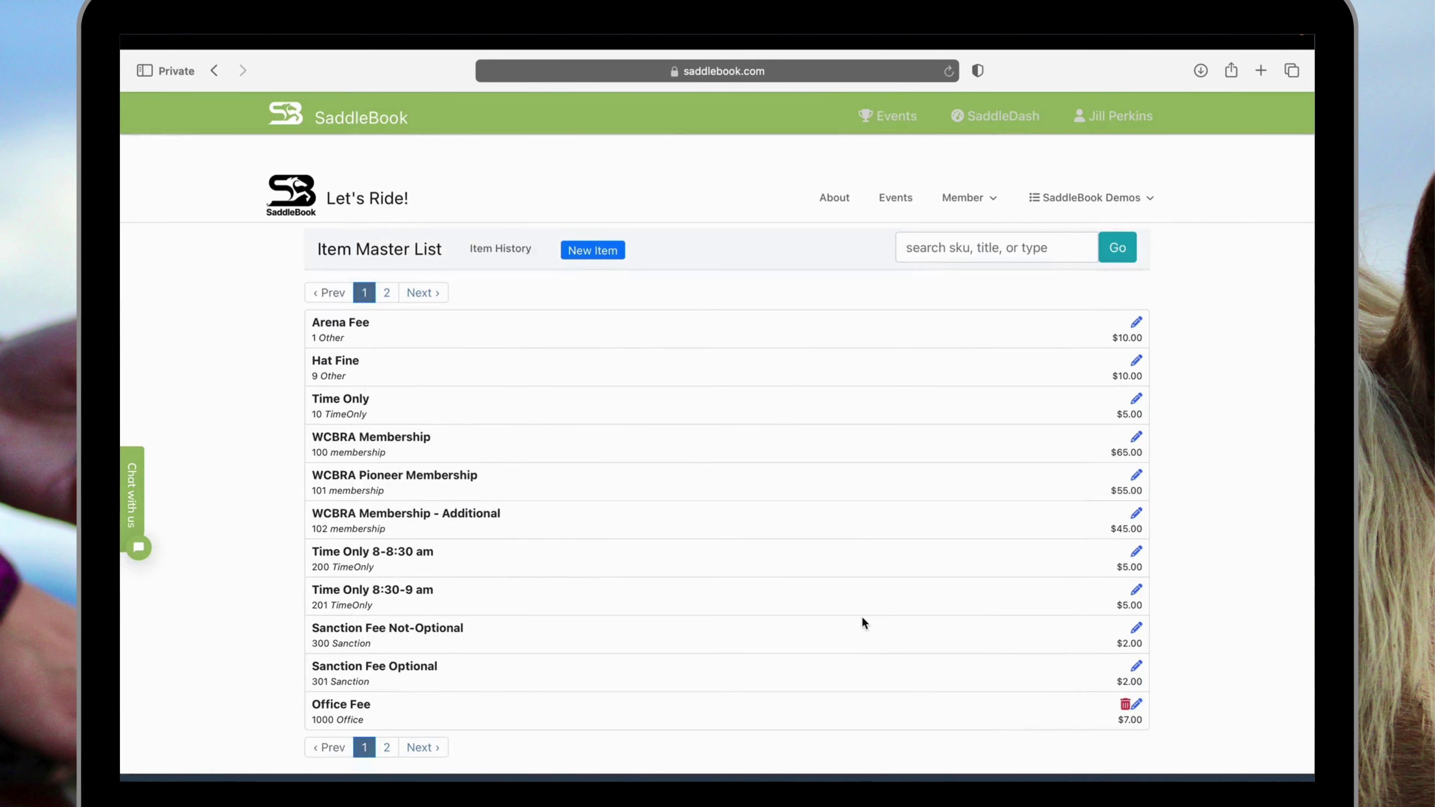
Start another new item with SKU 1001, the title "Process Fee" and a unit price of 0.
left_click(594, 251)
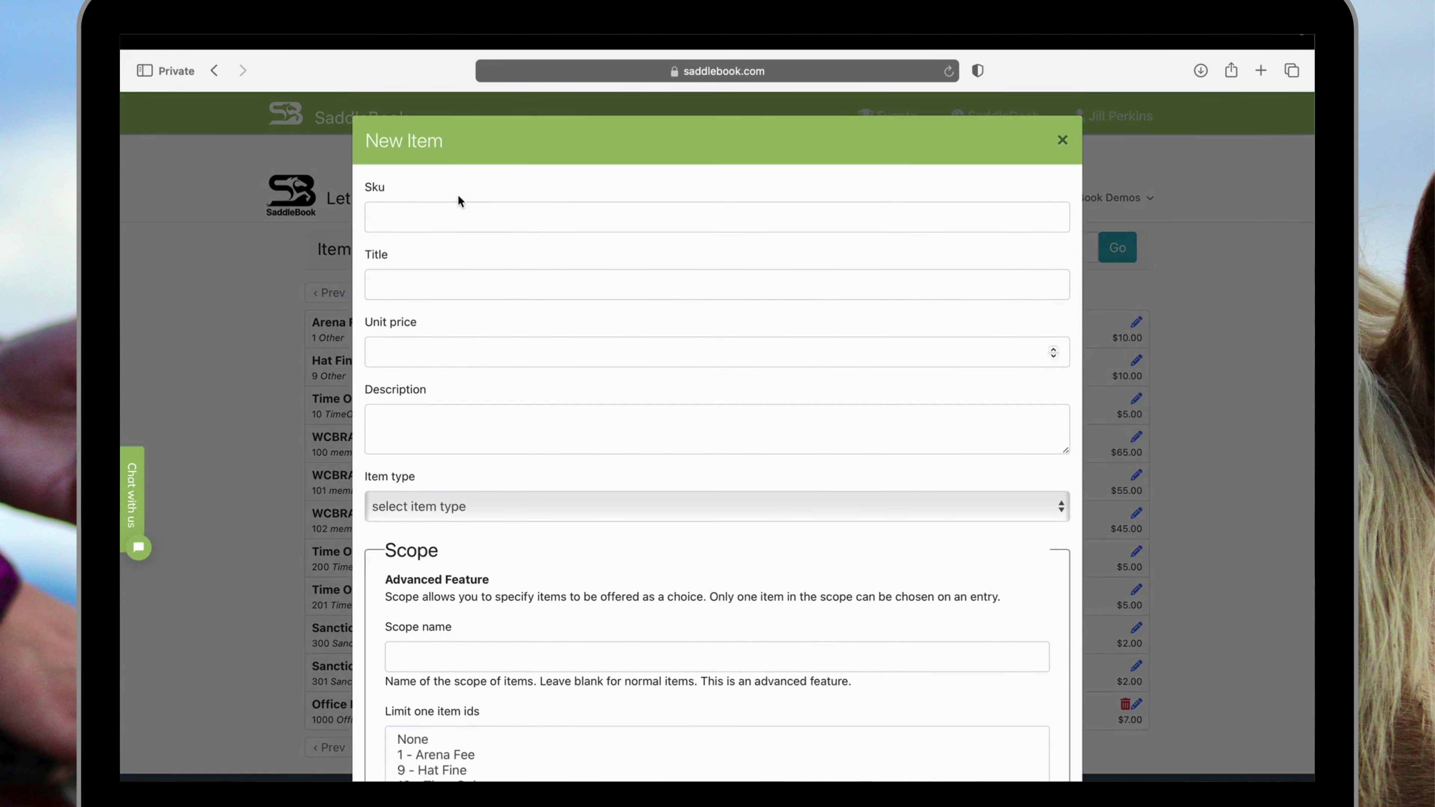
left_click(457, 218)
type("1001")
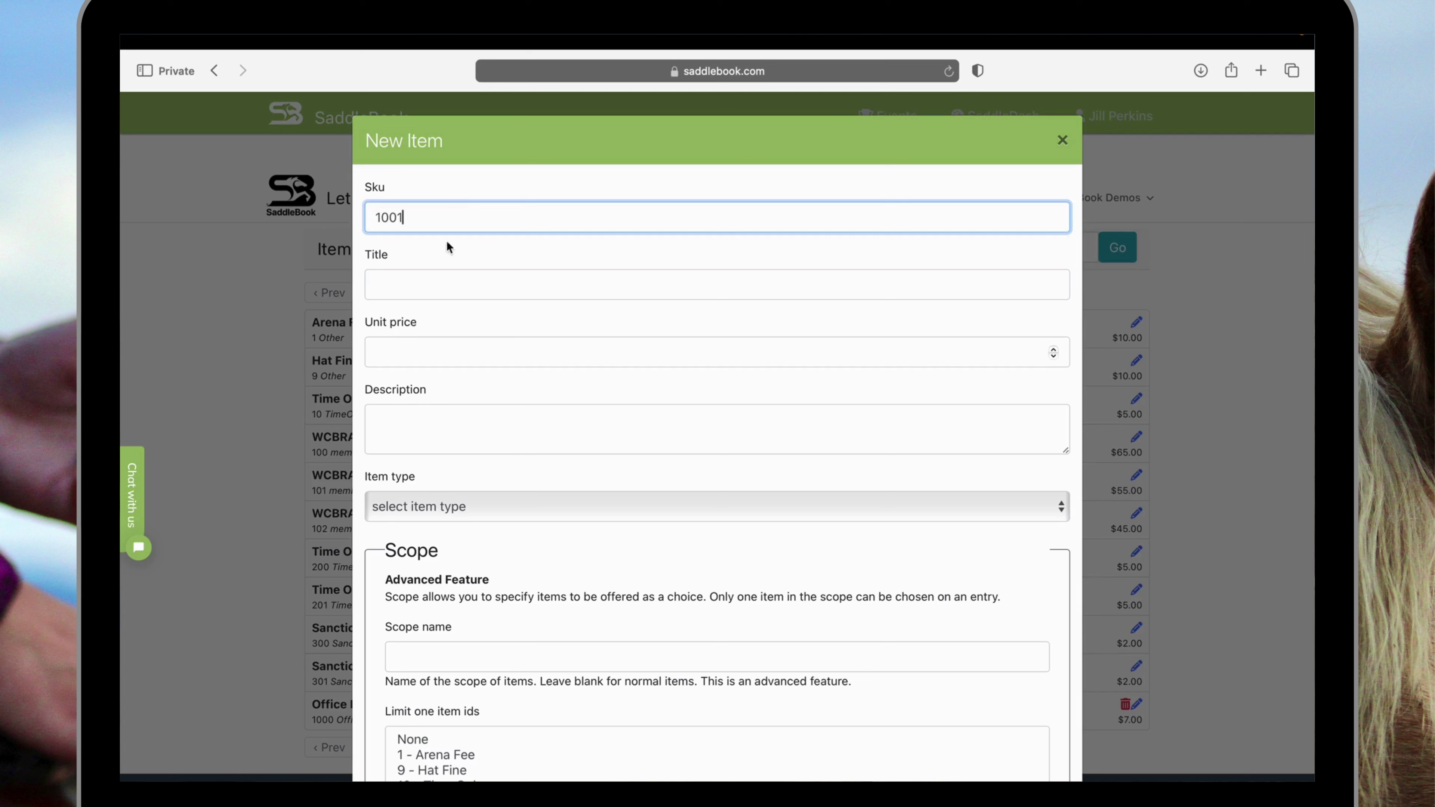
left_click(443, 282)
type("P")
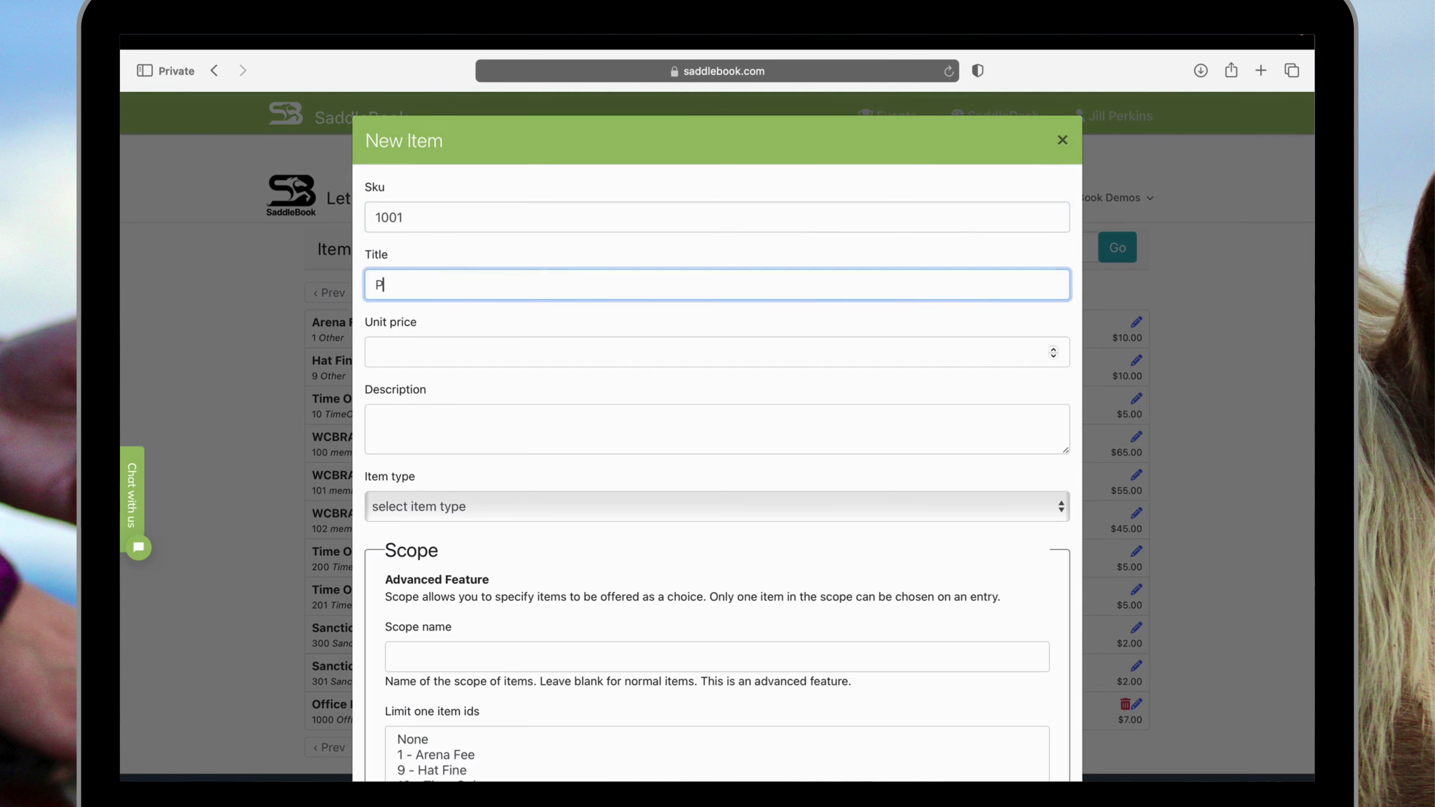
type("rocess Fee")
left_click(416, 345)
type("0")
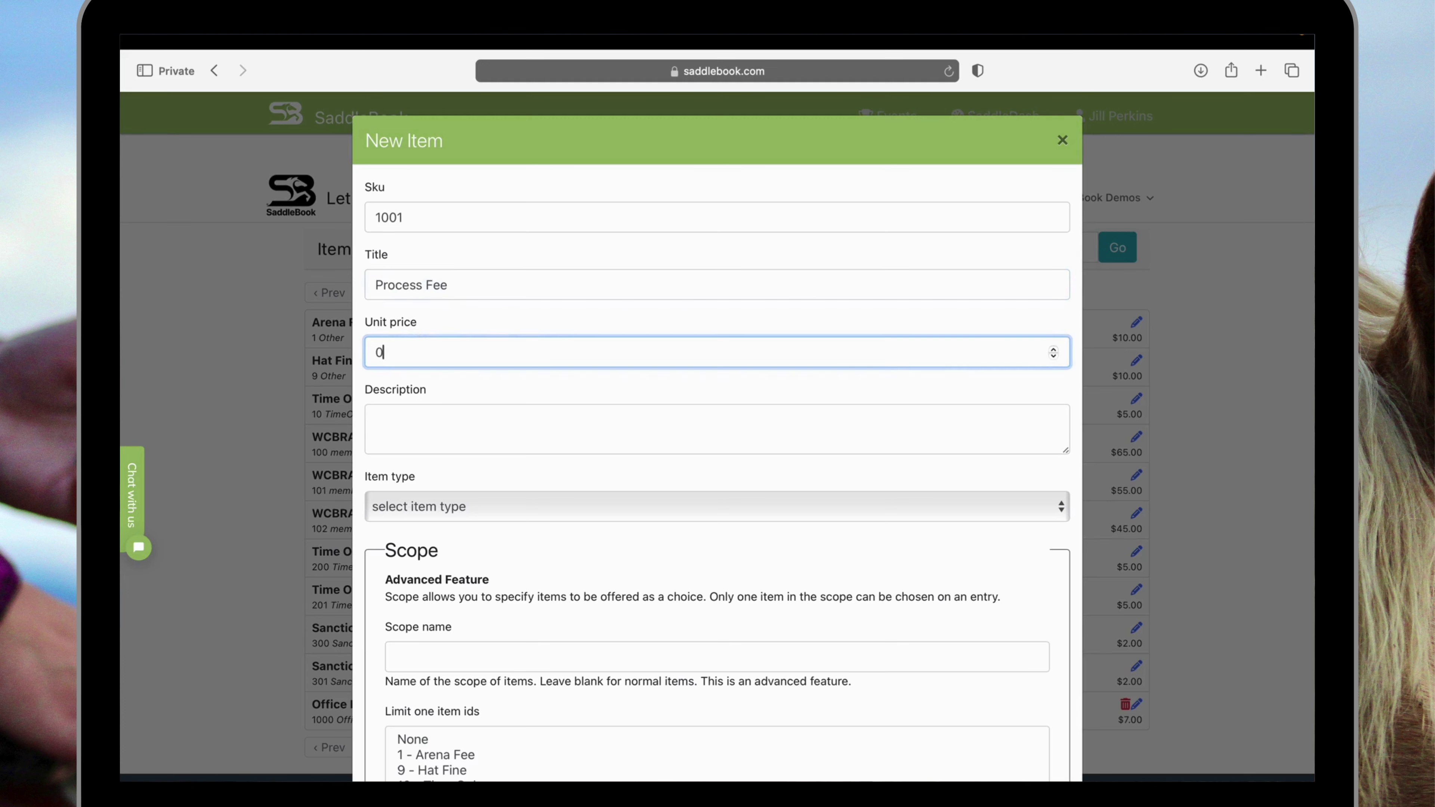
Describe the Process Fee item as "Payment Processing Fee", set its type to PaymentPlanProcessingFee and create it.
left_click(421, 438)
type("Paym")
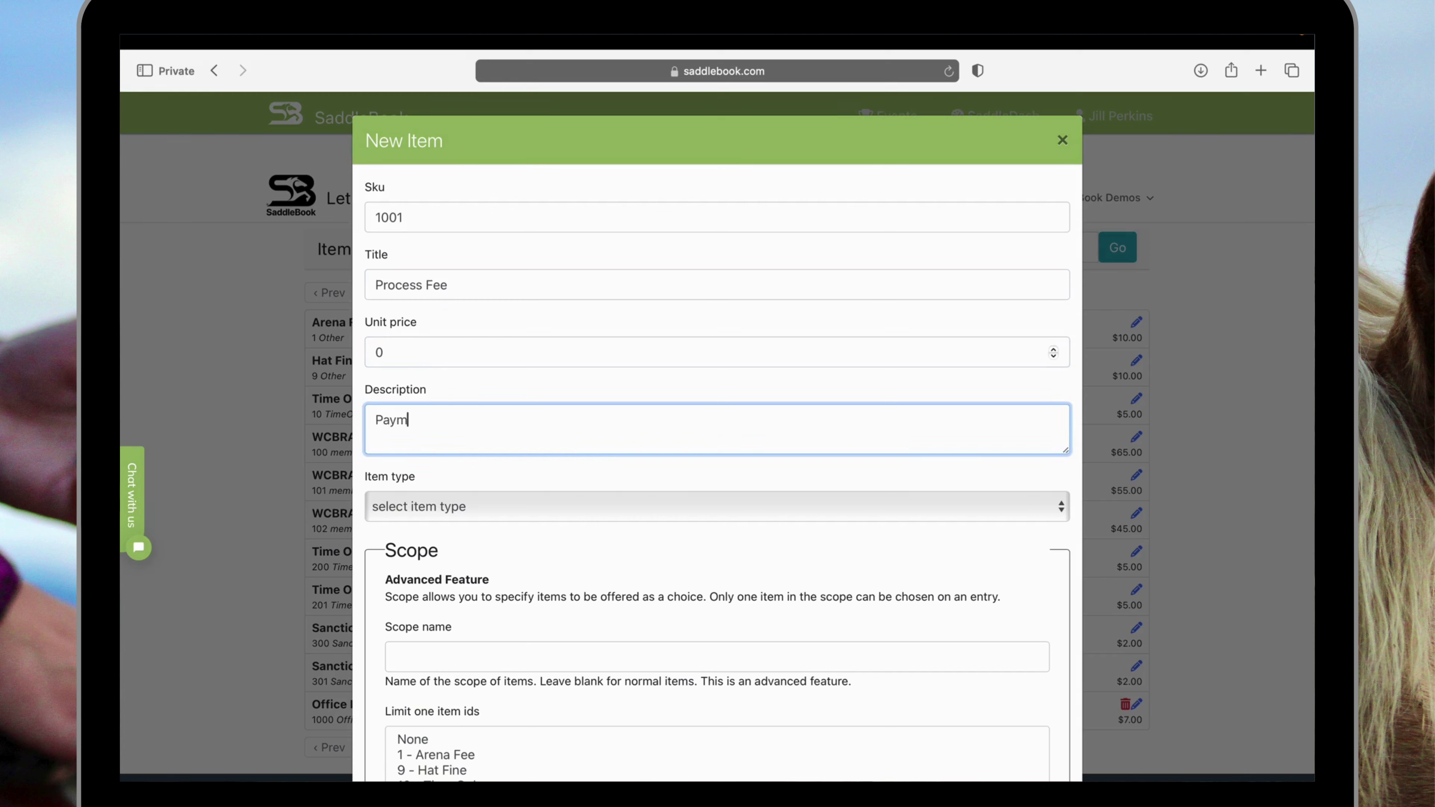
type("ent Processing Fee")
left_click(430, 502)
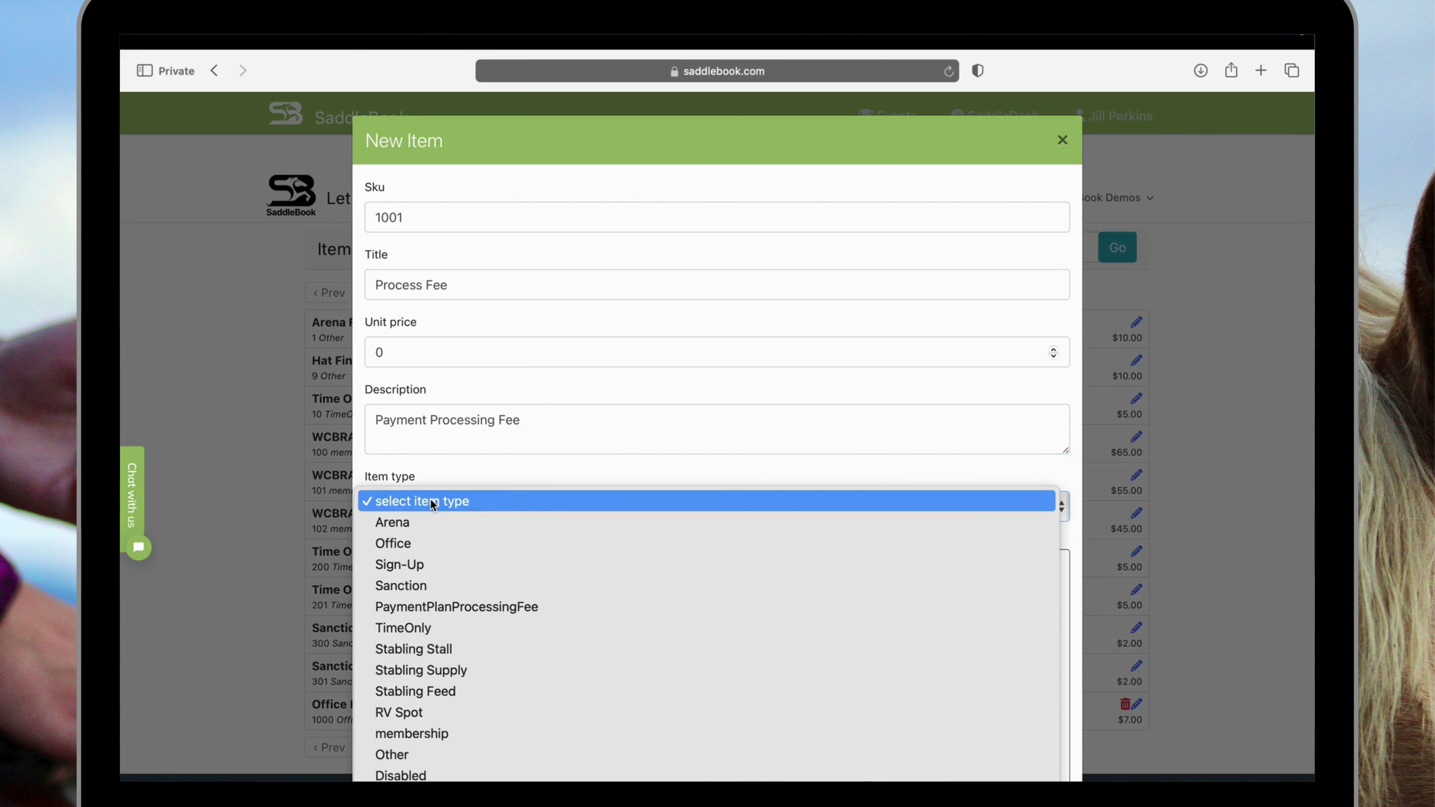
left_click(446, 606)
scroll(492, 513, "down", 3)
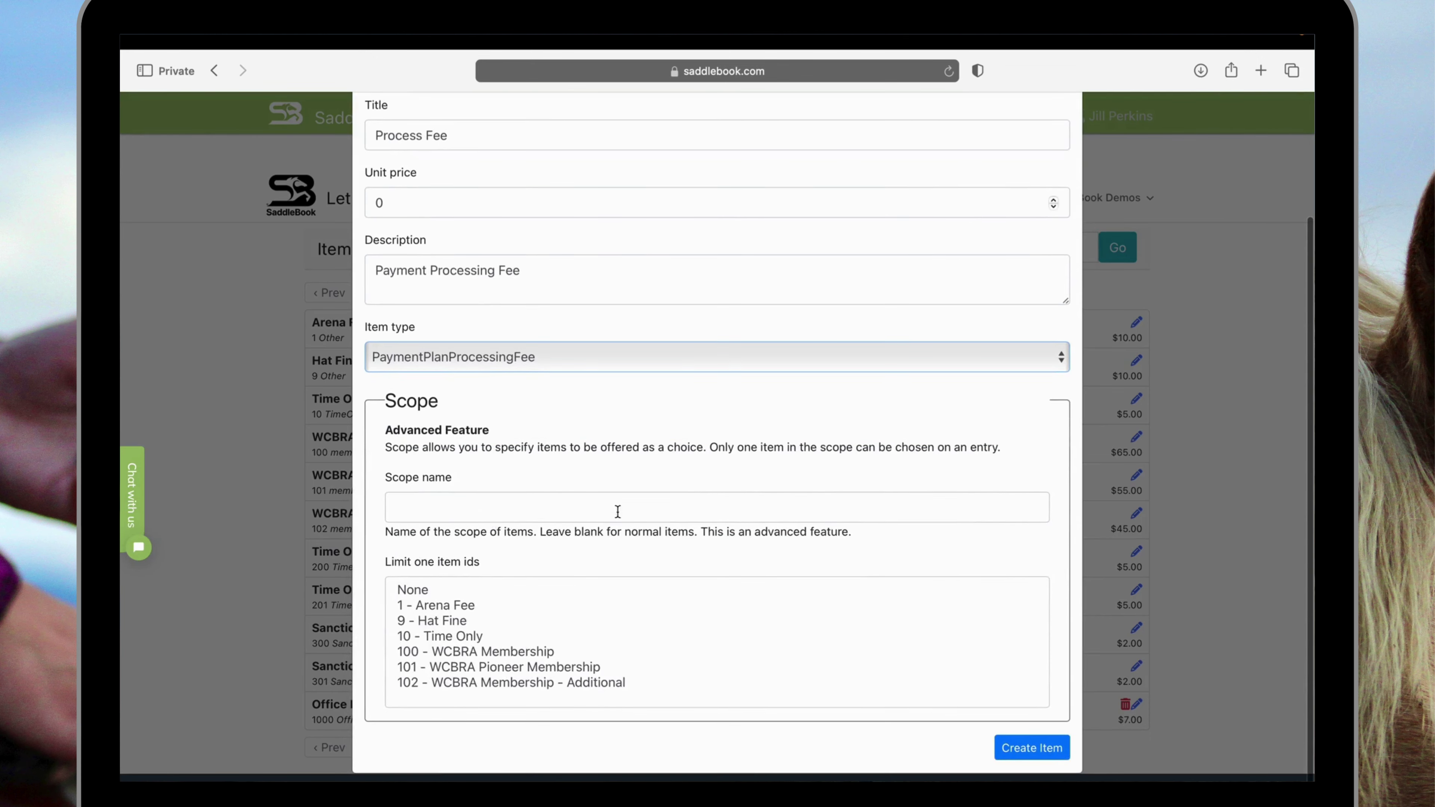
left_click(1046, 755)
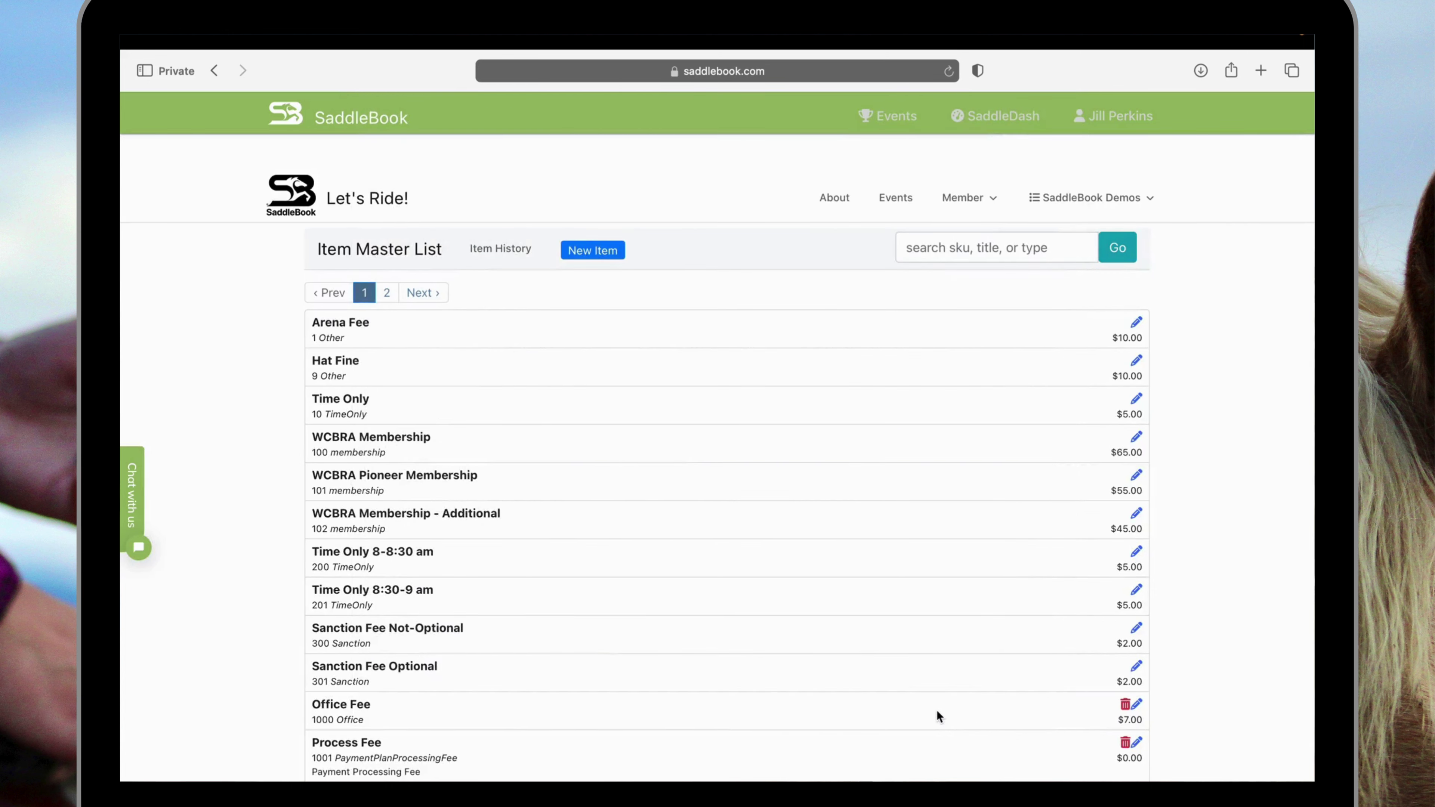
Return to the Super Fun Barrel Racing Jackpot event from the organization dashboard and expand its Additional Fees section.
left_click(1072, 199)
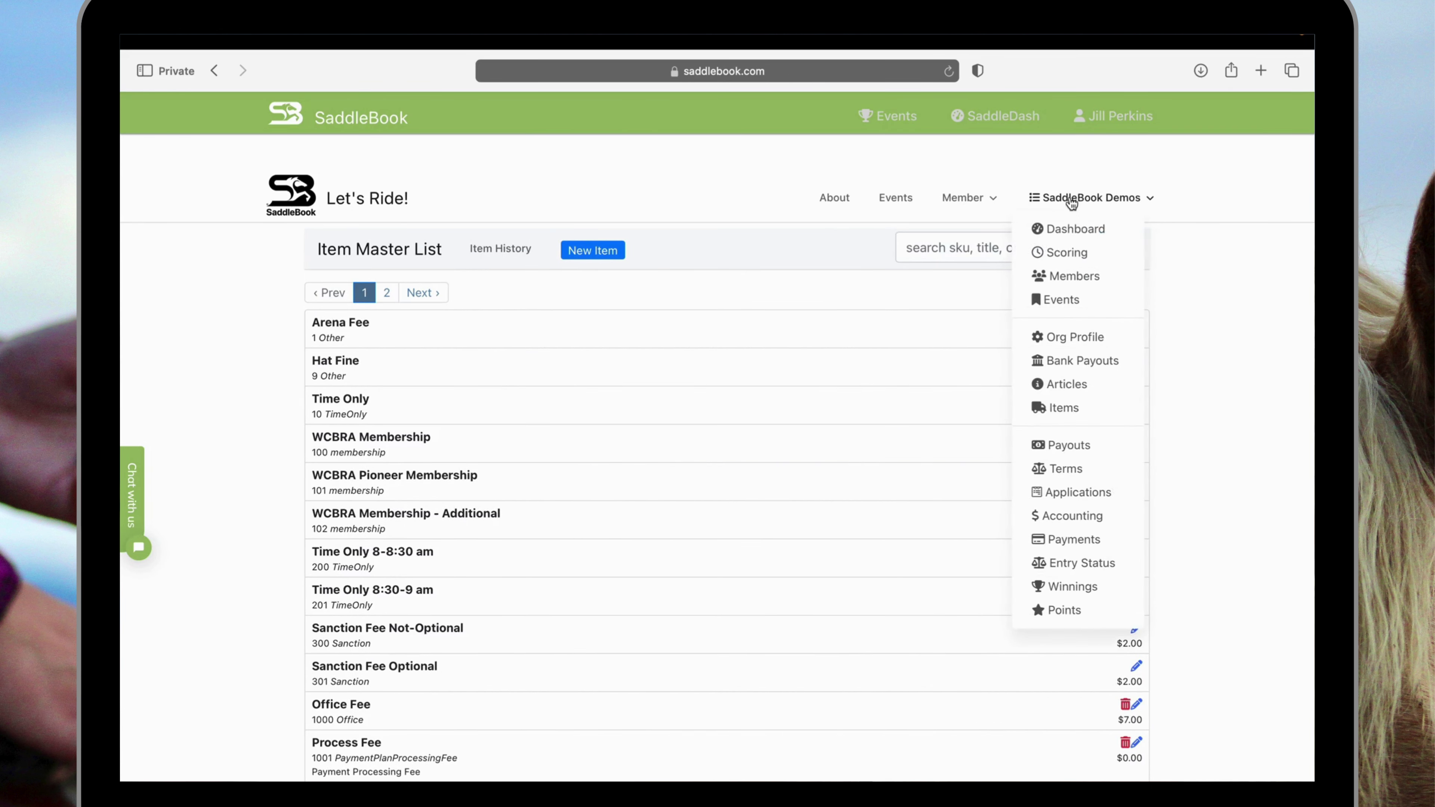
left_click(1074, 229)
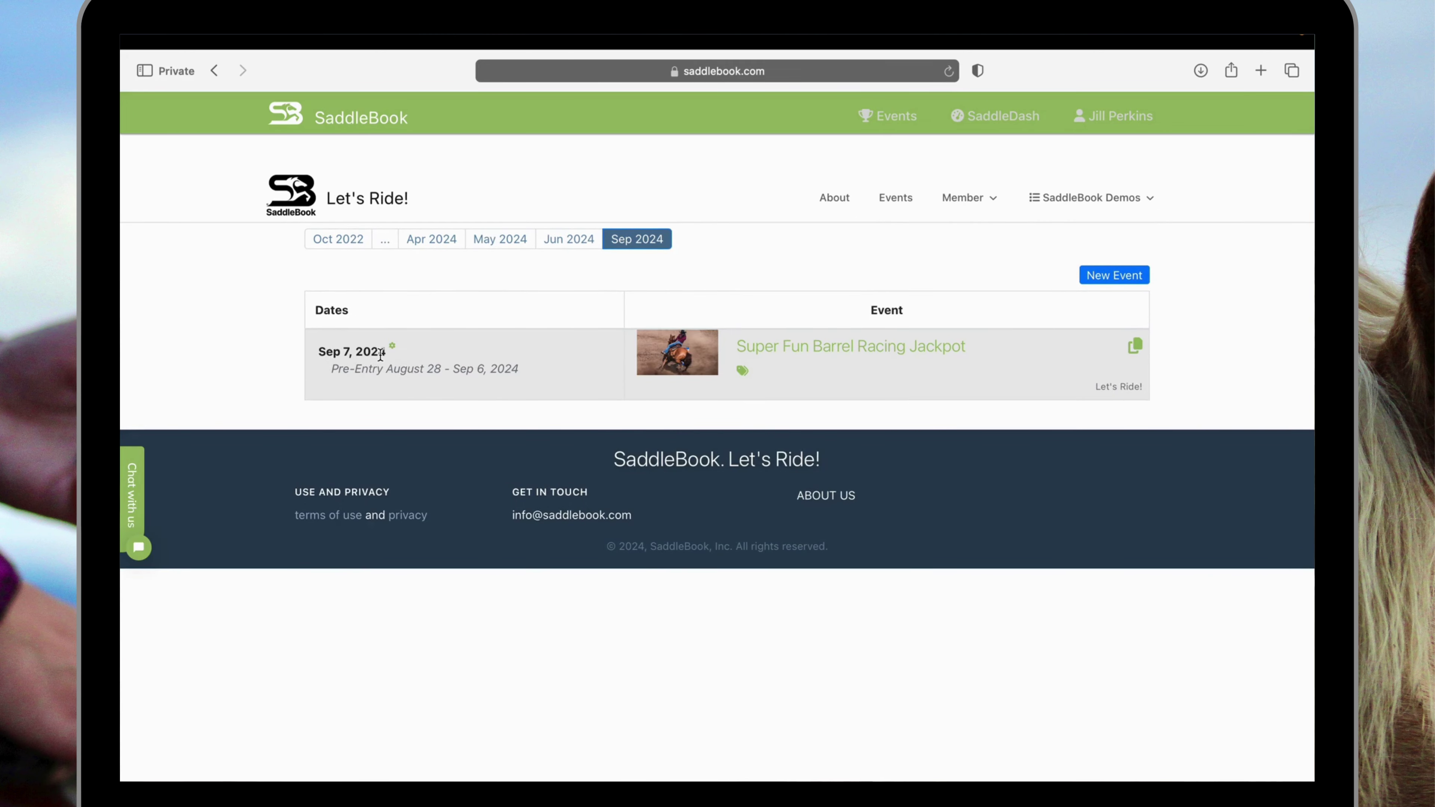
left_click(393, 346)
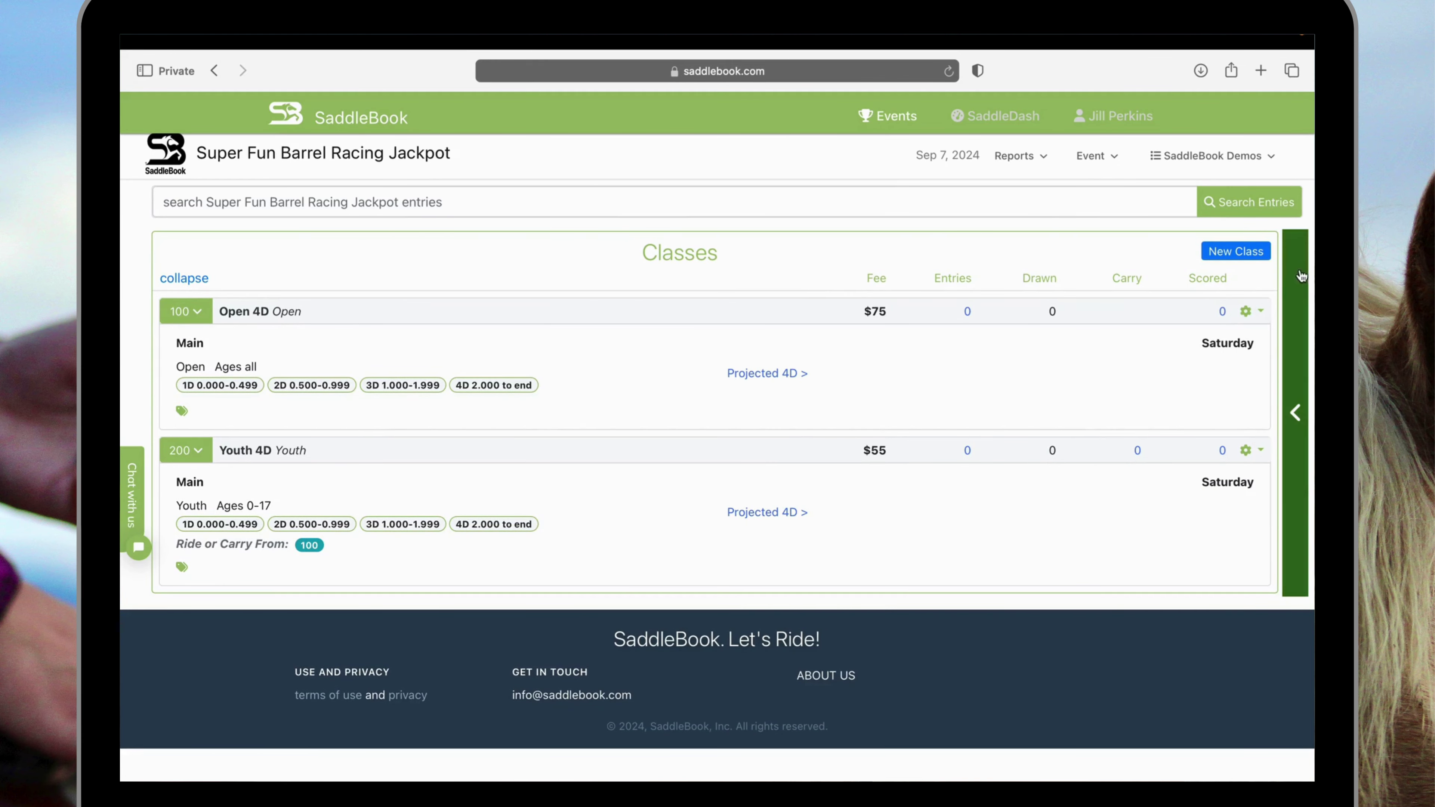
left_click(1296, 454)
left_click(1192, 286)
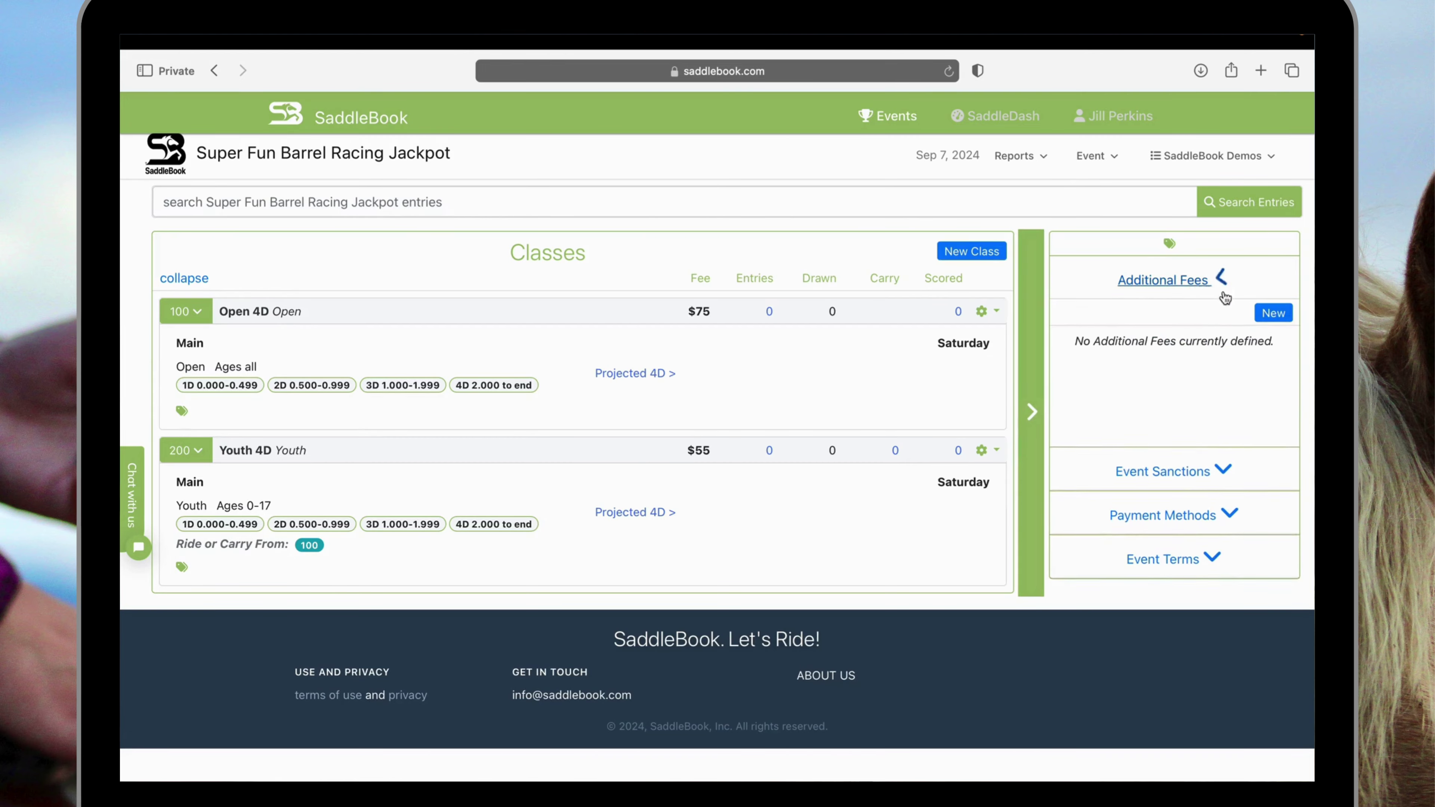
Start a new additional fee for the event using item 1000 - Office Fee with the item type Sign-Up.
left_click(1271, 315)
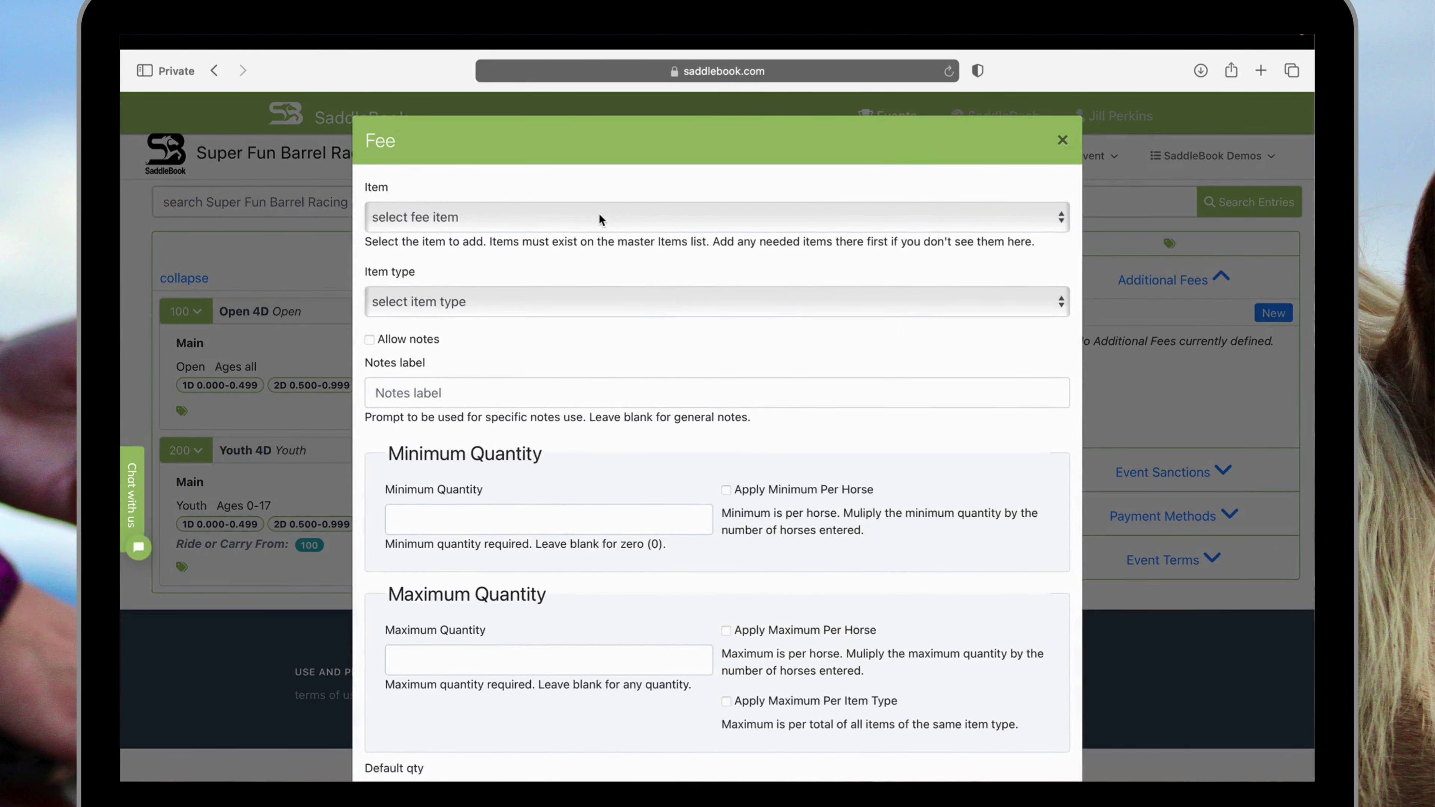
left_click(600, 215)
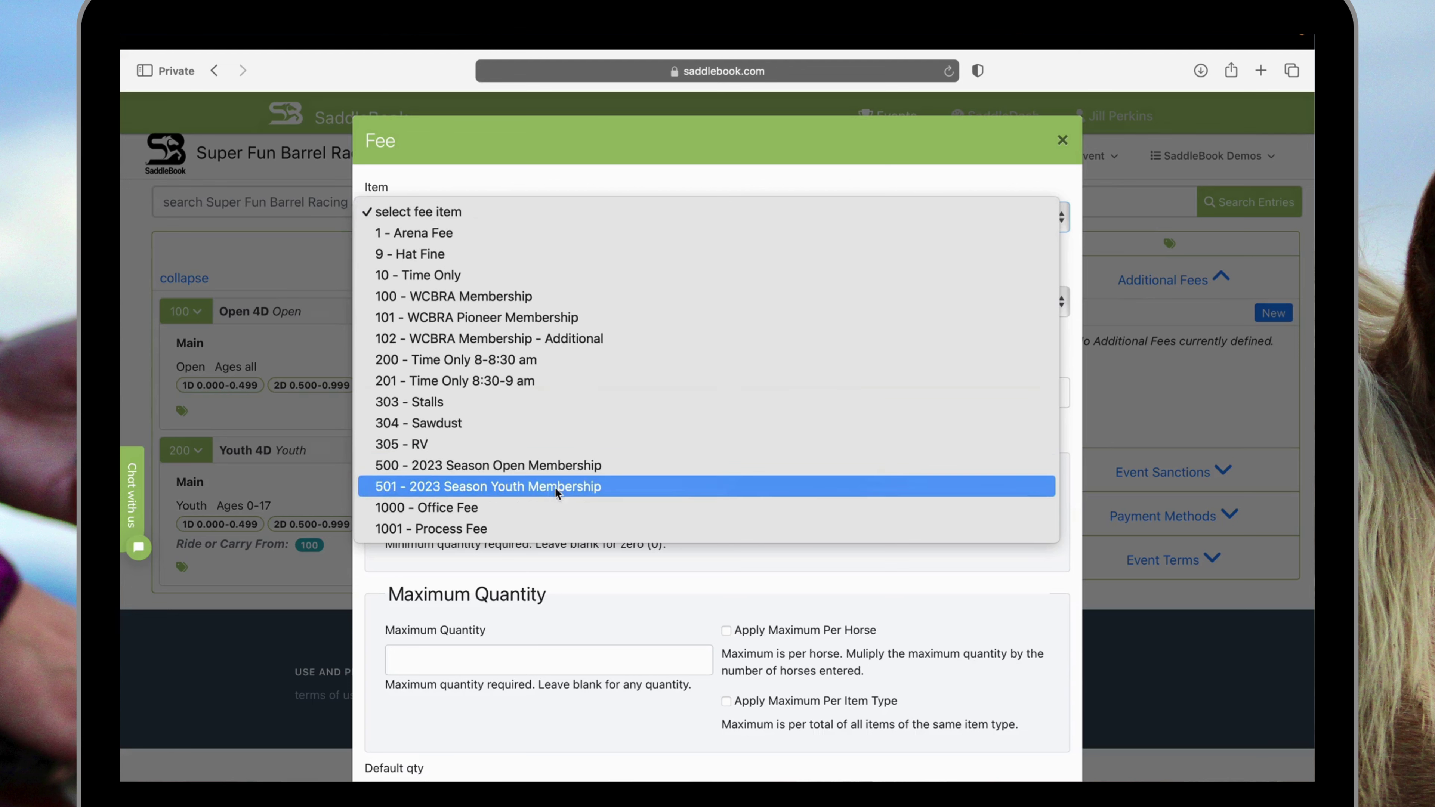
left_click(540, 508)
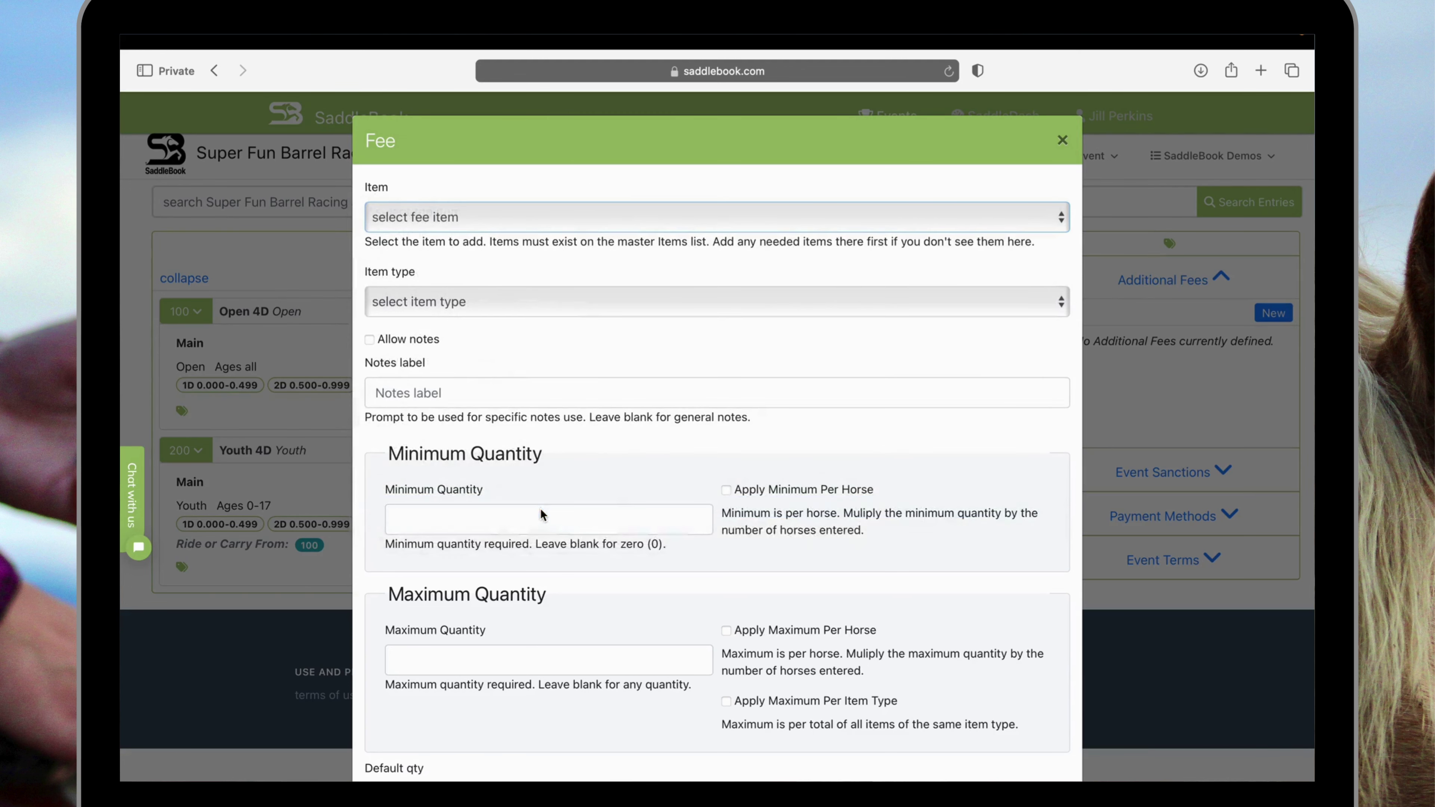
left_click(492, 302)
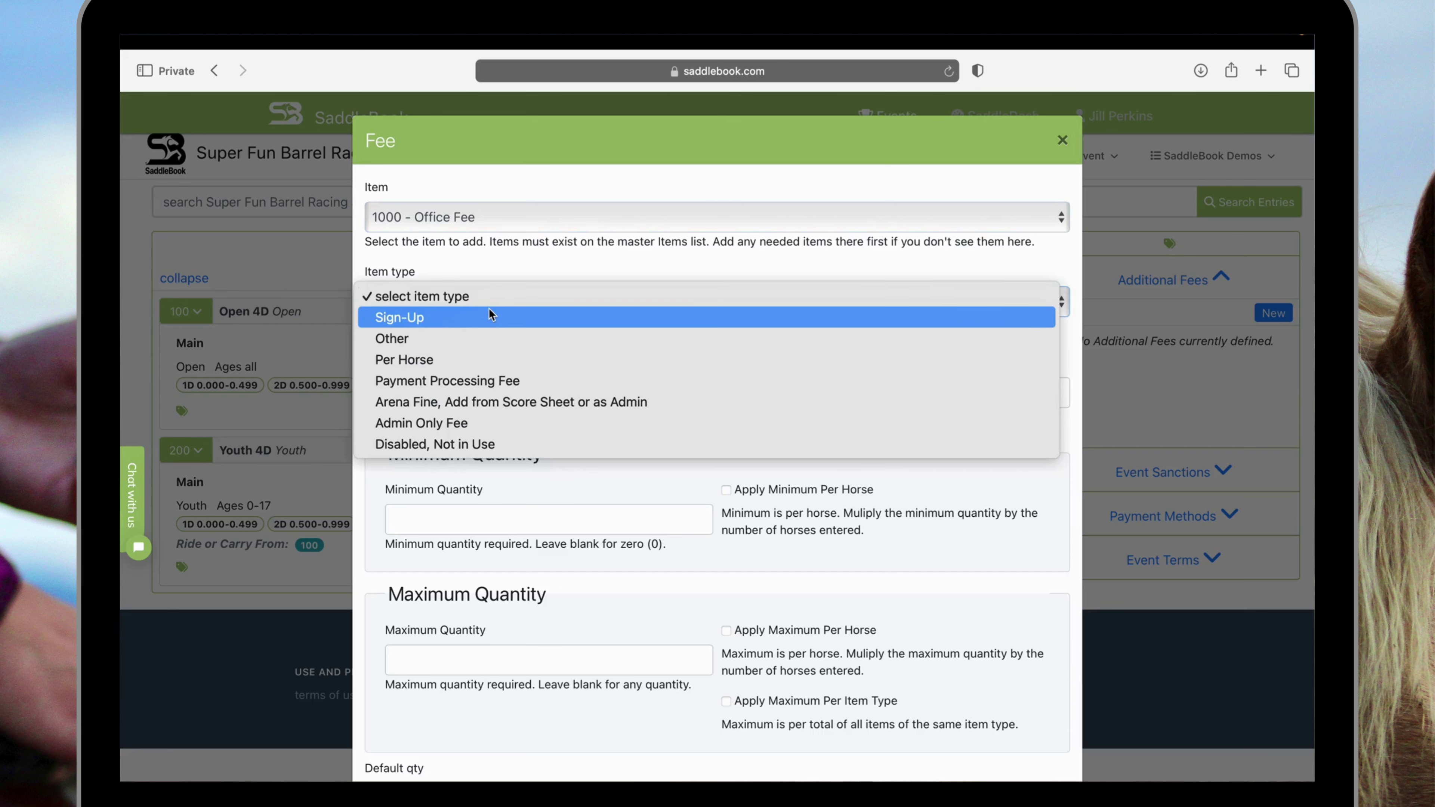
left_click(489, 312)
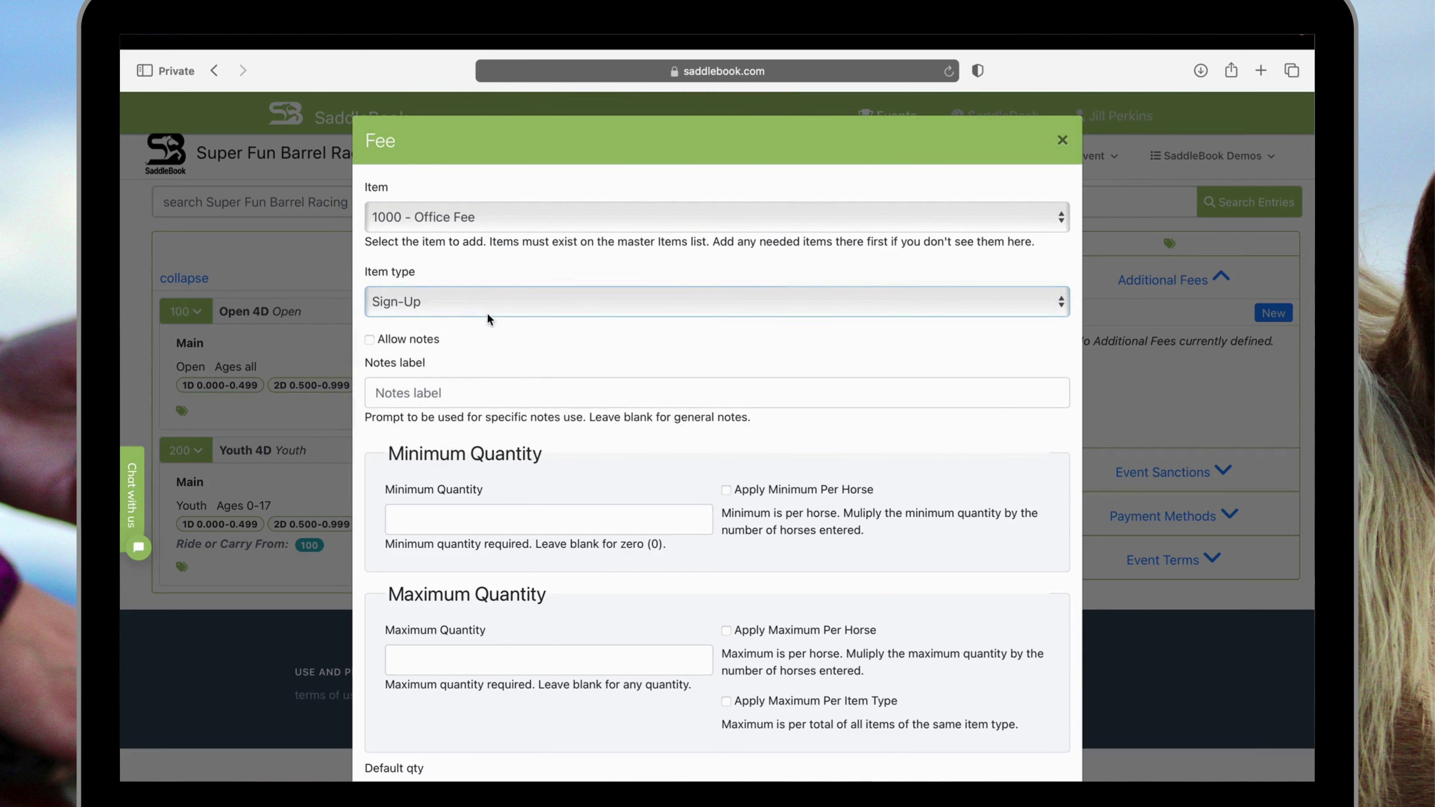
Set the Office Fee's minimum and maximum quantity to 1 and create the event item.
scroll(488, 315, "down", 1)
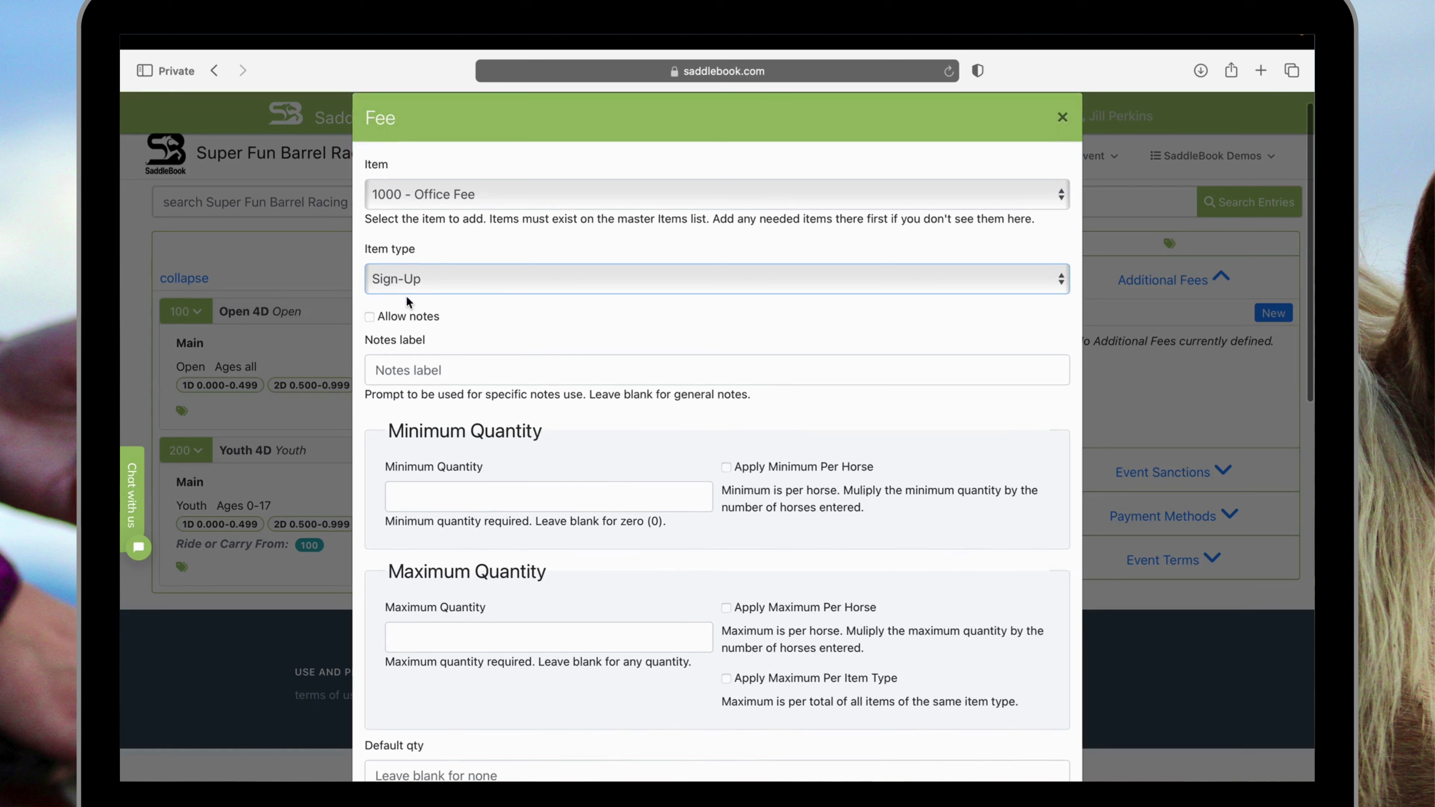
left_click(451, 504)
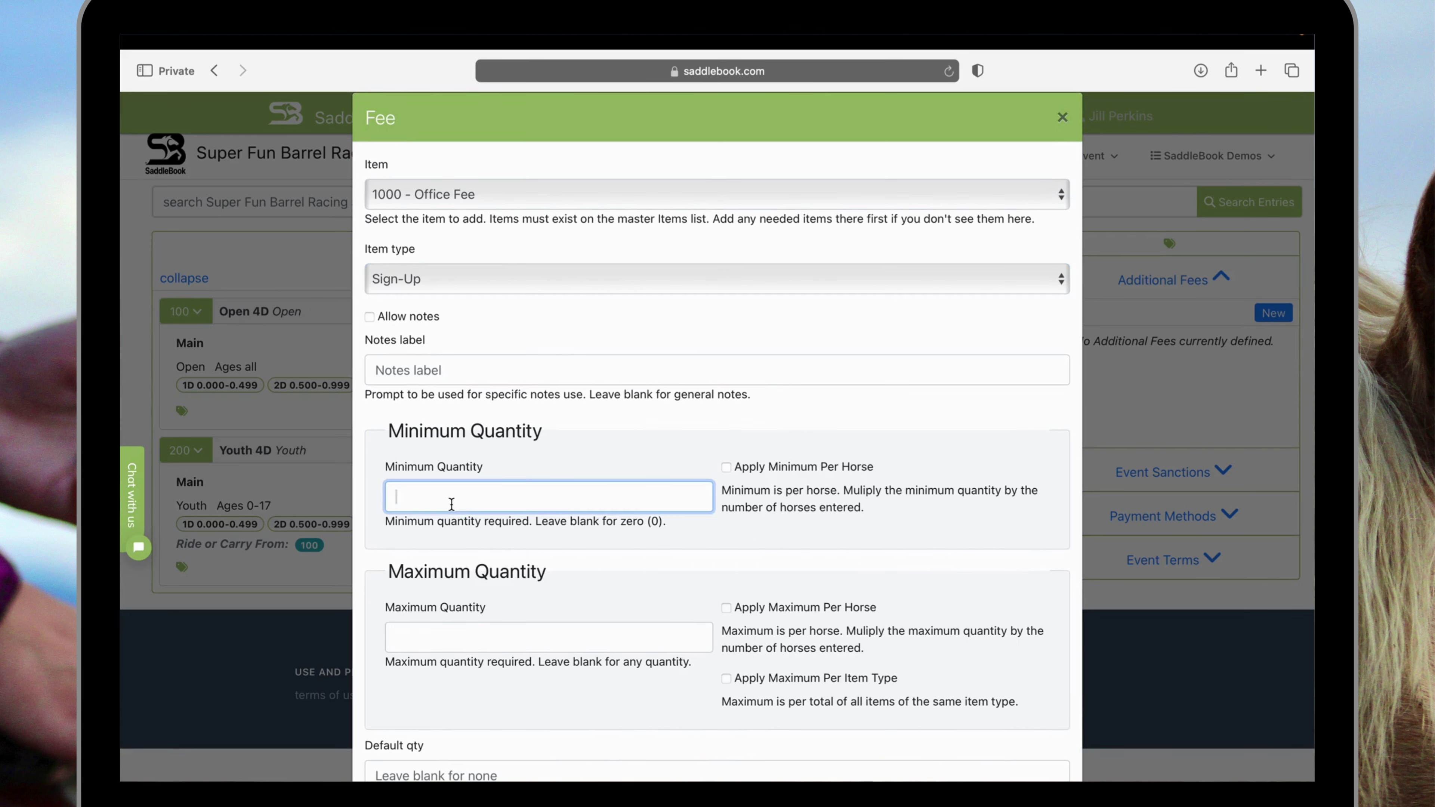
type("1")
left_click(461, 636)
type("1")
left_click(520, 594)
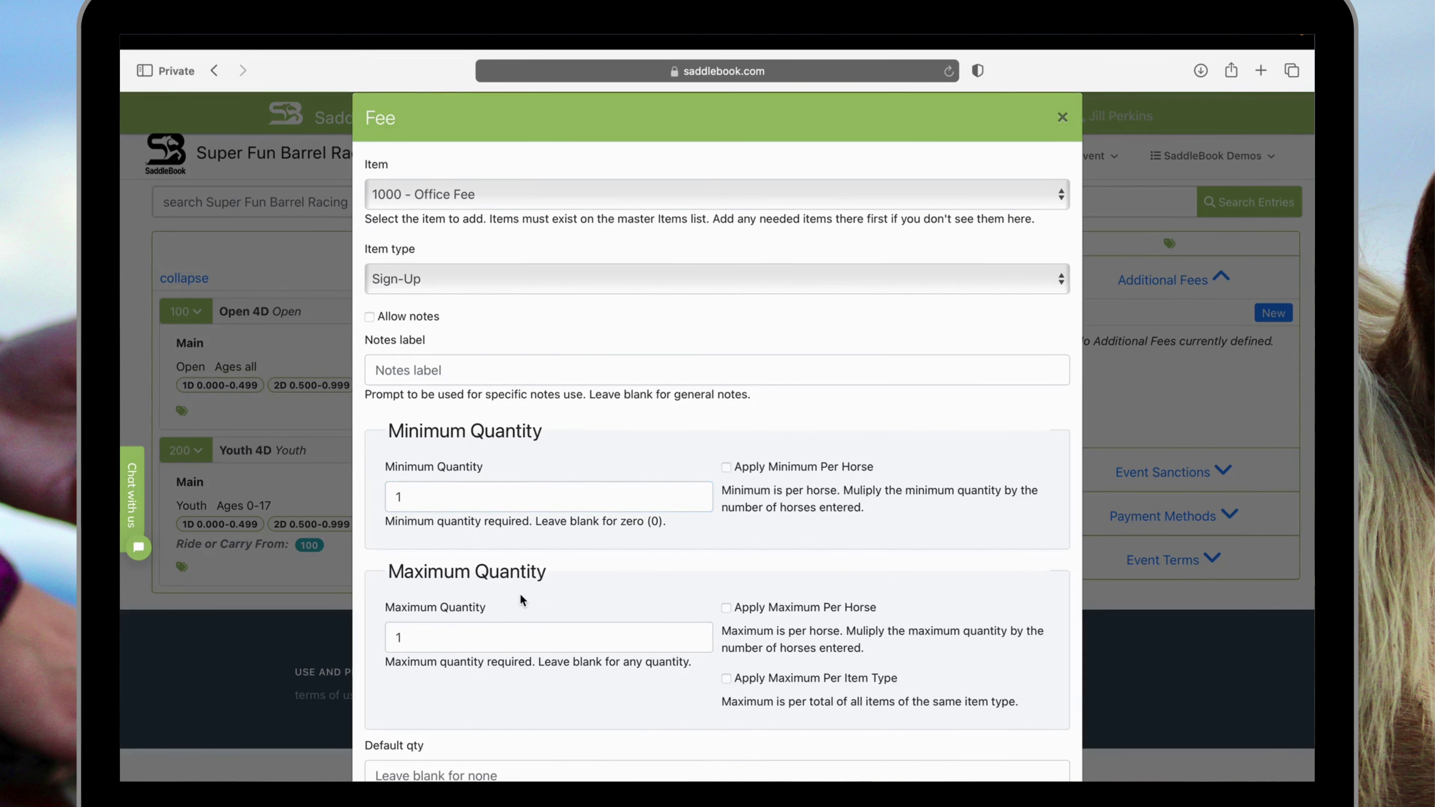
scroll(521, 594, "down", 5)
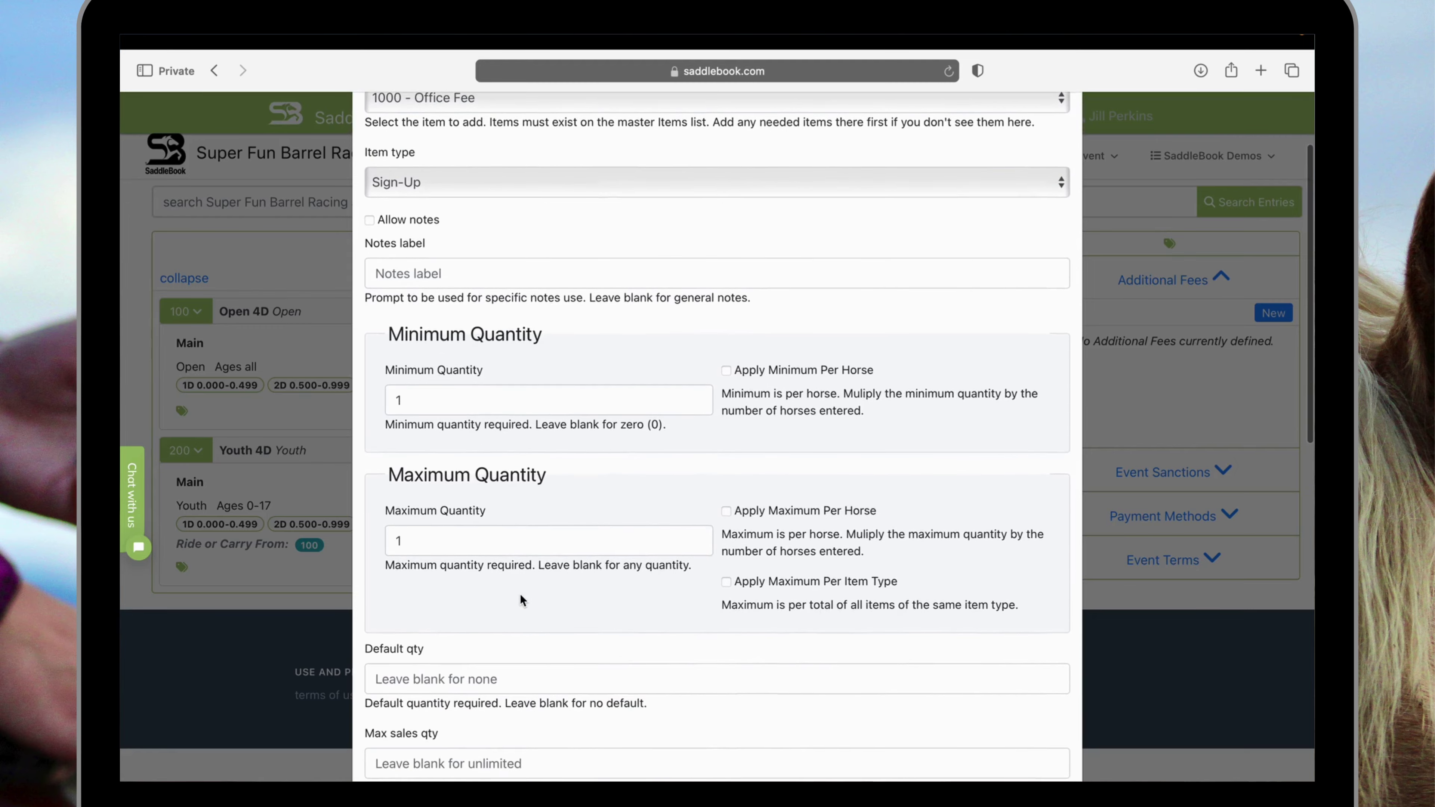
scroll(520, 593, "down", 15)
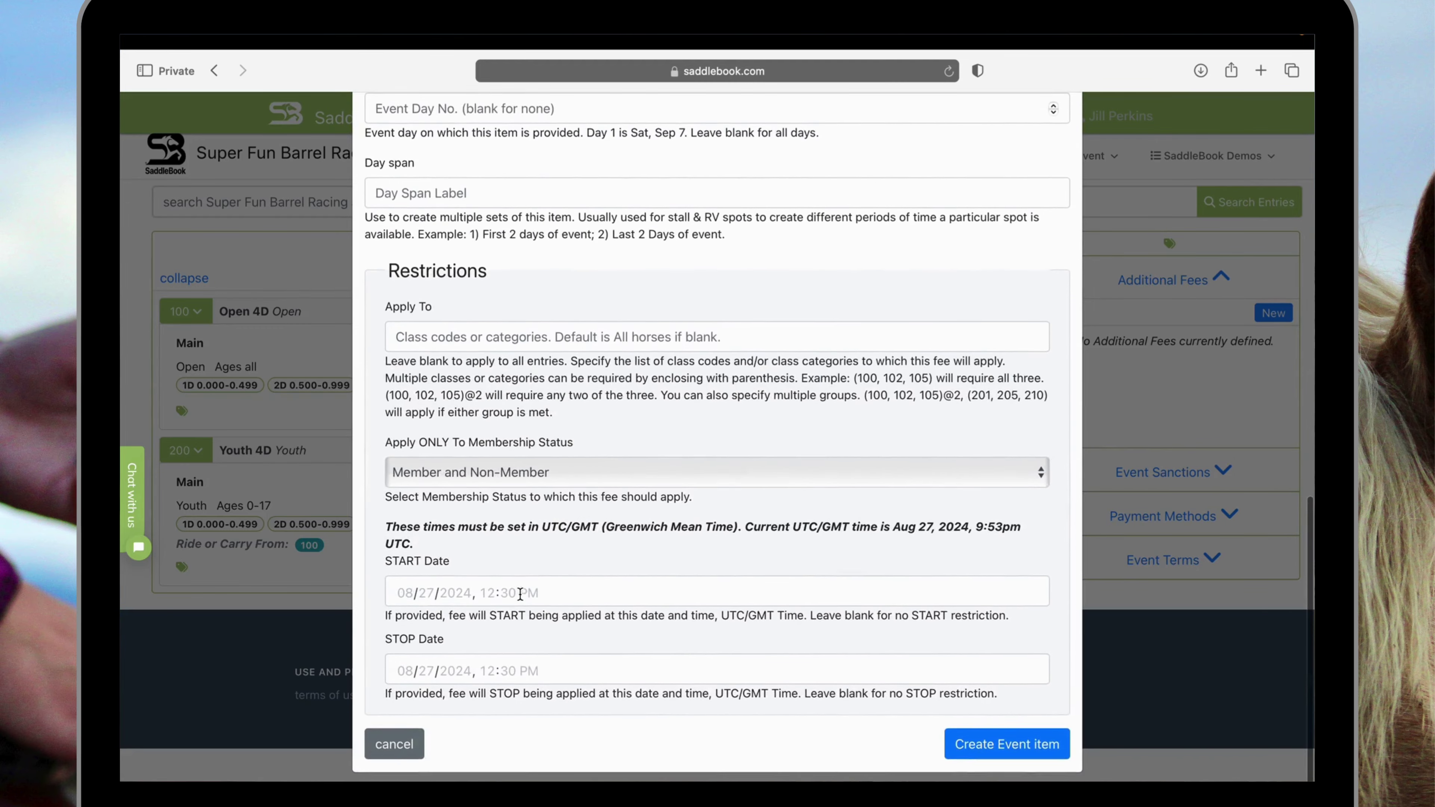
left_click(1047, 756)
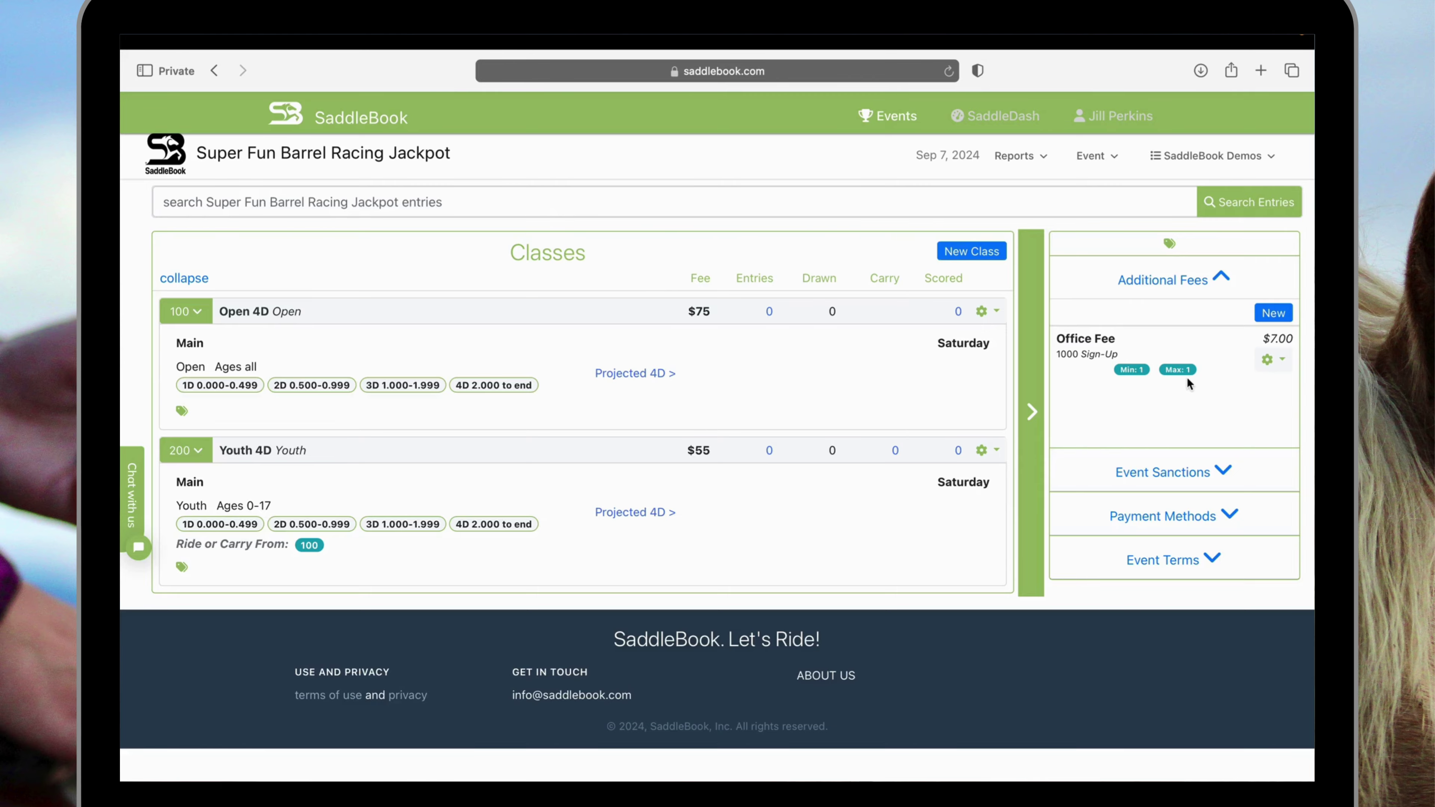
Start another additional fee using item 1001 - Process Fee with the item type Payment Processing Fee.
left_click(1272, 313)
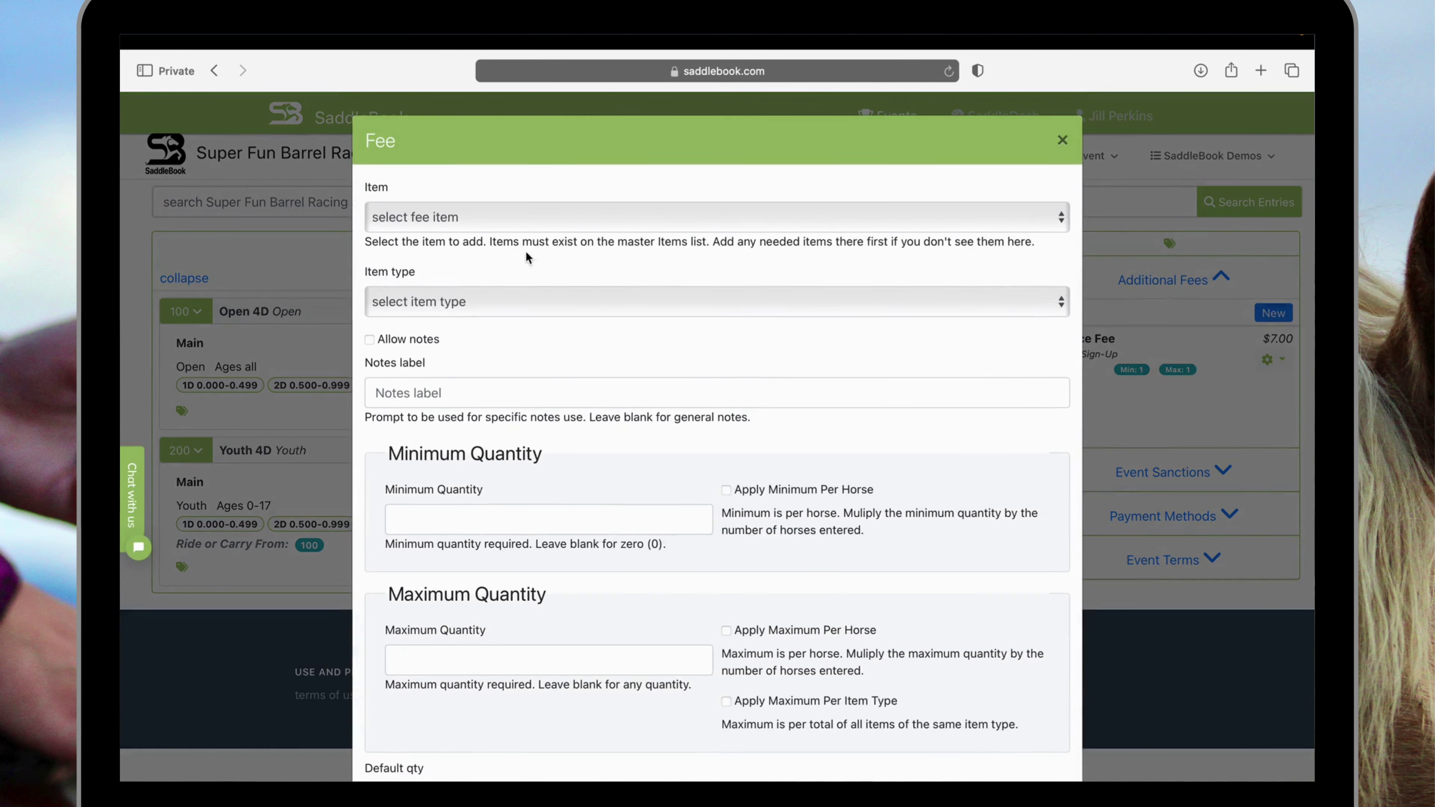
left_click(486, 219)
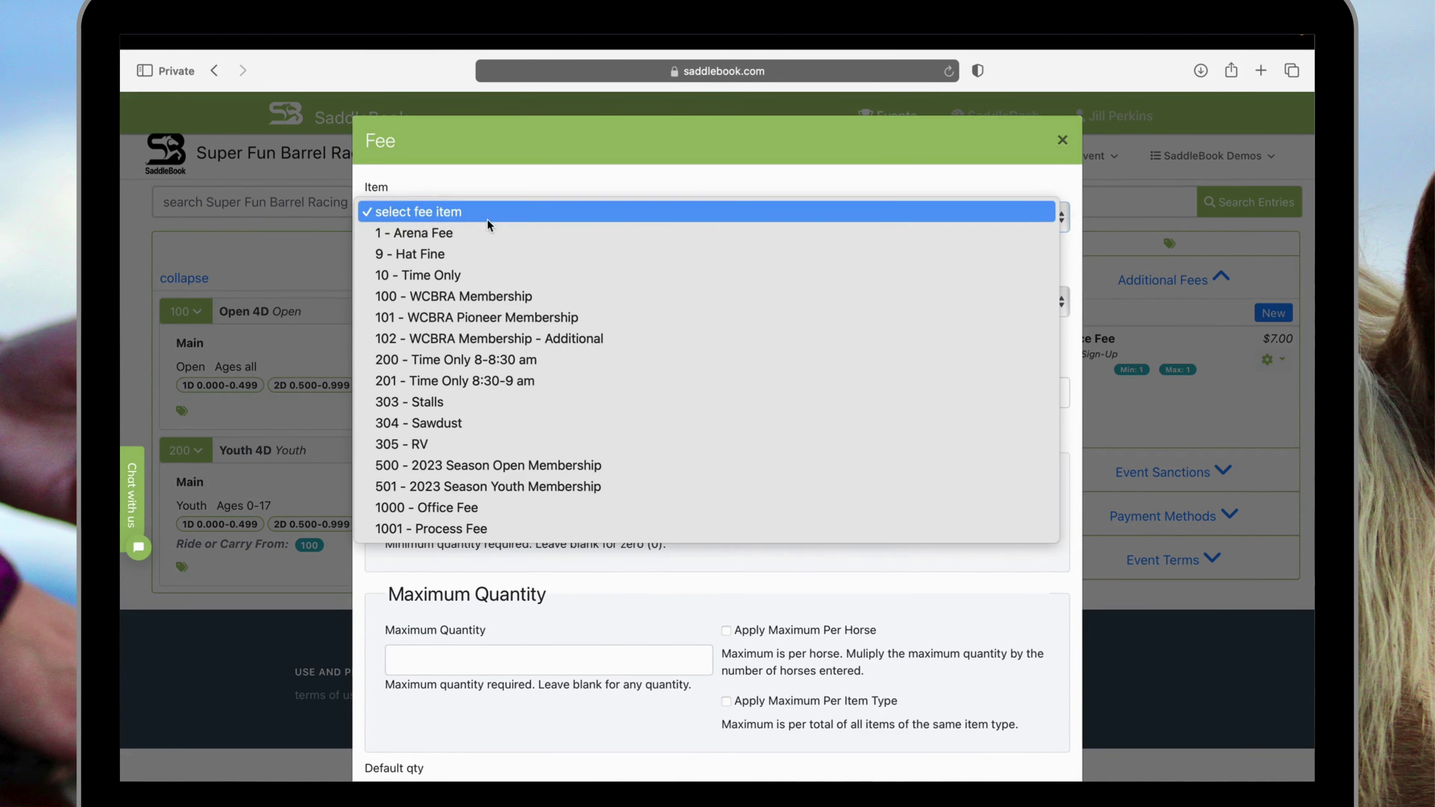
left_click(496, 529)
left_click(492, 305)
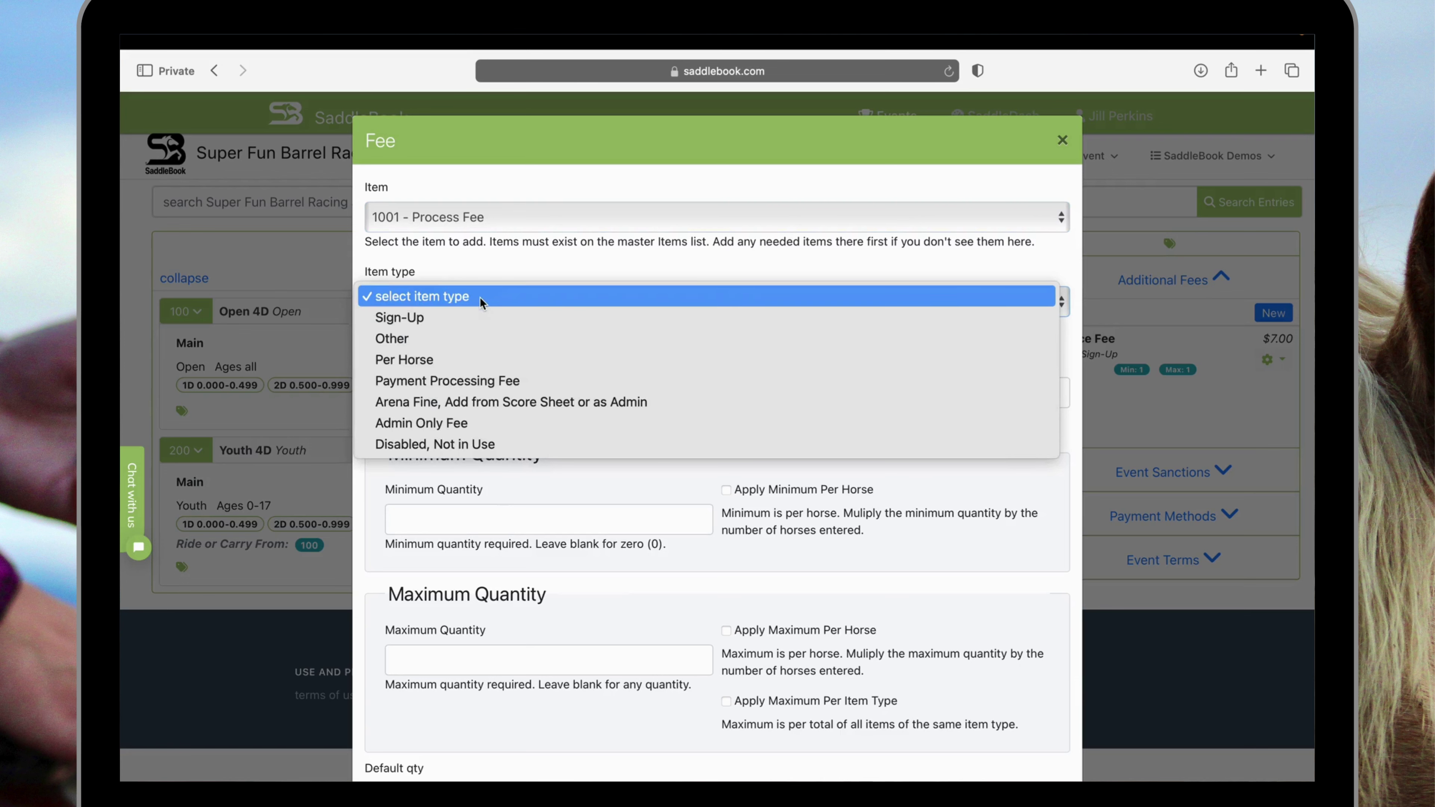
left_click(479, 379)
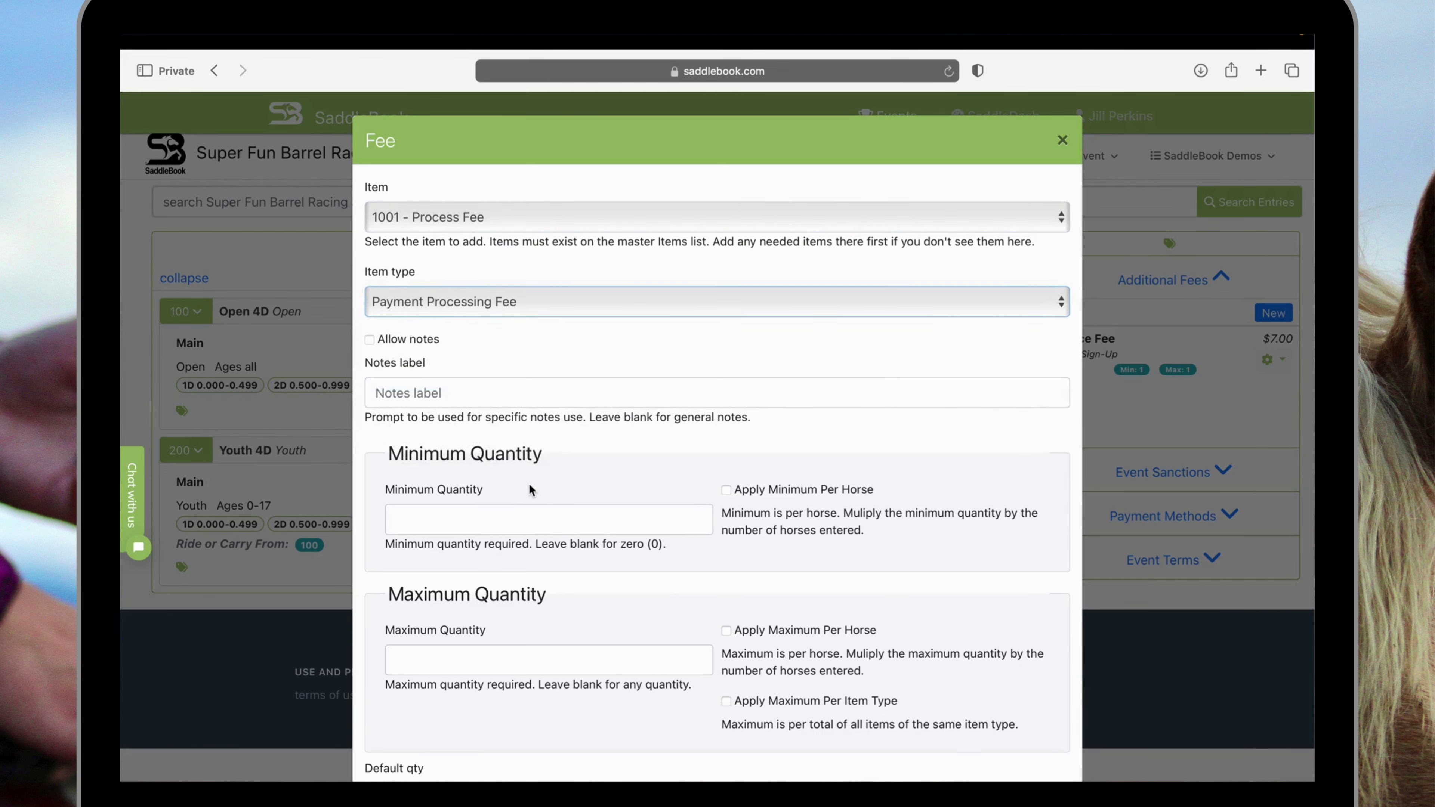
Set the Process Fee's minimum and maximum quantity to 3 and create the event item.
scroll(530, 483, "down", 3)
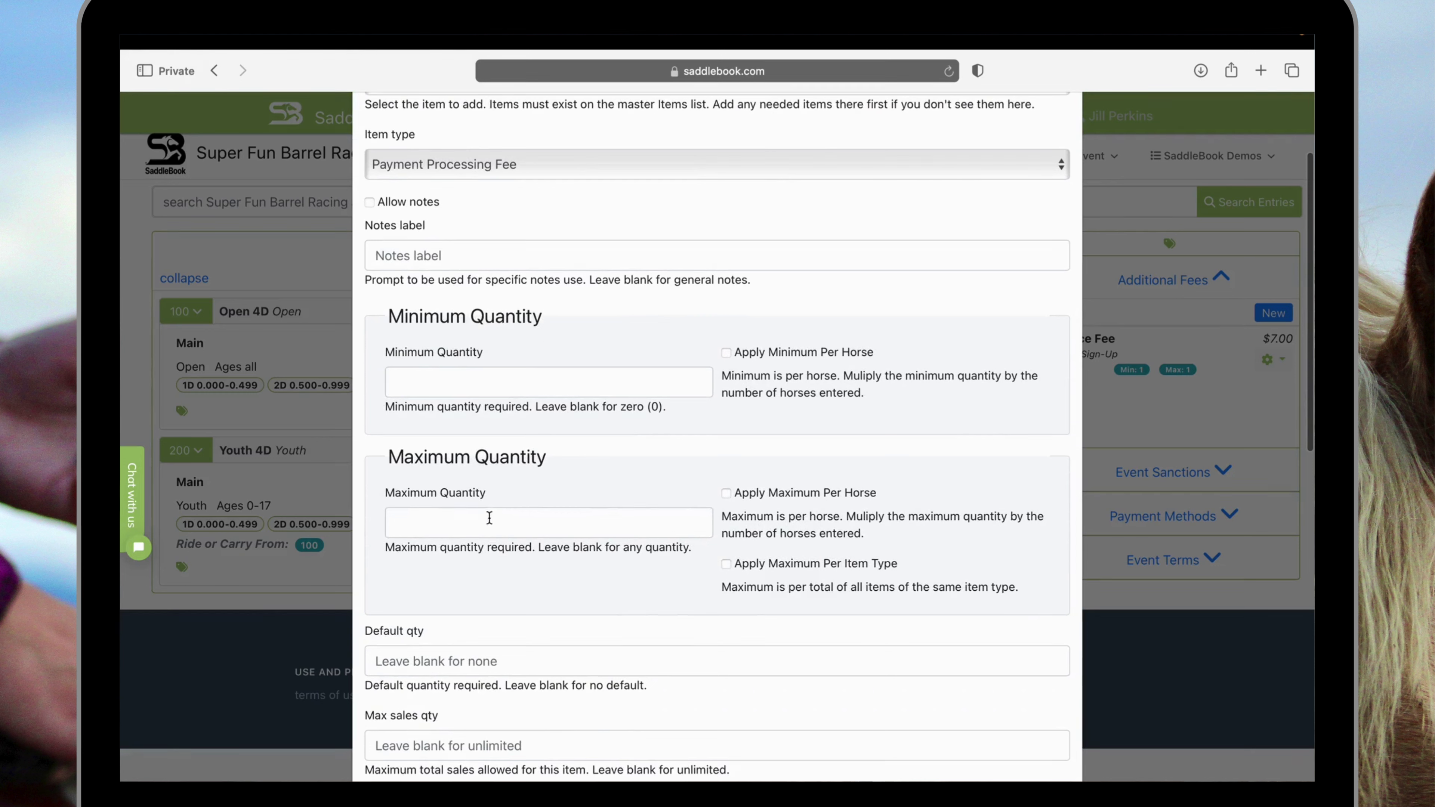
left_click(413, 383)
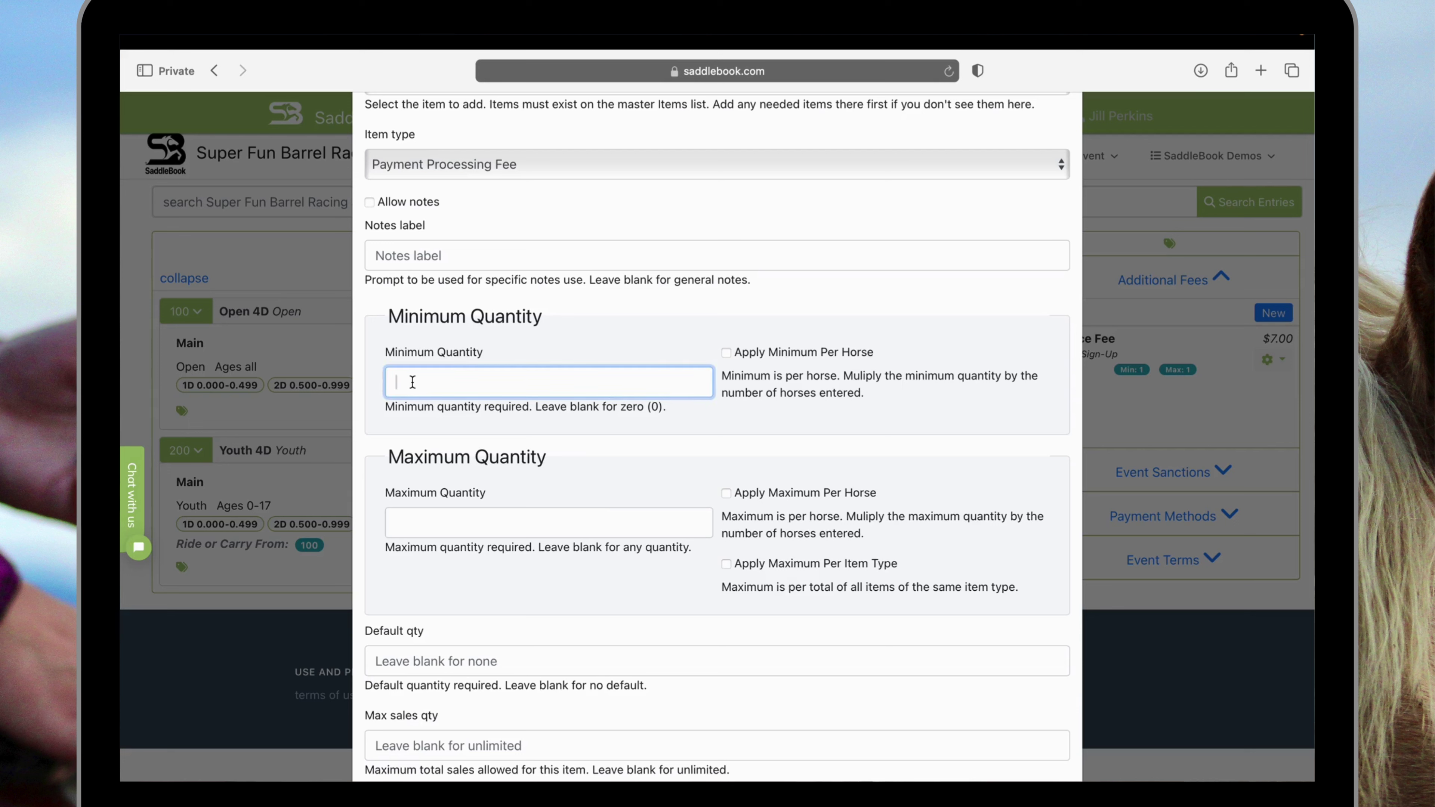
type("3")
left_click(416, 520)
type("3")
left_click(460, 432)
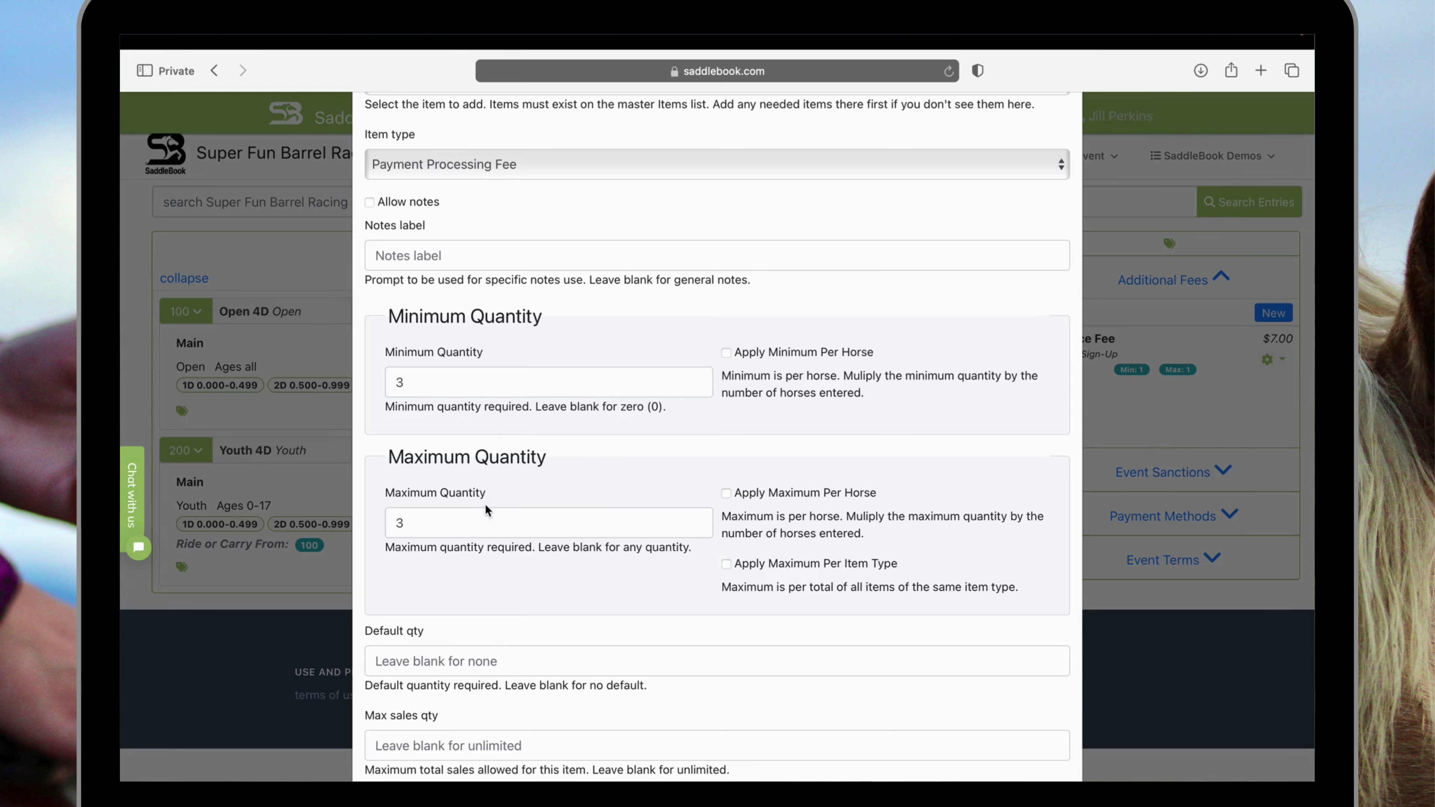
scroll(485, 504, "down", 10)
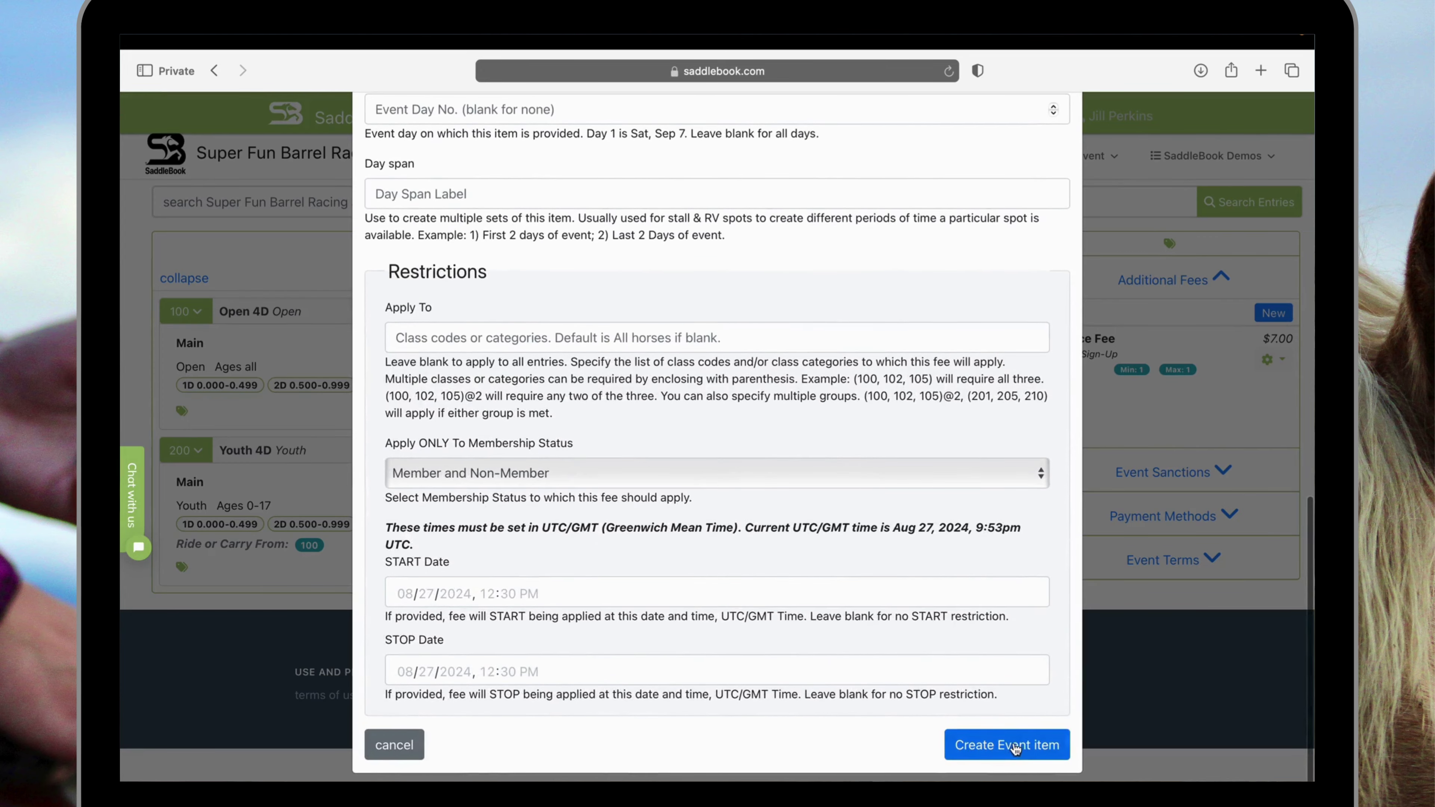
left_click(1015, 748)
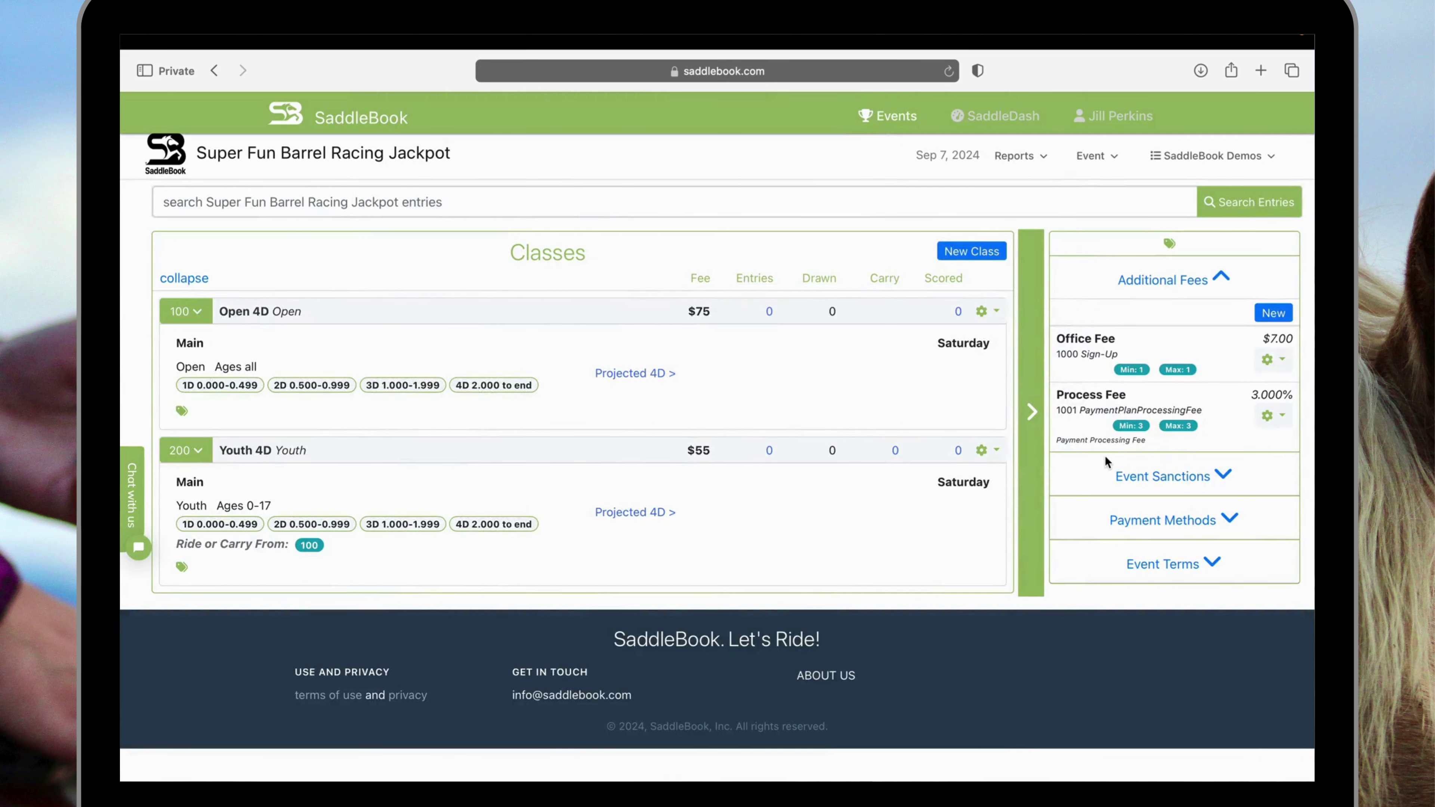
Start a new payment method for the event titled "Credit/Debit Card" with the description "All major cards are accepted".
left_click(1155, 521)
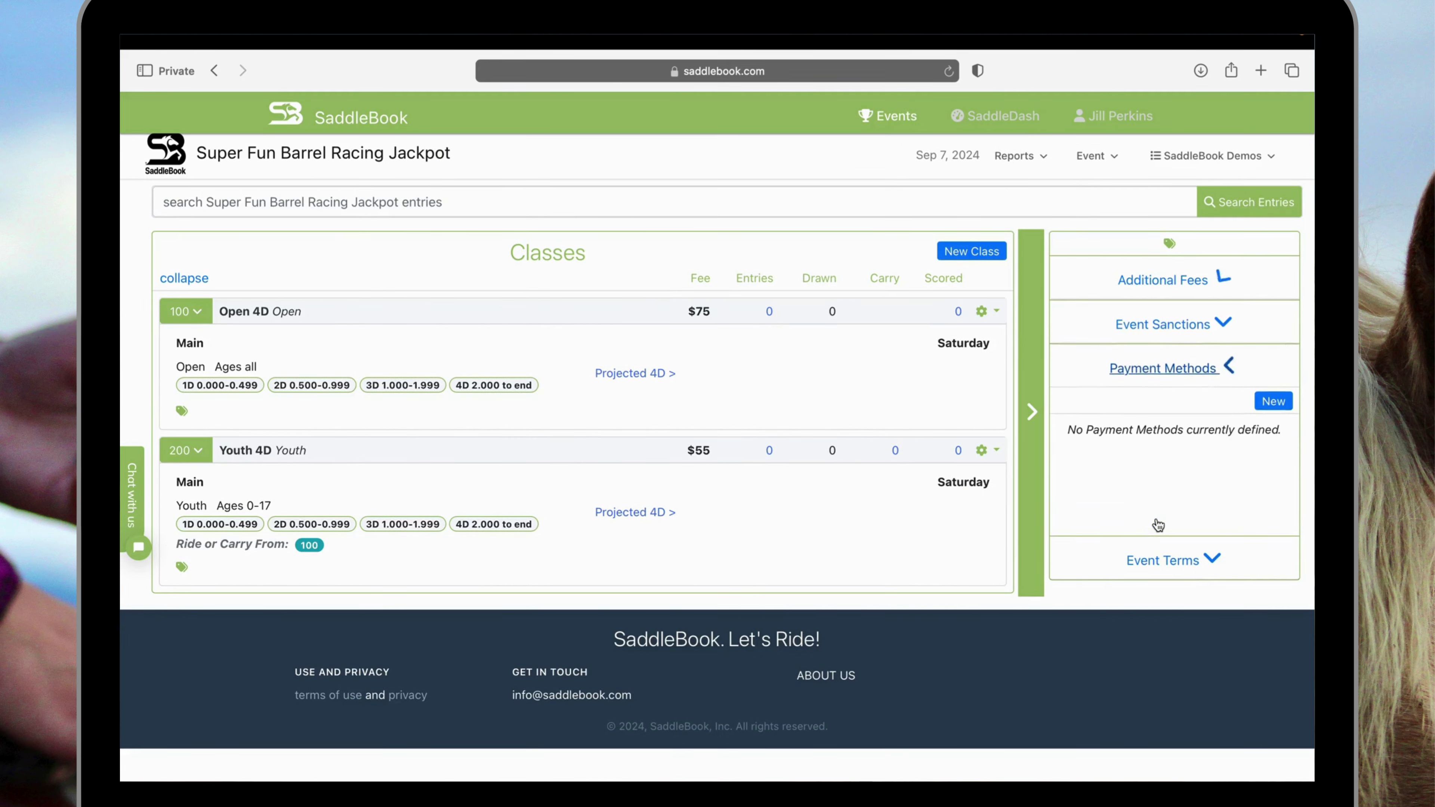
left_click(1273, 401)
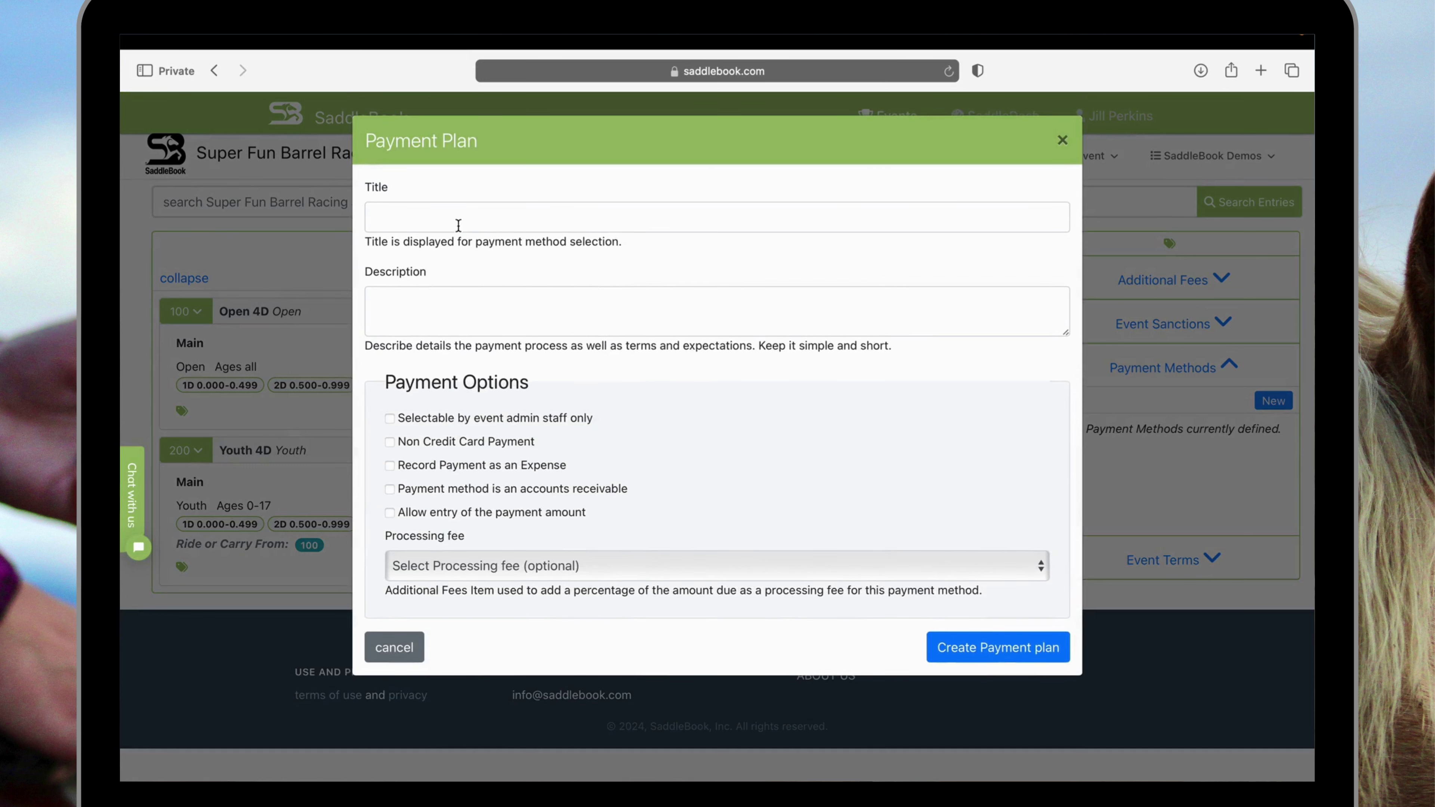
left_click(458, 226)
type("Credit")
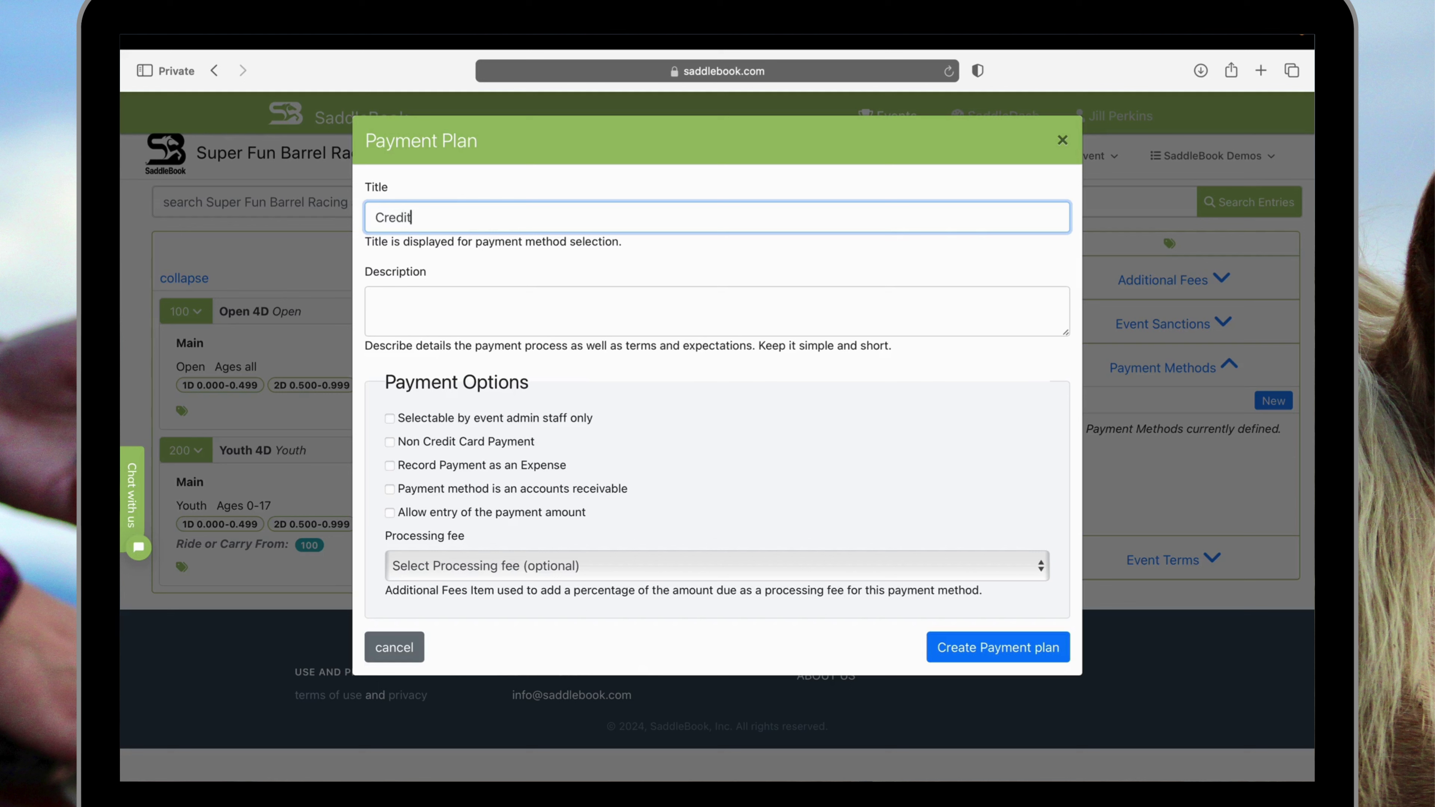
type("/Debit Card")
left_click(440, 300)
type("All major ")
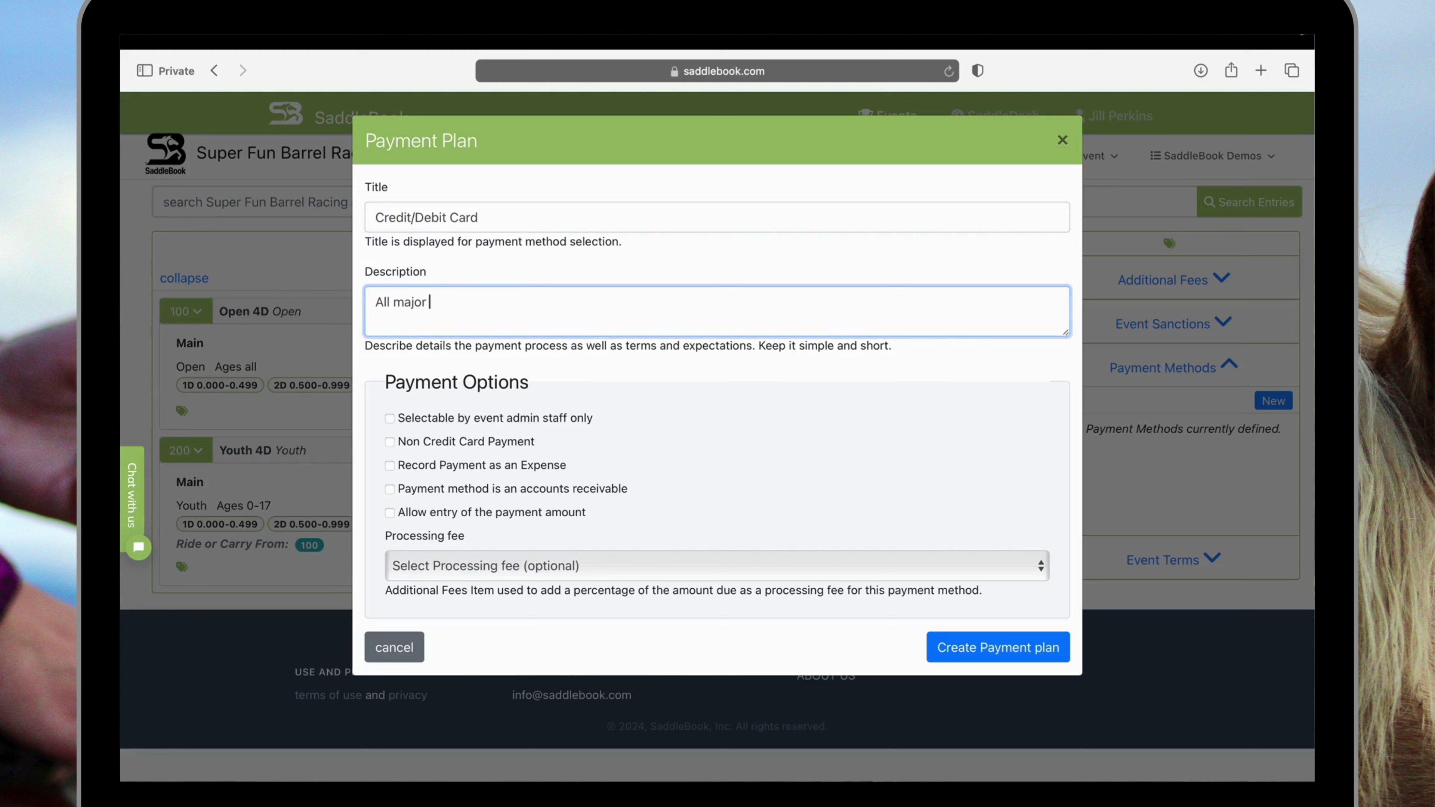
type("cards are accepted")
left_click(566, 390)
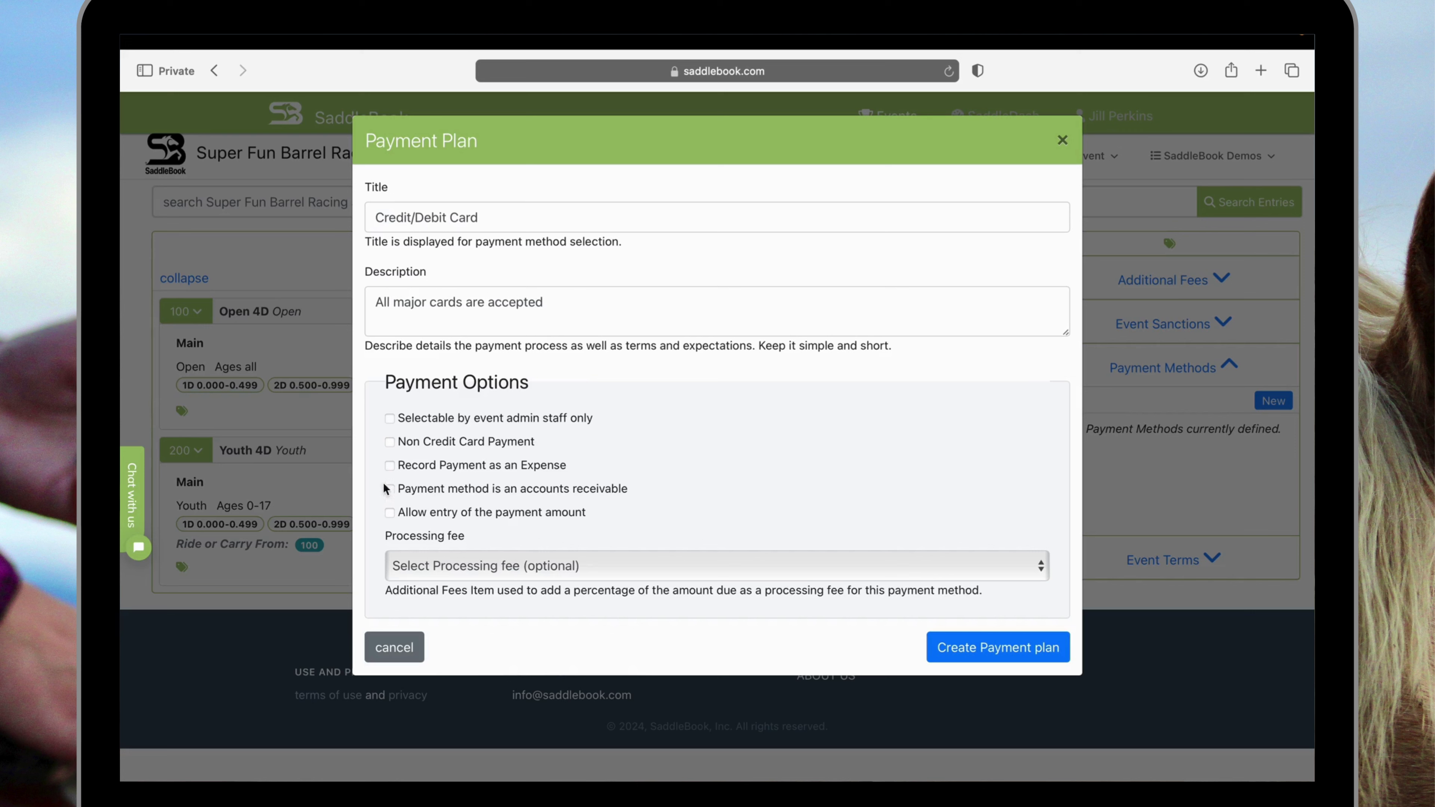
Assign Process Fee as the card payment method's processing fee and create the payment plan.
left_click(463, 557)
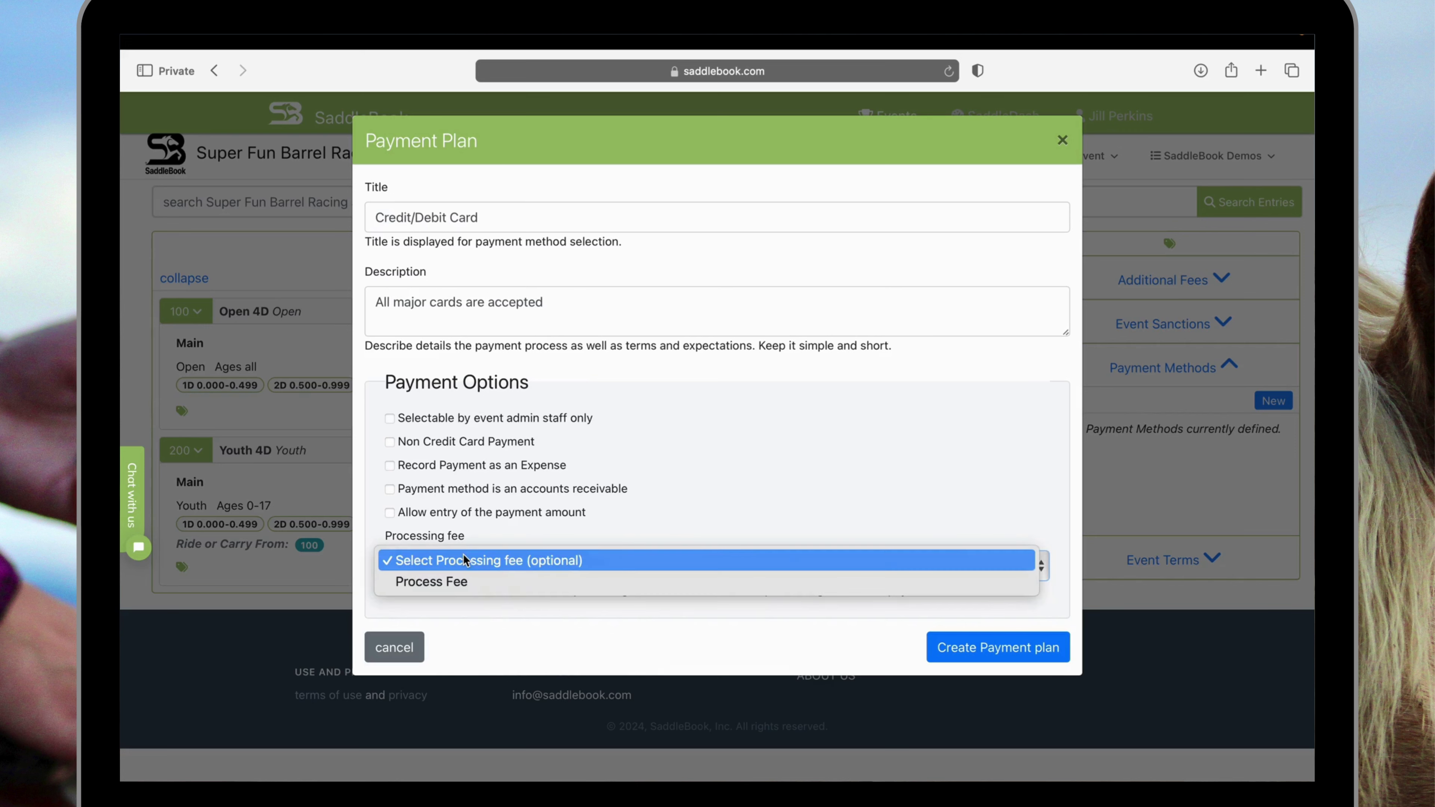
left_click(461, 581)
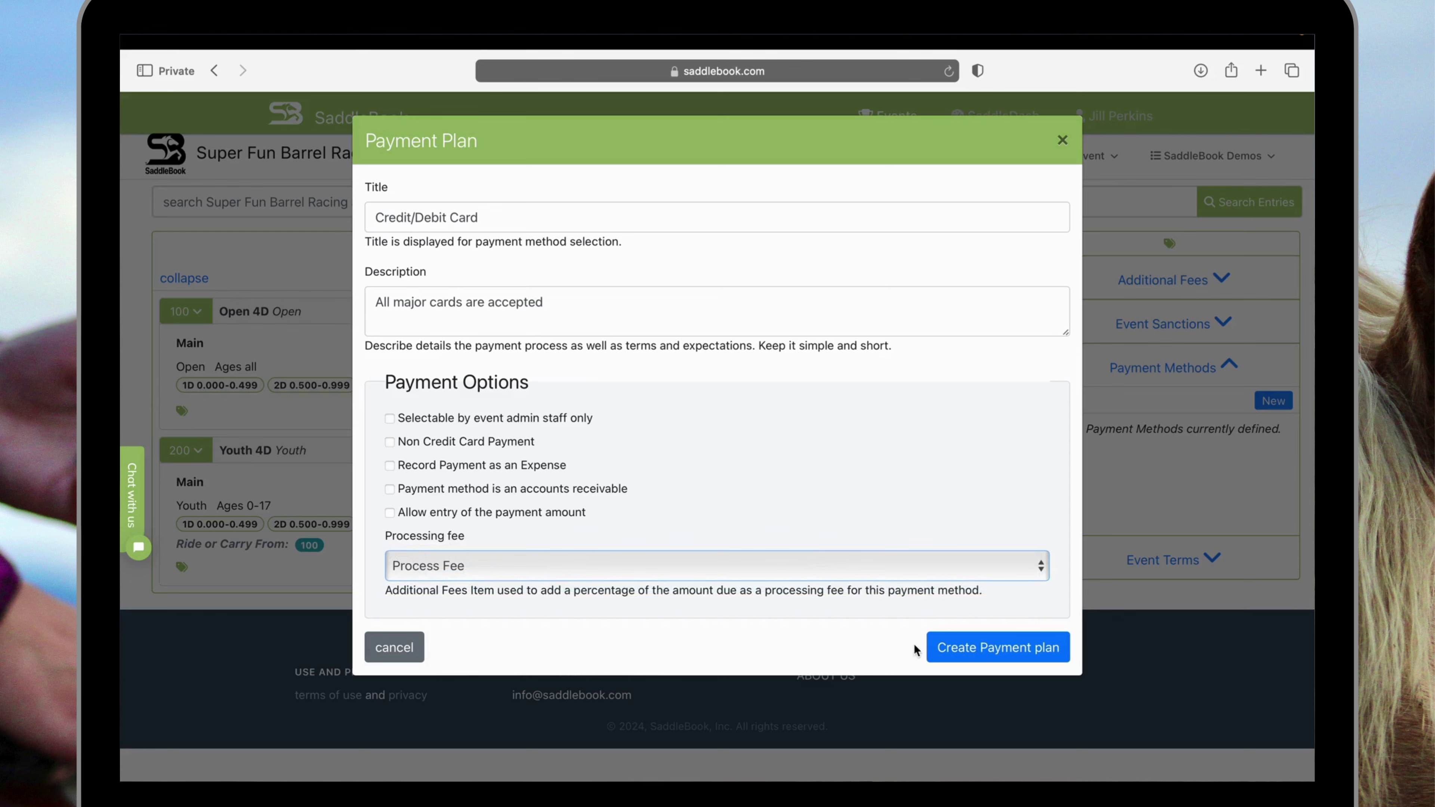
left_click(965, 645)
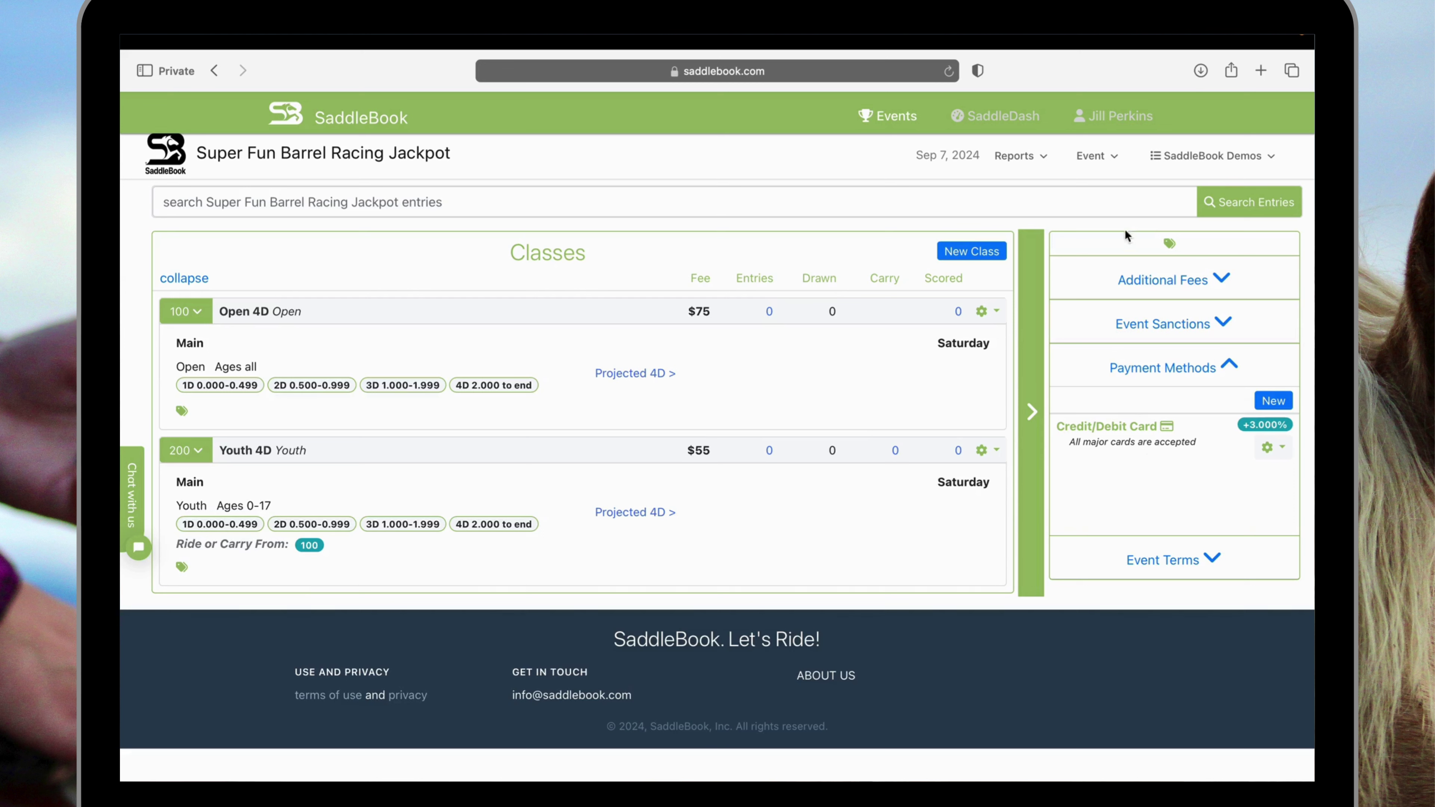
Open the event profile and enter the event description "Come join our fun barrel race!".
left_click(1102, 163)
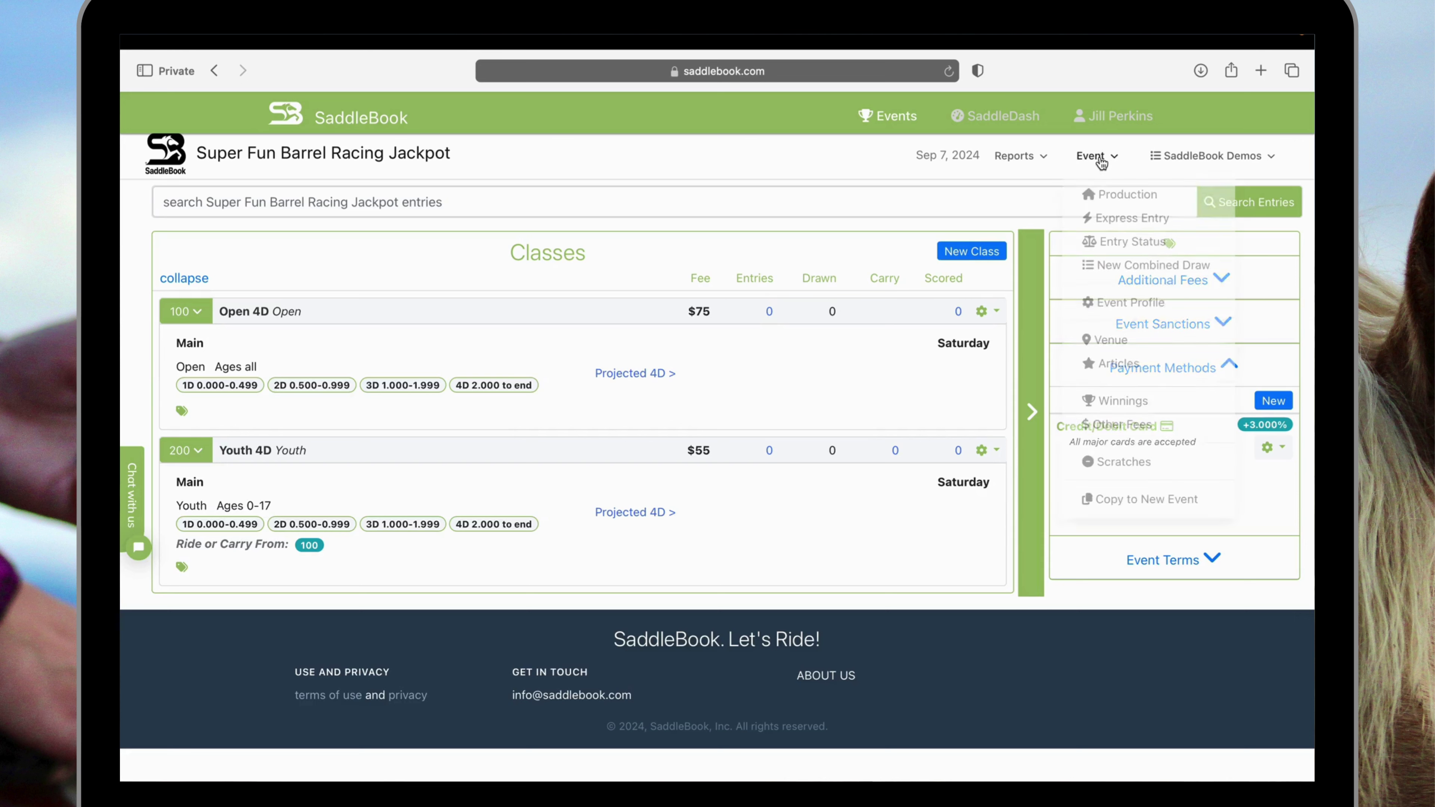
left_click(1113, 307)
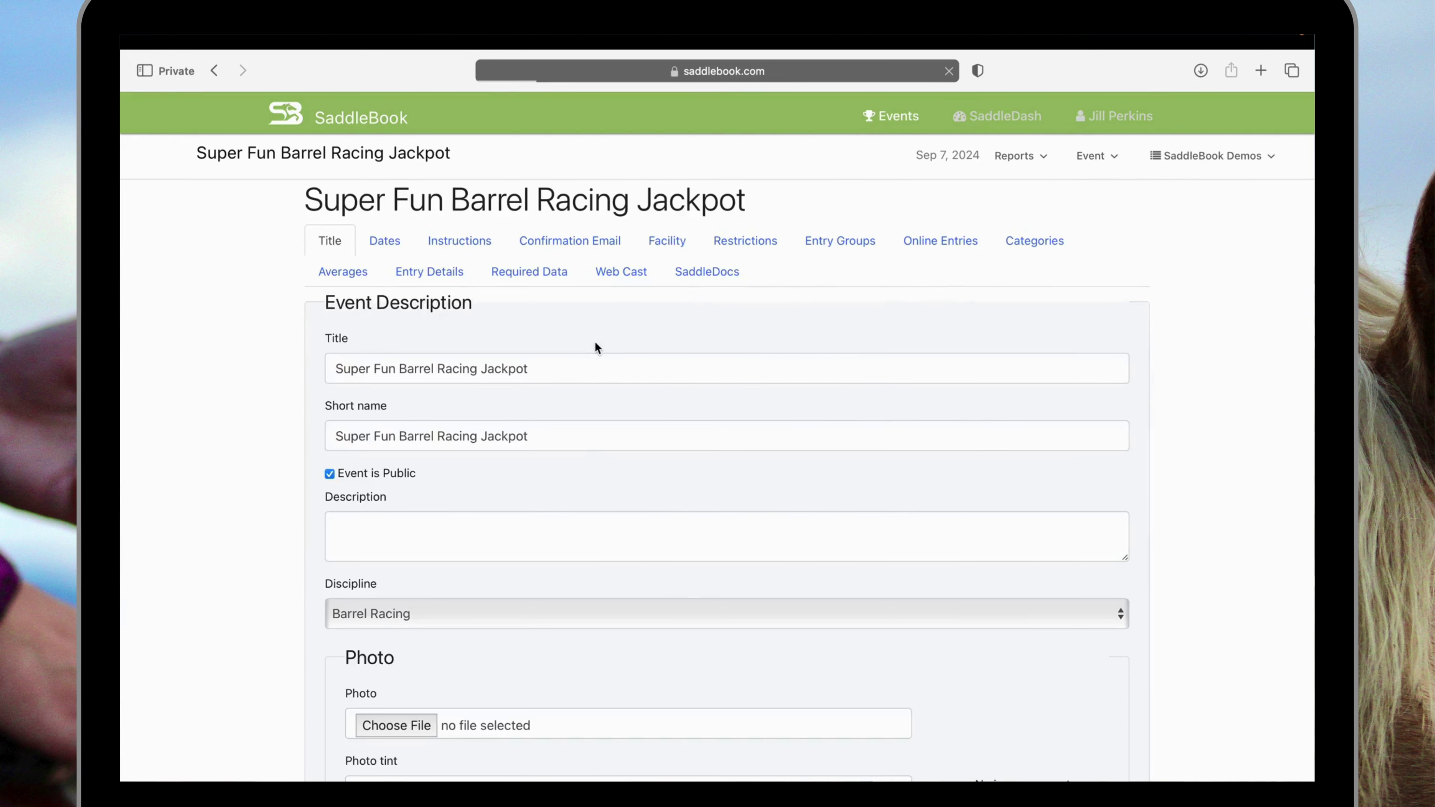
scroll(594, 341, "down", 3)
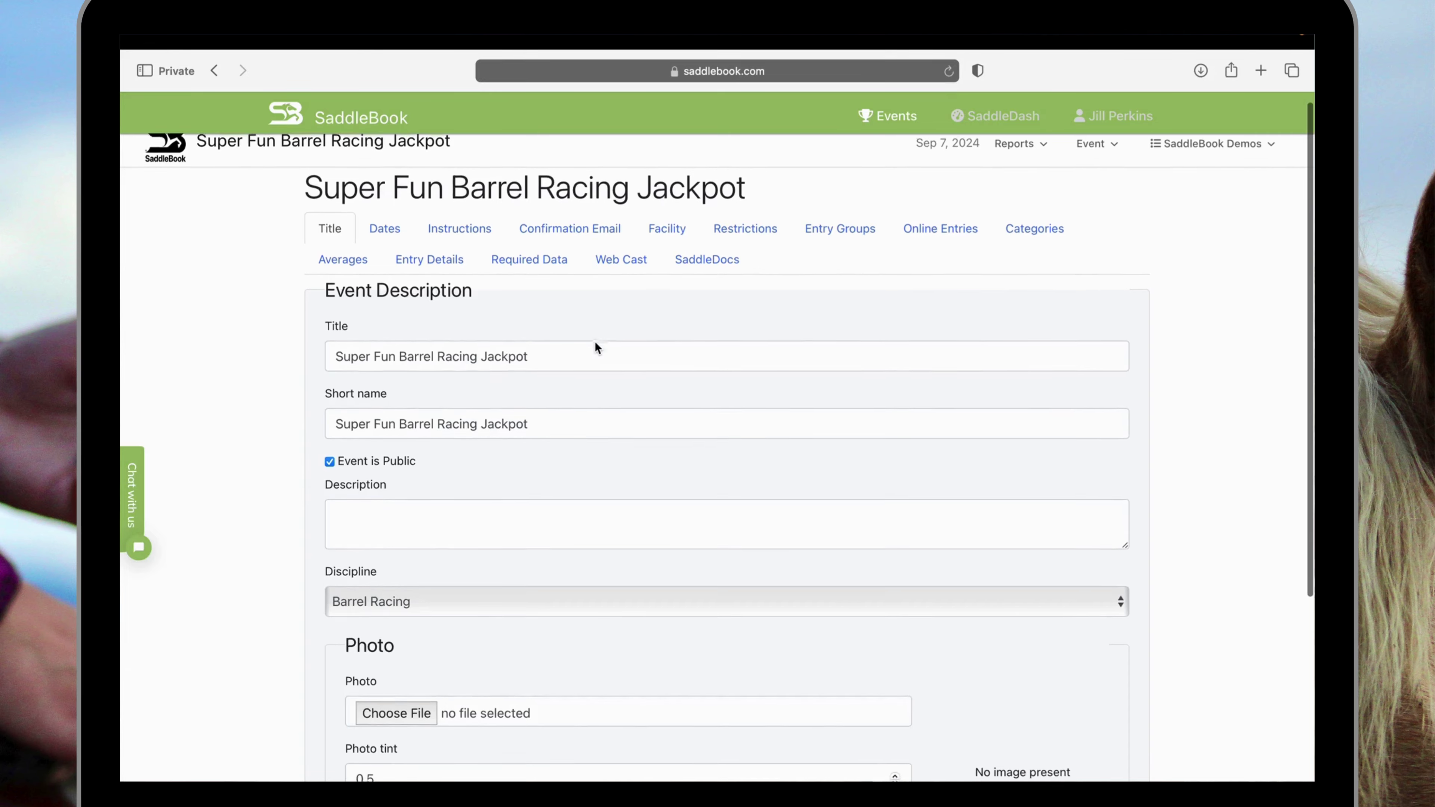
scroll(595, 341, "up", 2)
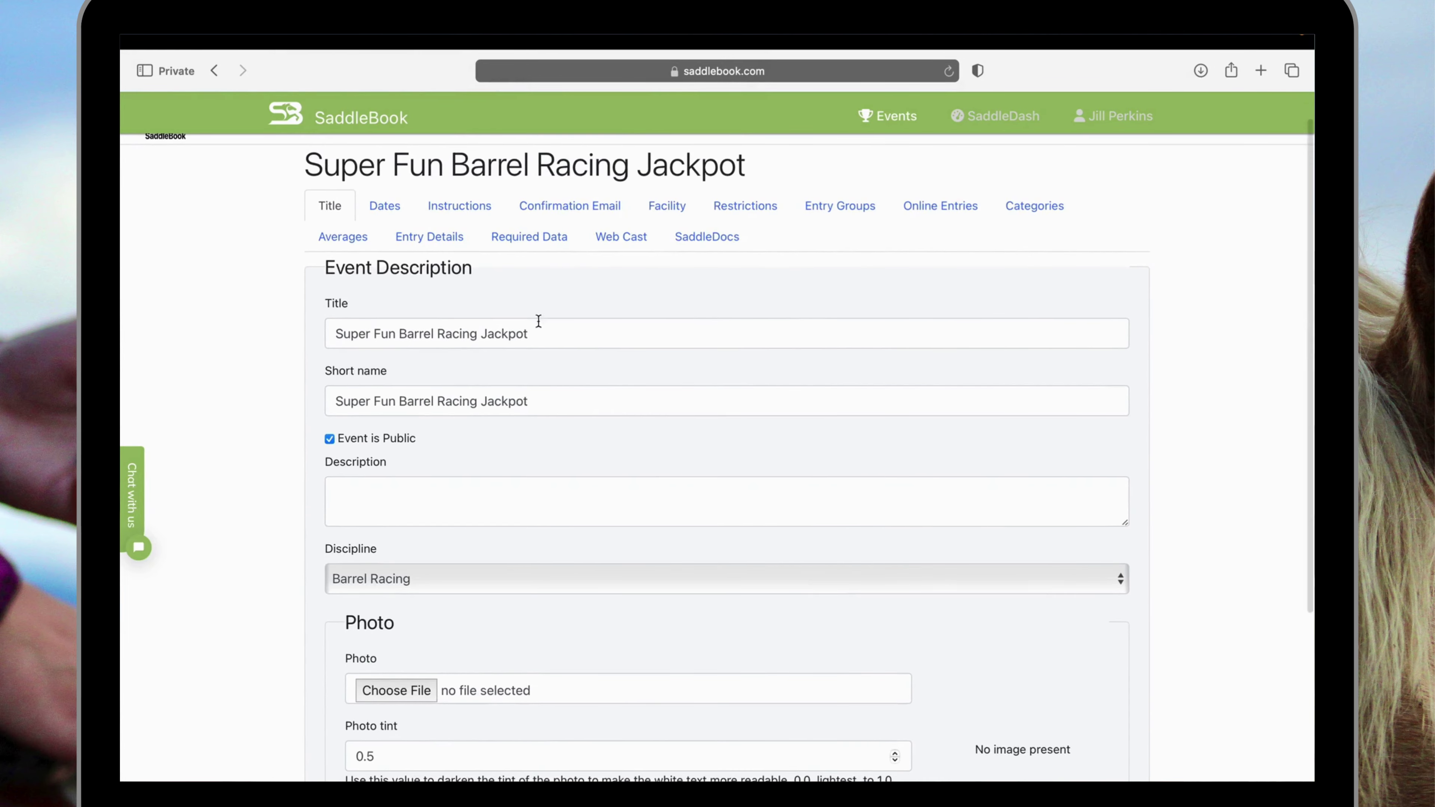
scroll(558, 426, "down", 2)
scroll(558, 426, "down", 2)
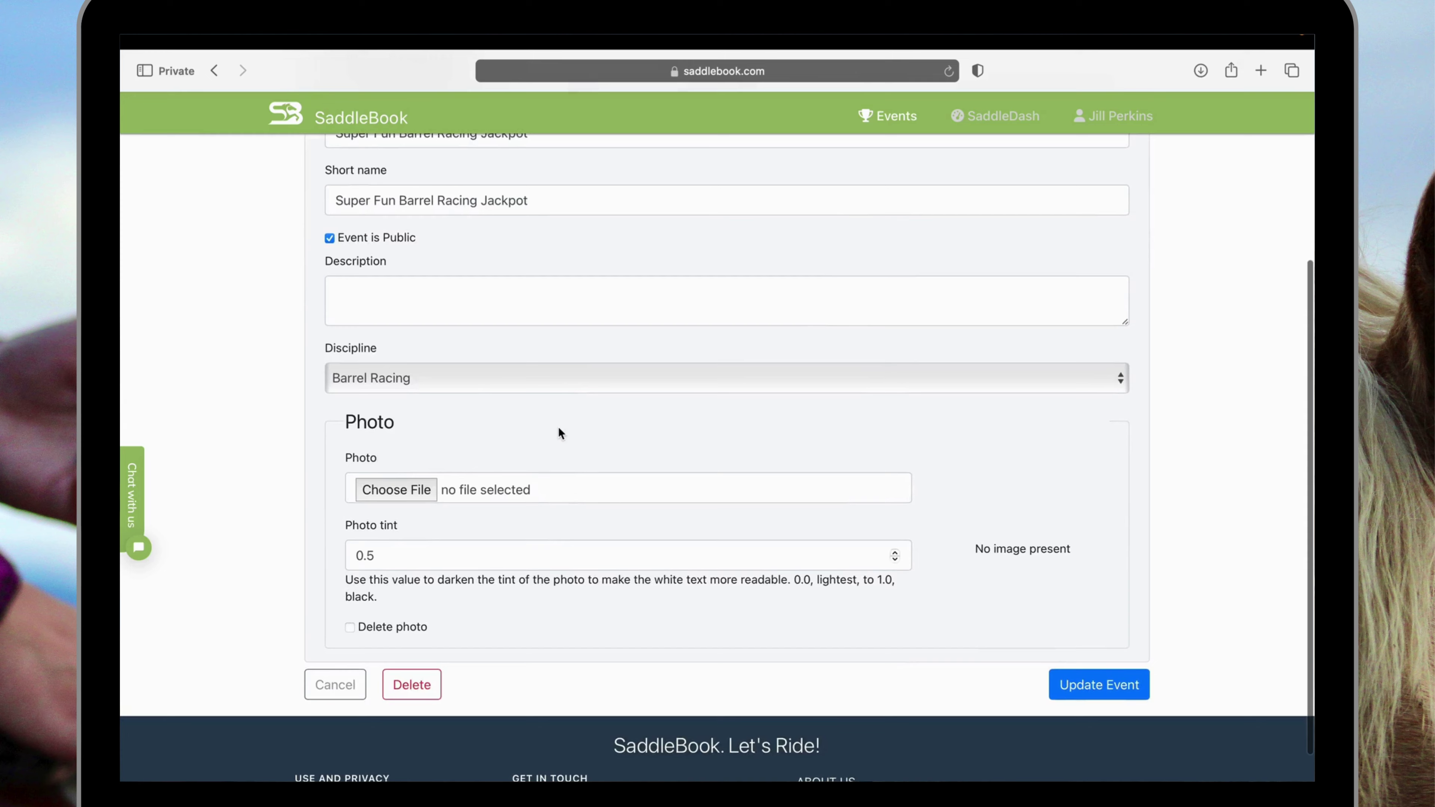
scroll(558, 426, "up", 3)
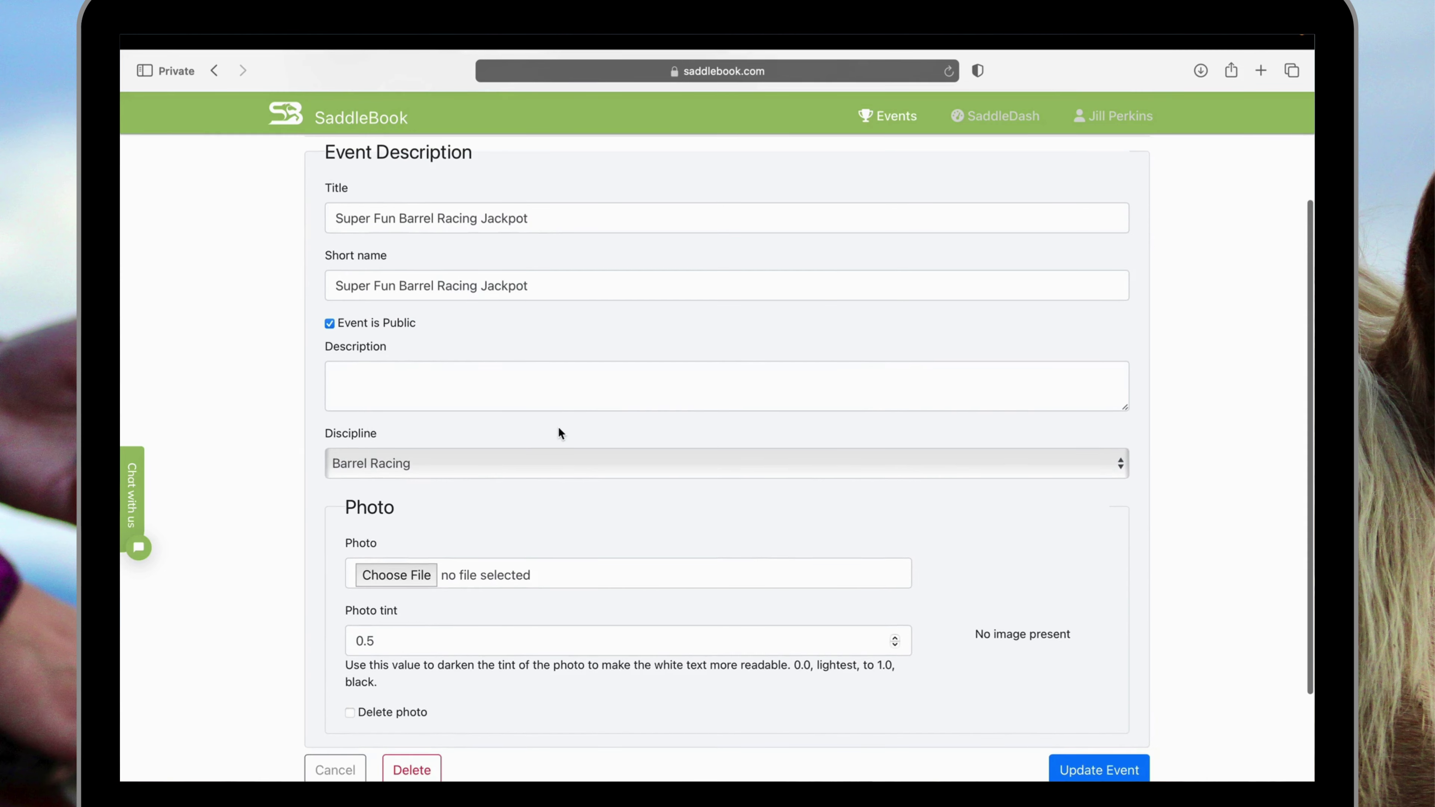
left_click(398, 388)
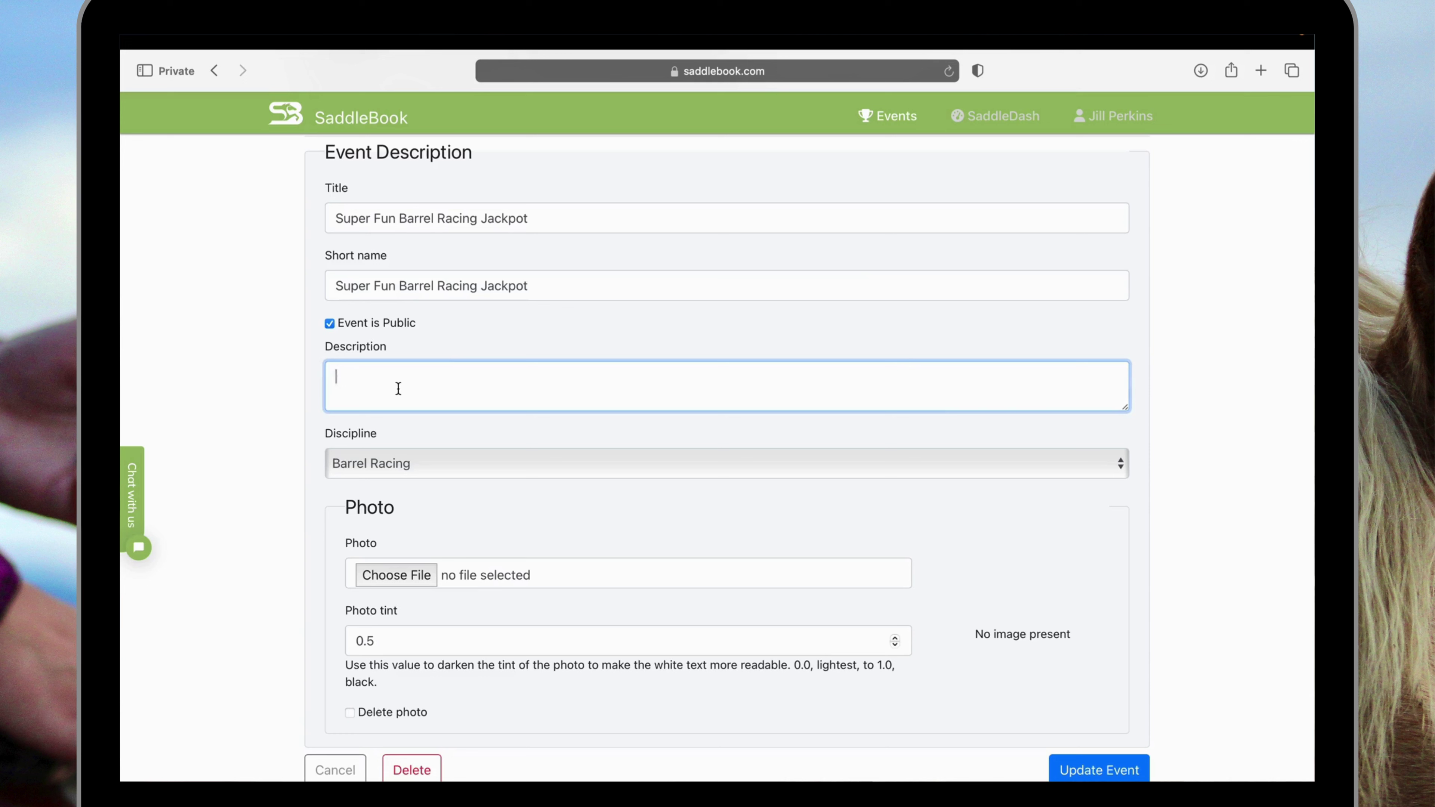
type("Come")
type("join our fun barrel race!")
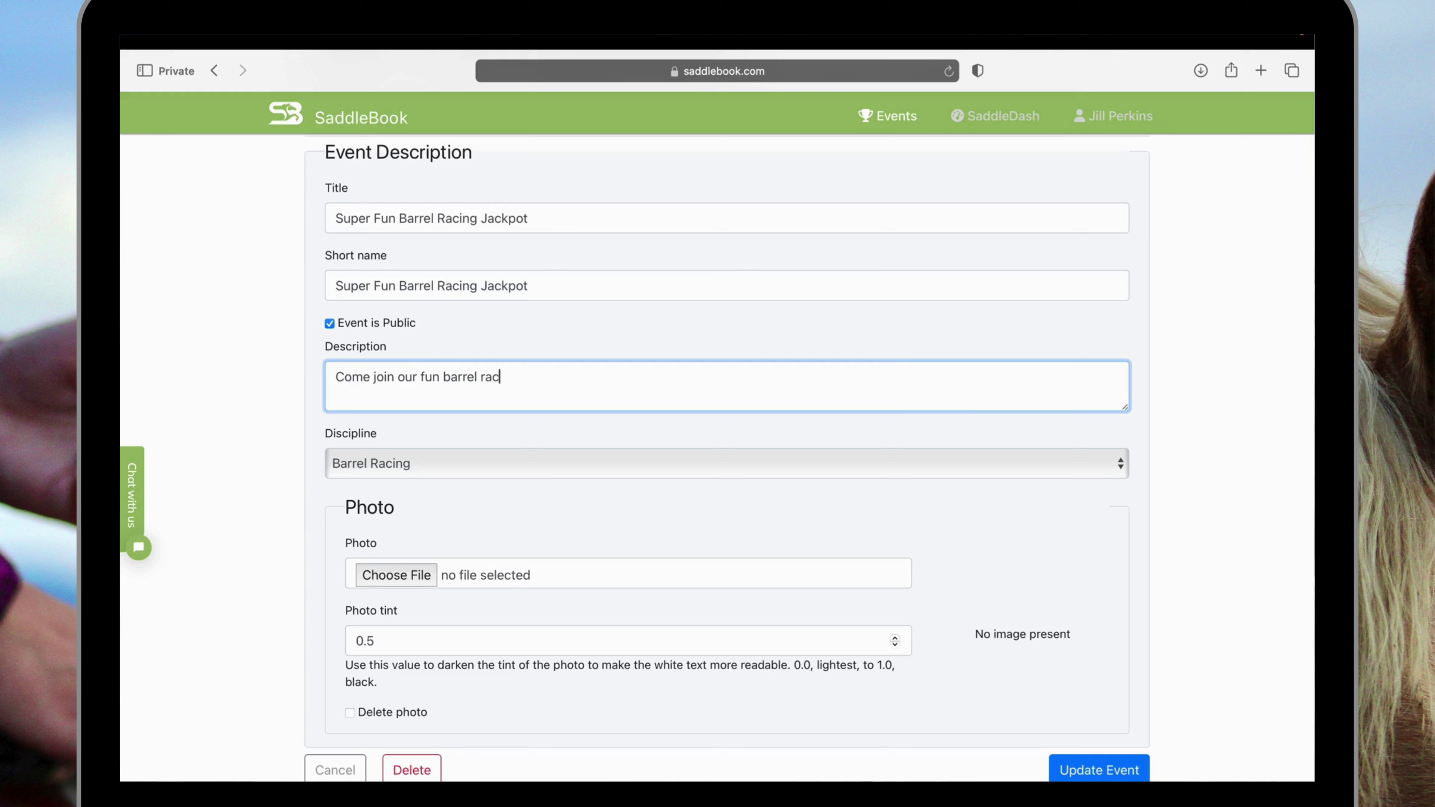
left_click(419, 494)
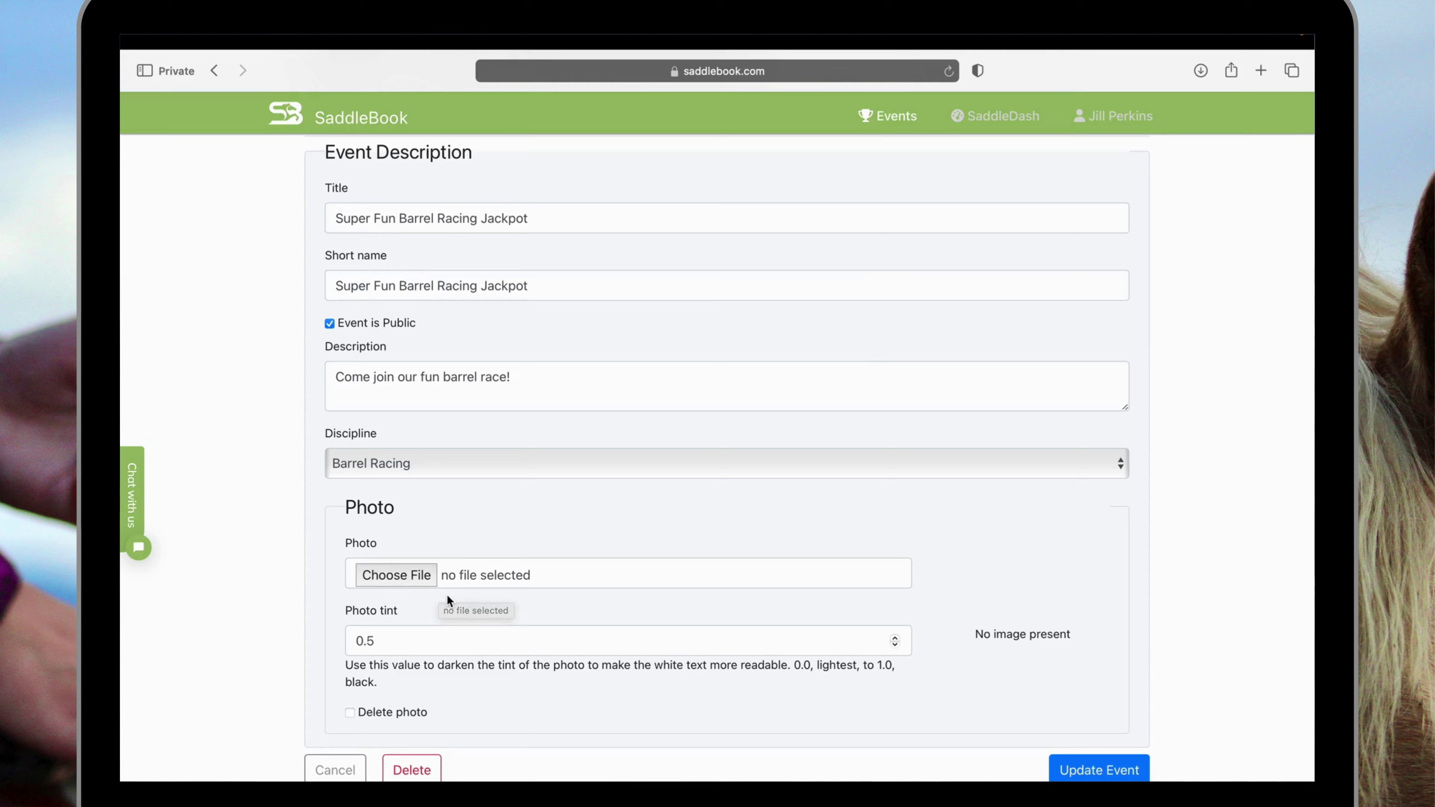
Review the event's title and photo settings and its announce, entry, event and deadline dates.
scroll(446, 595, "up", 2)
scroll(446, 599, "up", 3)
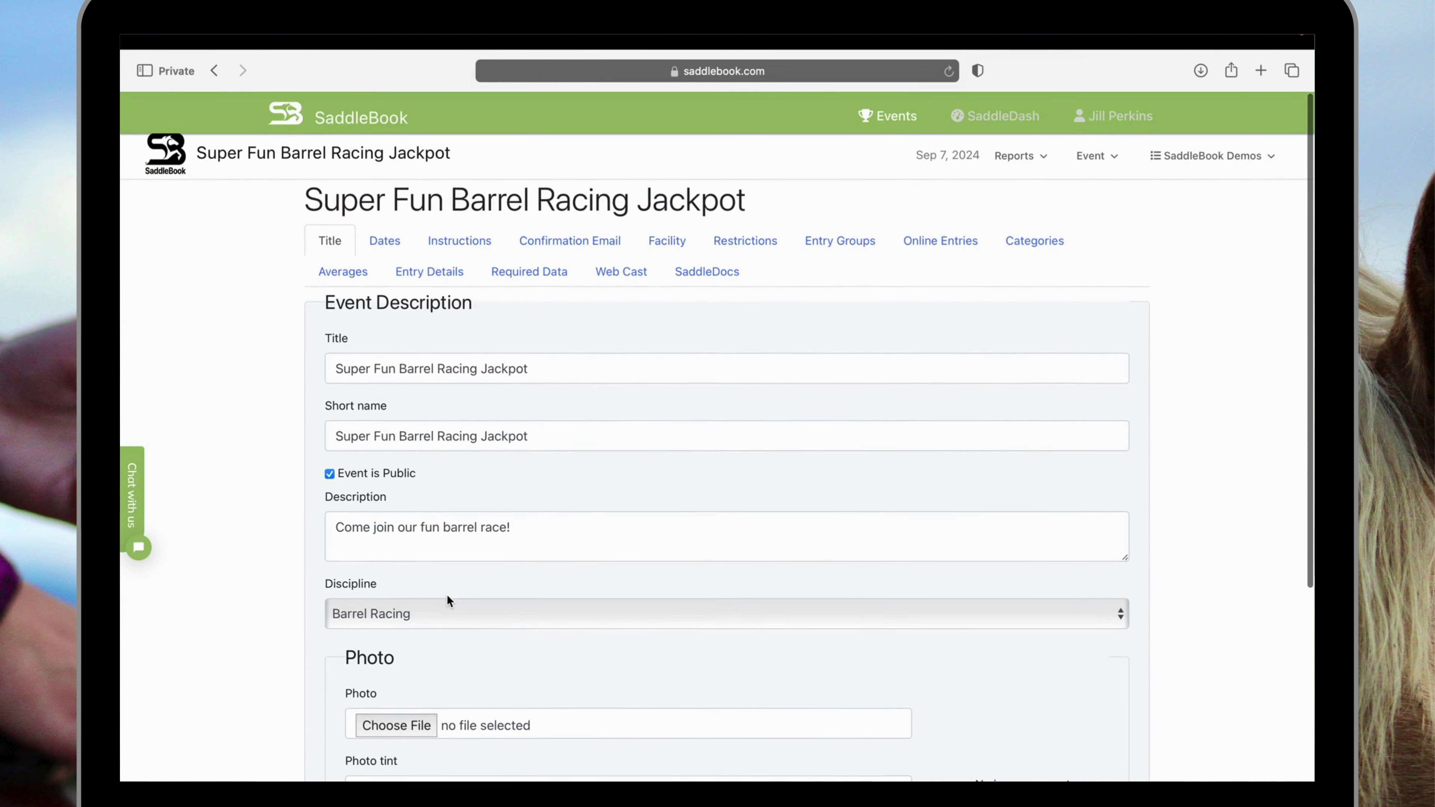
scroll(407, 721, "down", 3)
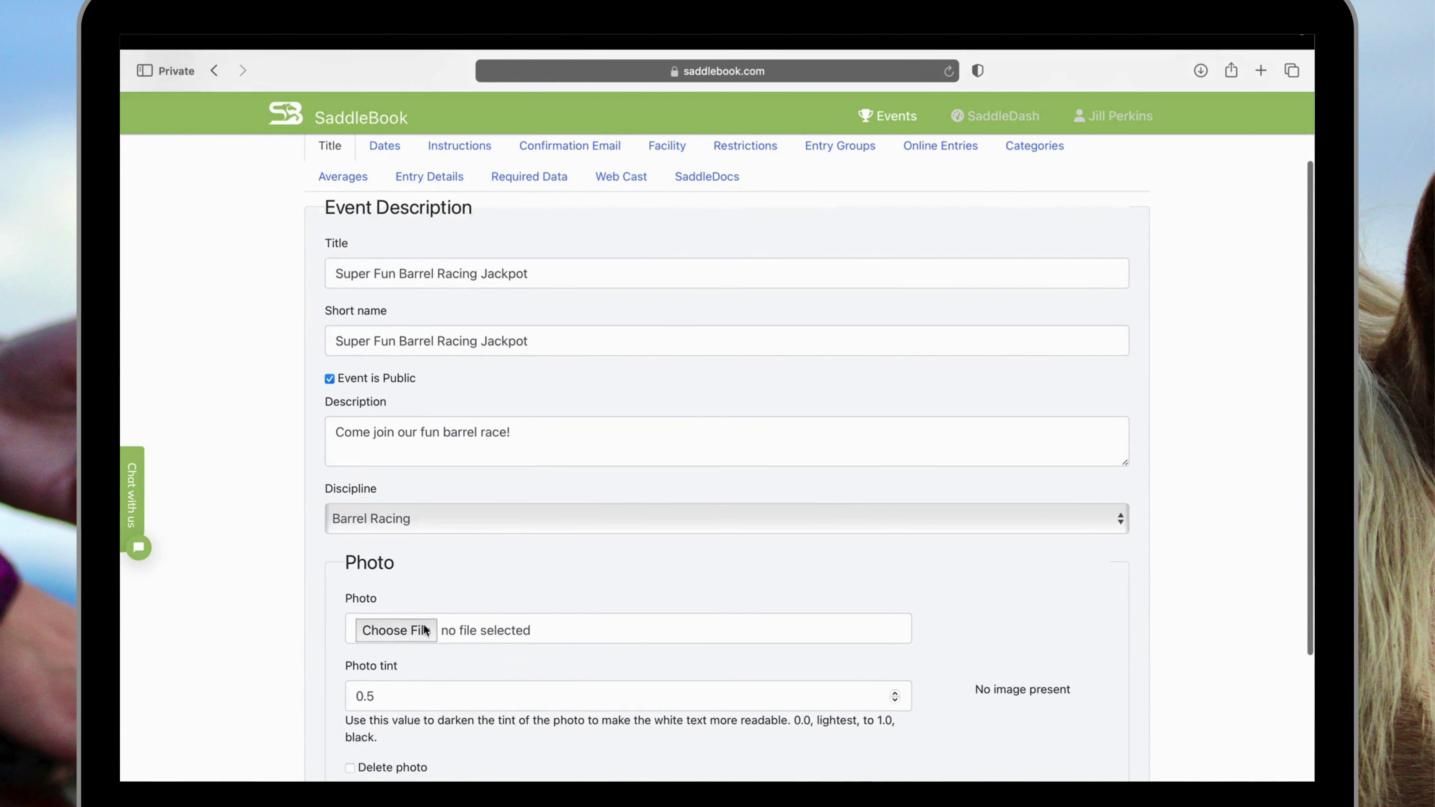
scroll(465, 667, "up", 3)
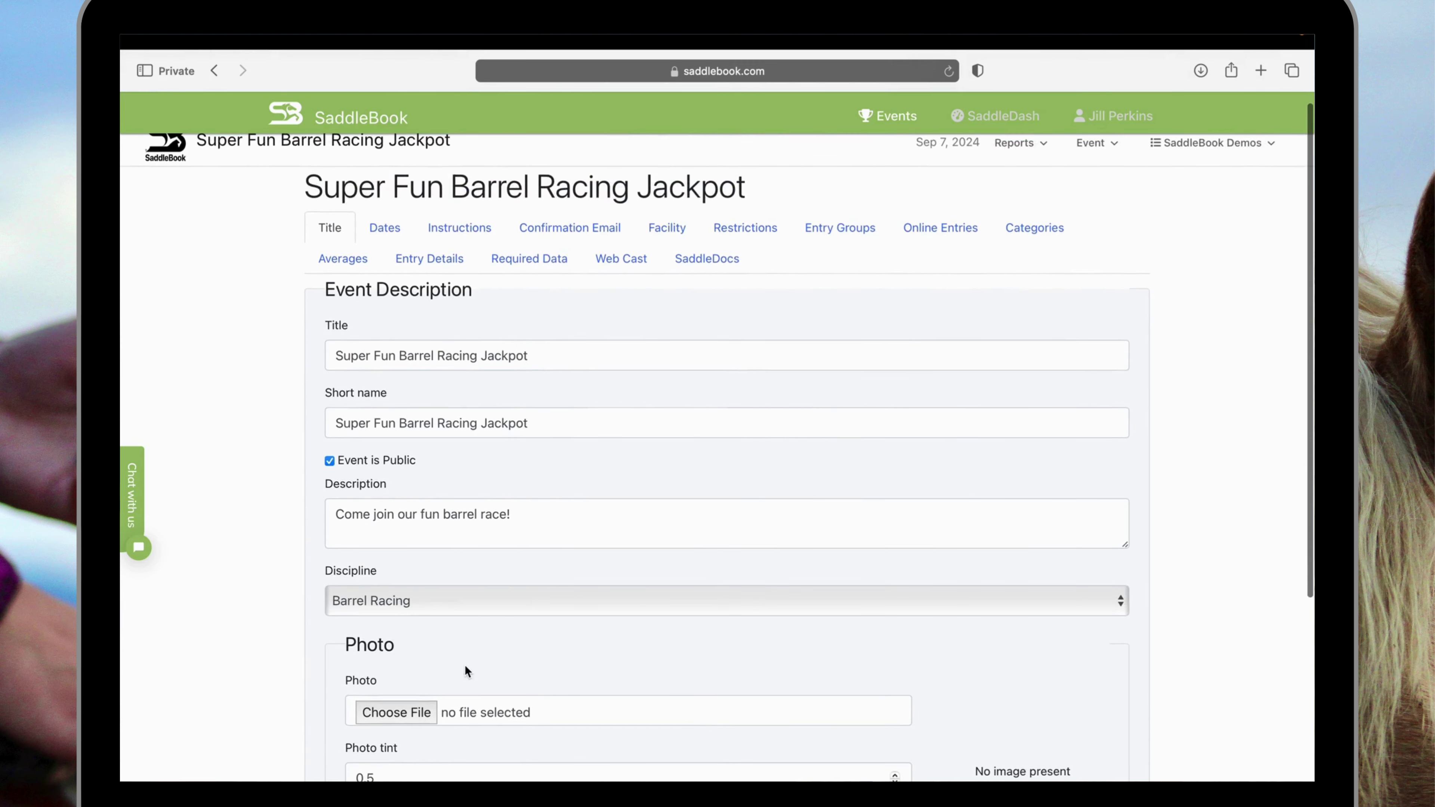
scroll(465, 665, "up", 1)
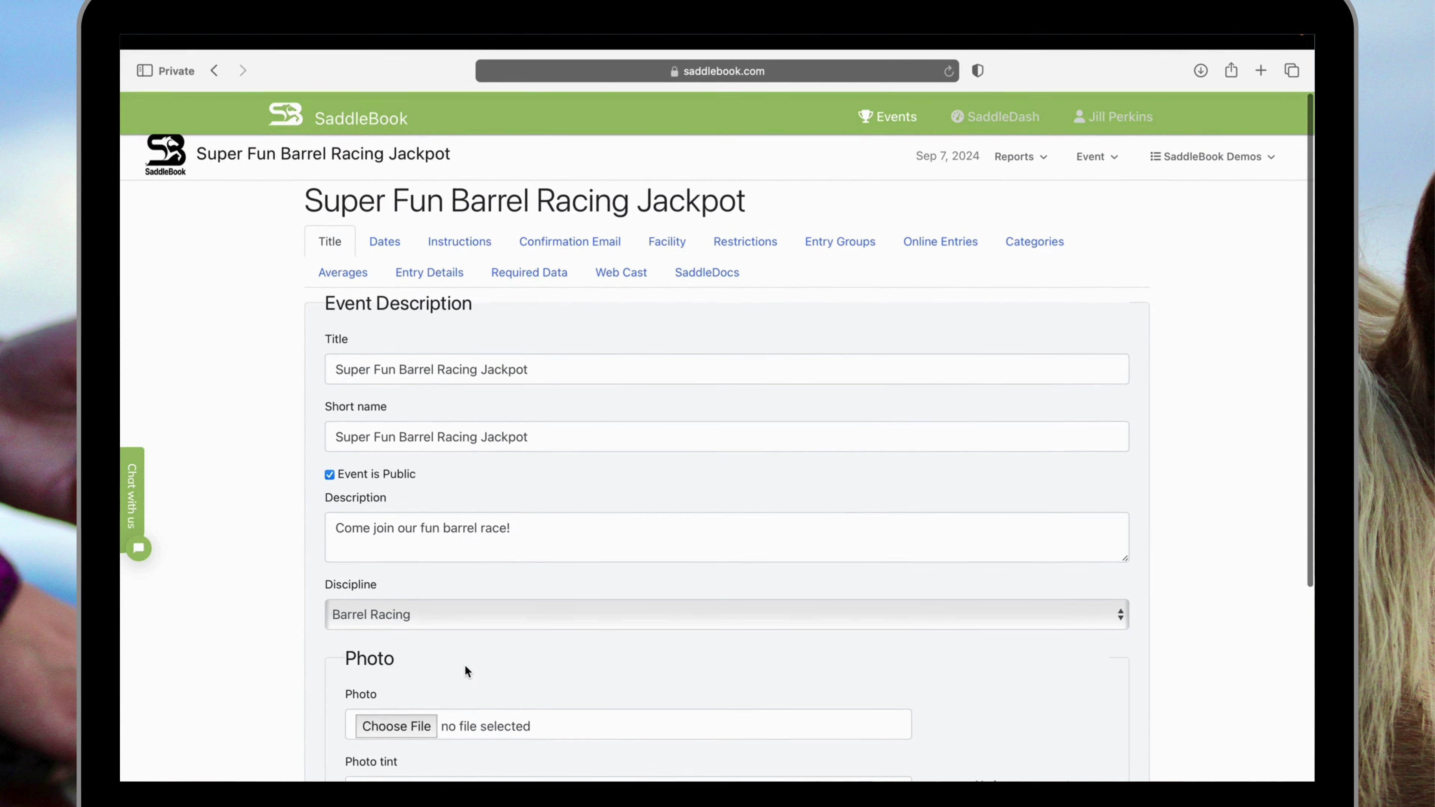
left_click(391, 244)
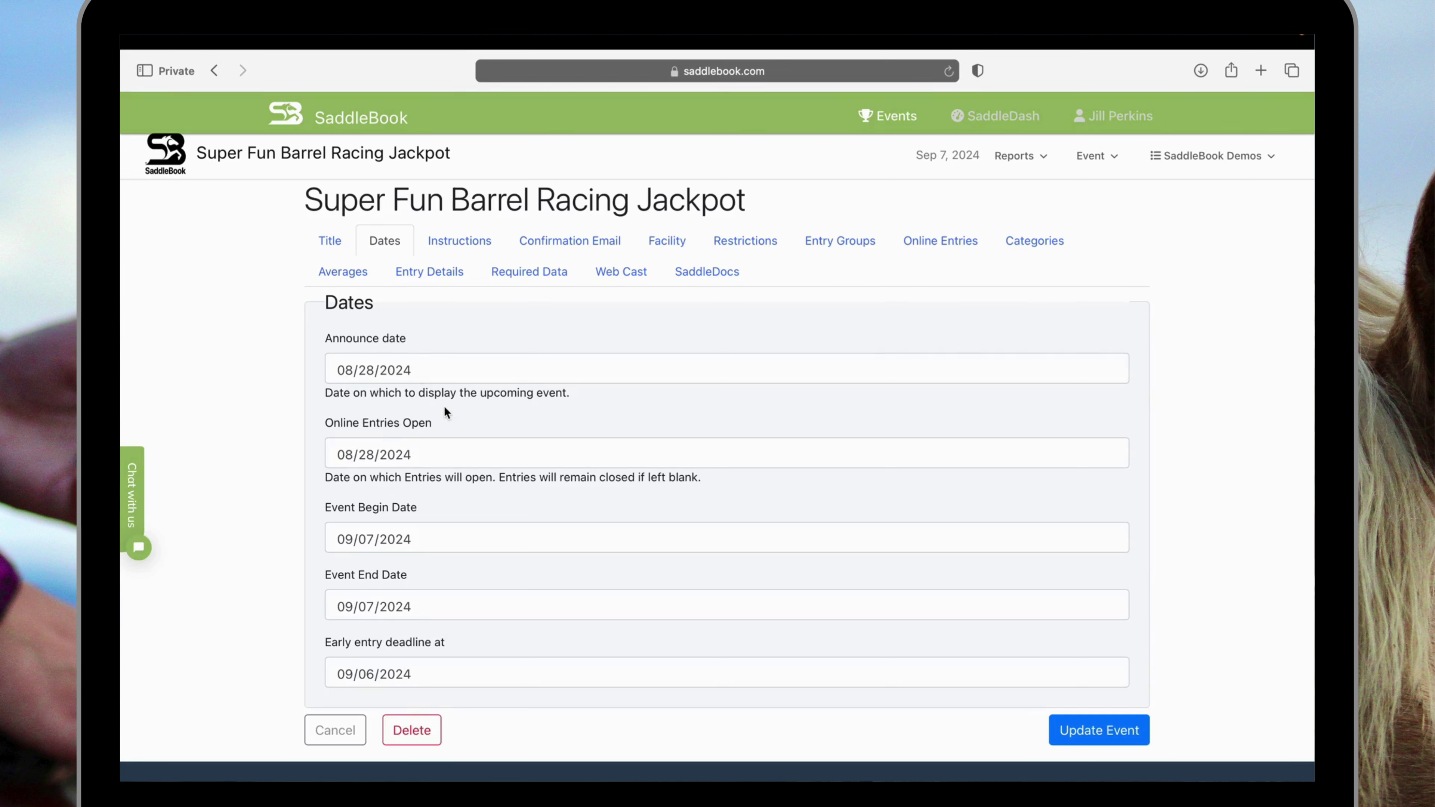
Set the entry confirmation email body to "Thank you for entering, we will see you at the race!".
left_click(587, 247)
left_click(515, 373)
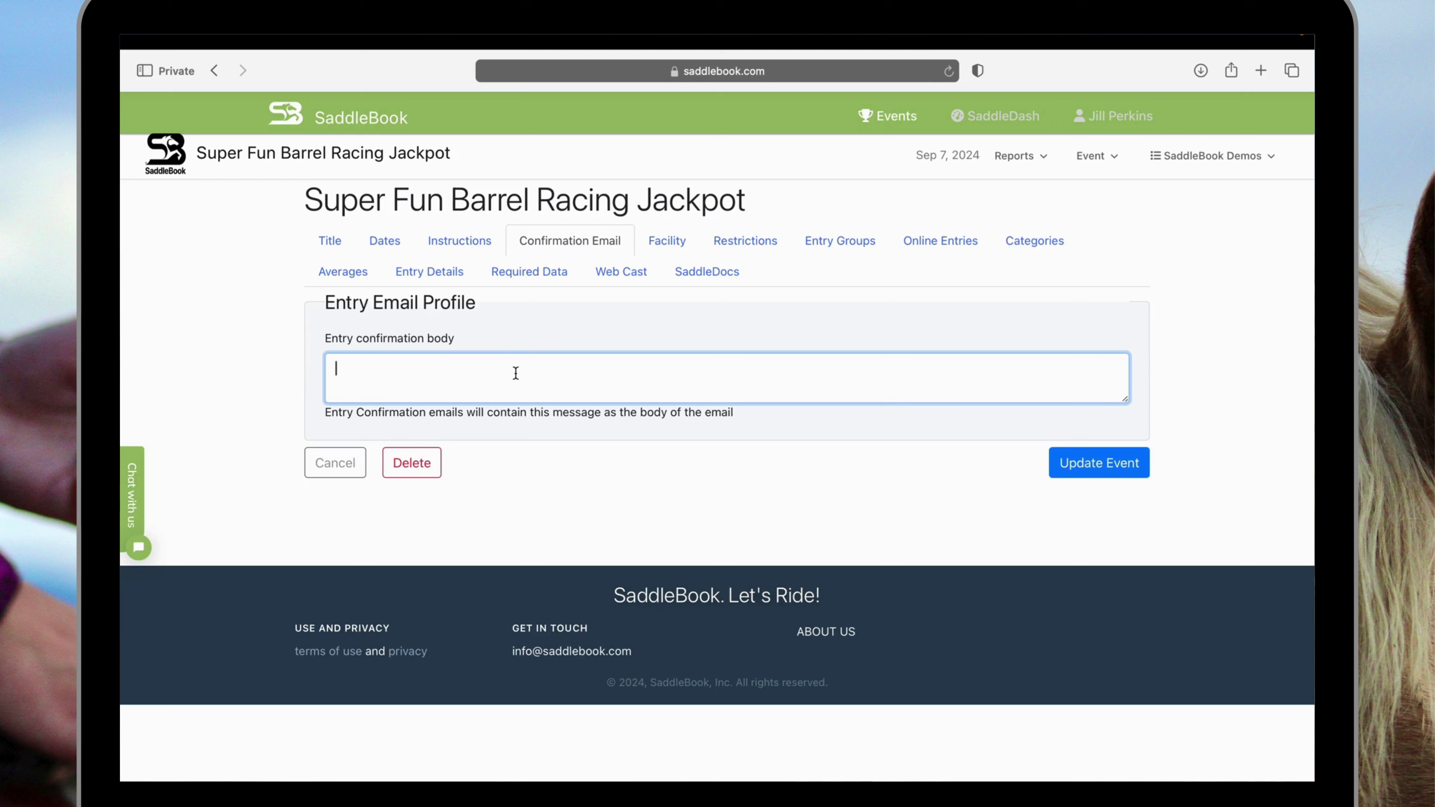
type("Thank you for entering, we will ")
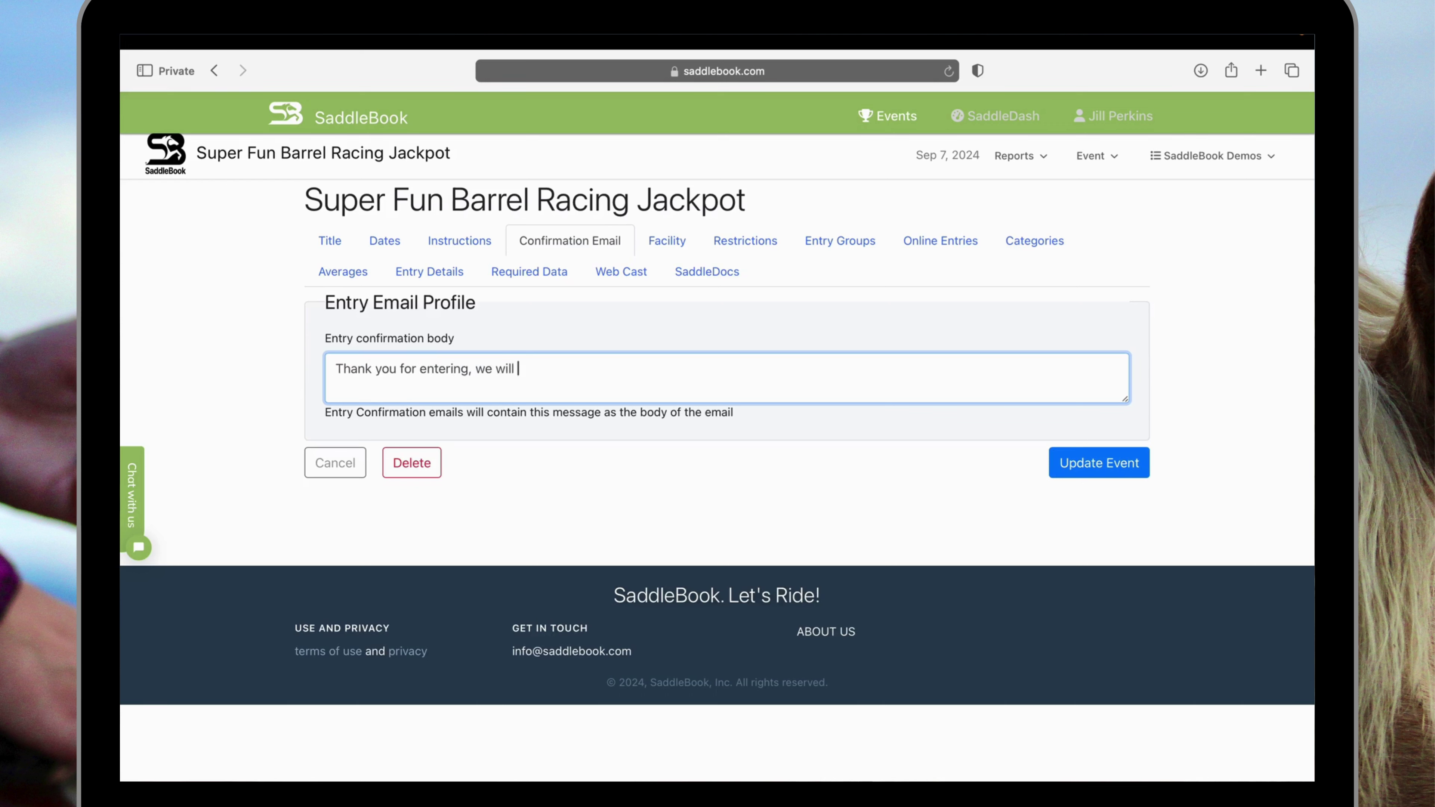
type("see you at the race!")
left_click(594, 318)
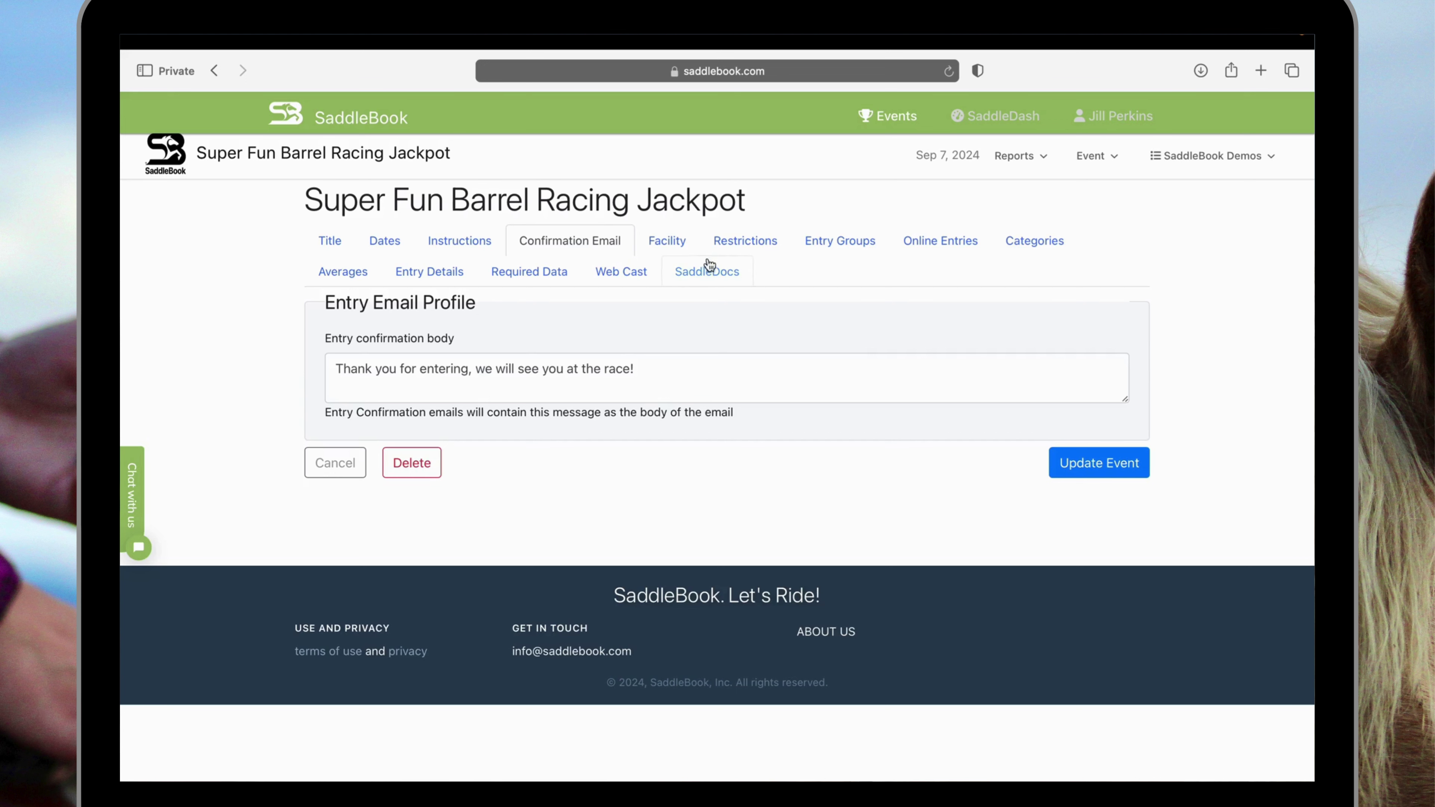
In the event restrictions, allow competitors to edit submitted entries and allow rider horse swaps.
left_click(731, 249)
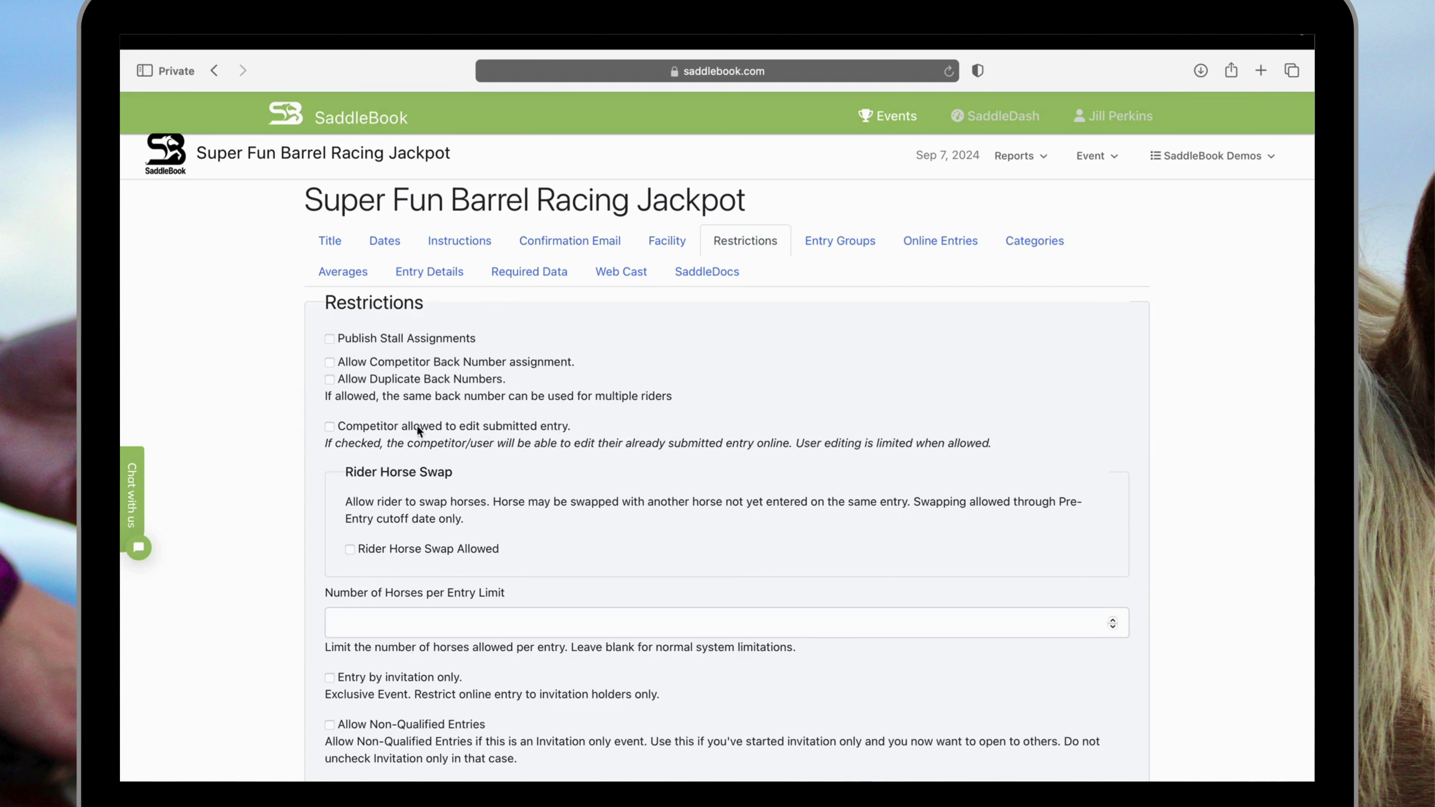
left_click(508, 428)
left_click(473, 549)
Require the rider's phone, DOB, address, city, state and zip in addition to the name, and update the event.
left_click(549, 280)
scroll(566, 408, "down", 3)
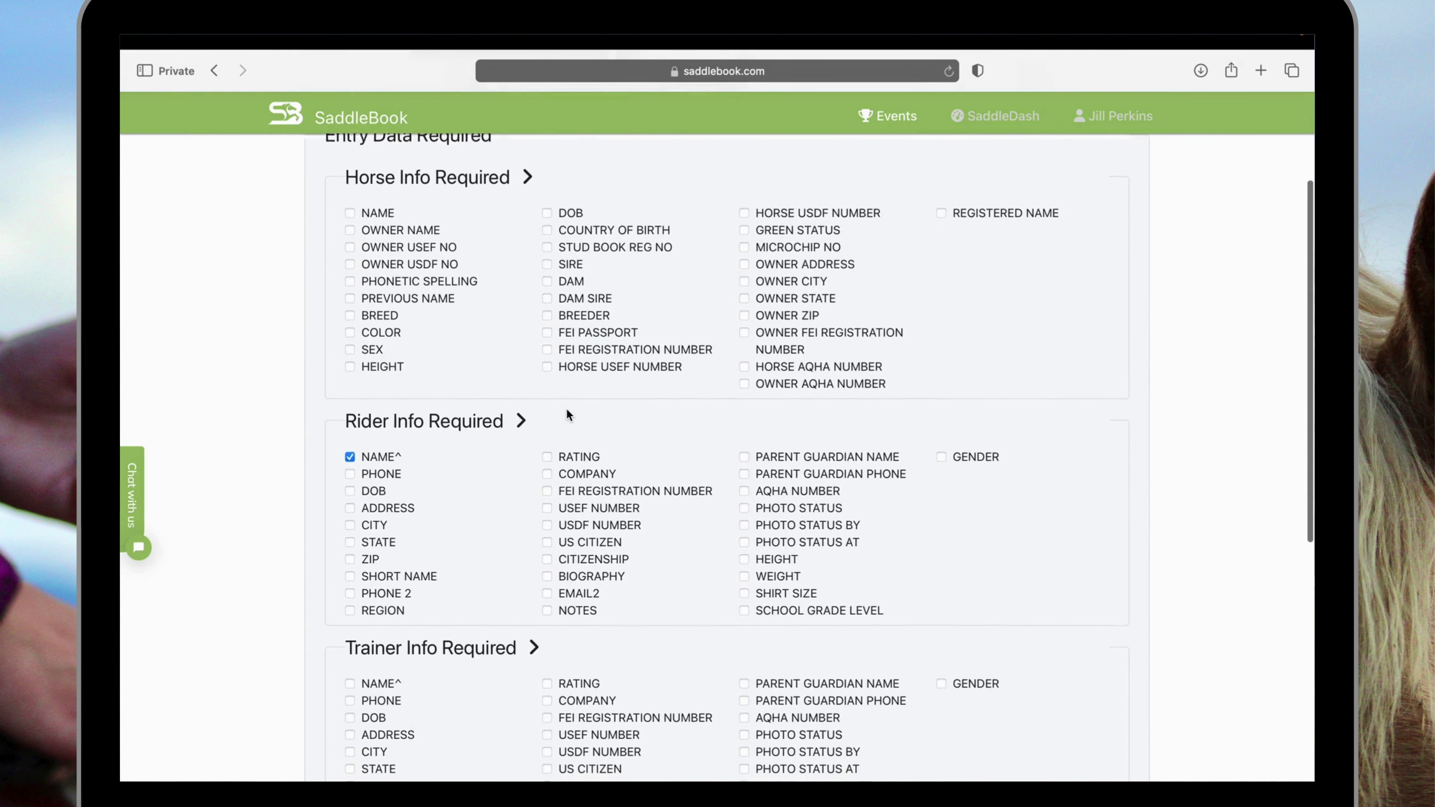
scroll(522, 331, "down", 1)
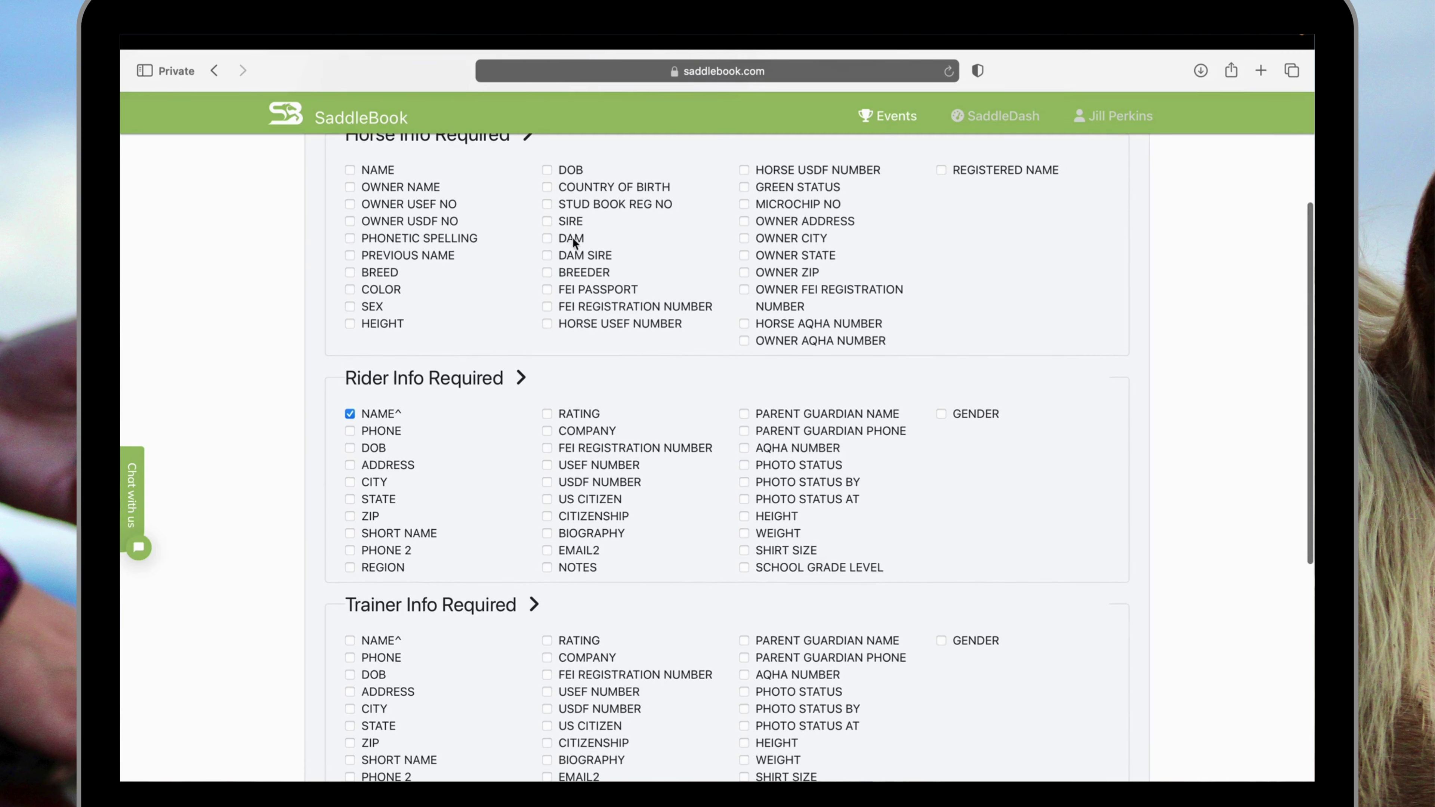
scroll(428, 328, "down", 2)
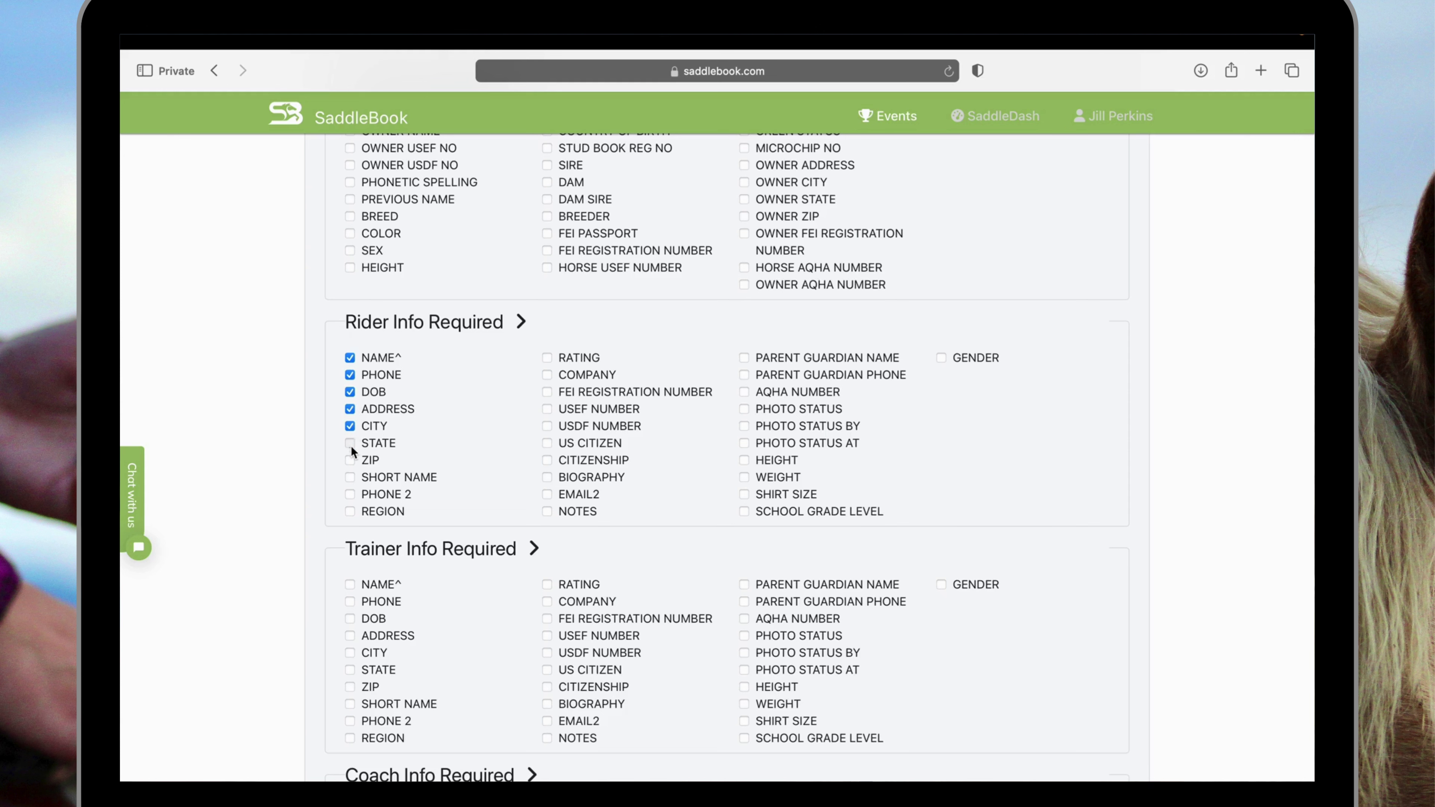
scroll(461, 465, "down", 5)
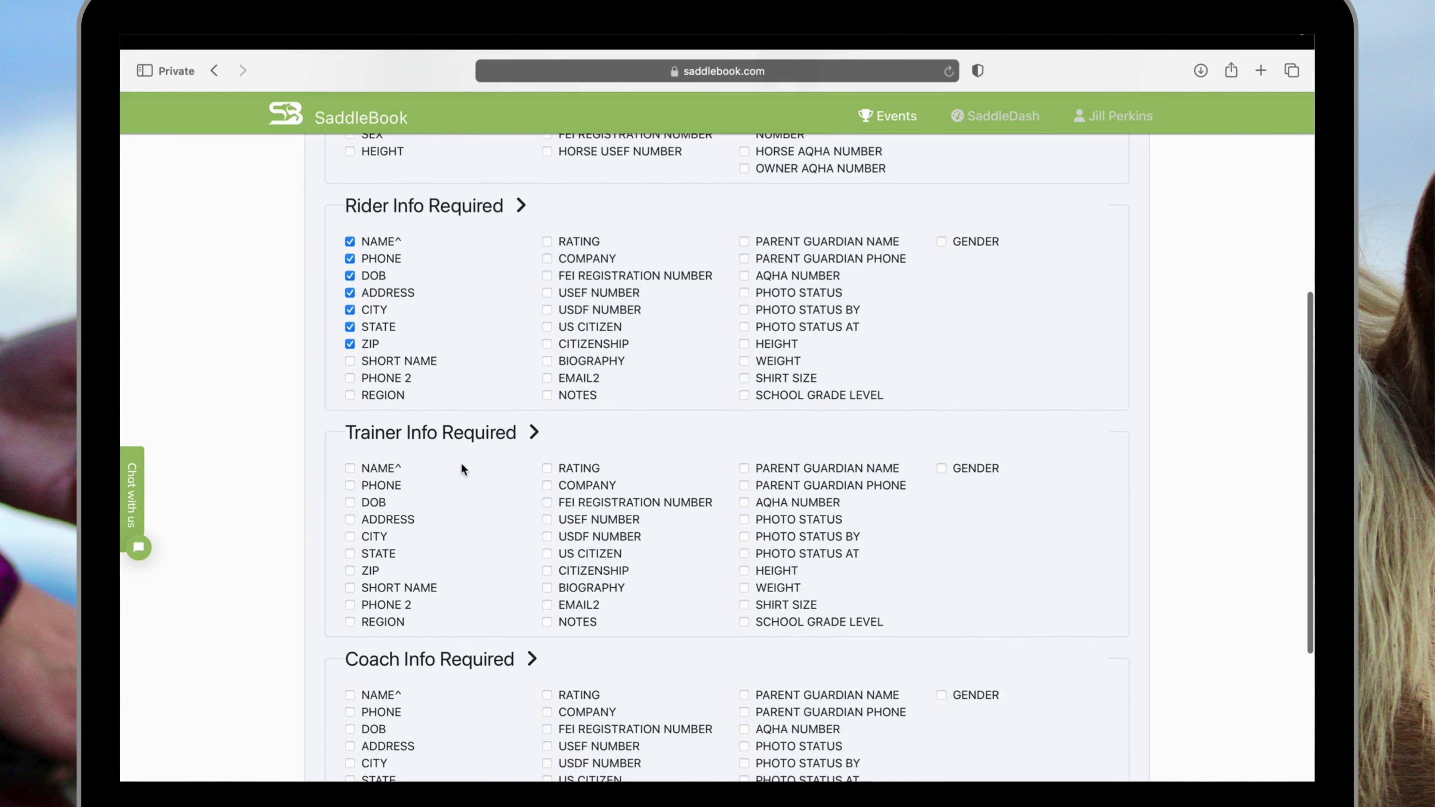
scroll(462, 462, "up", 3)
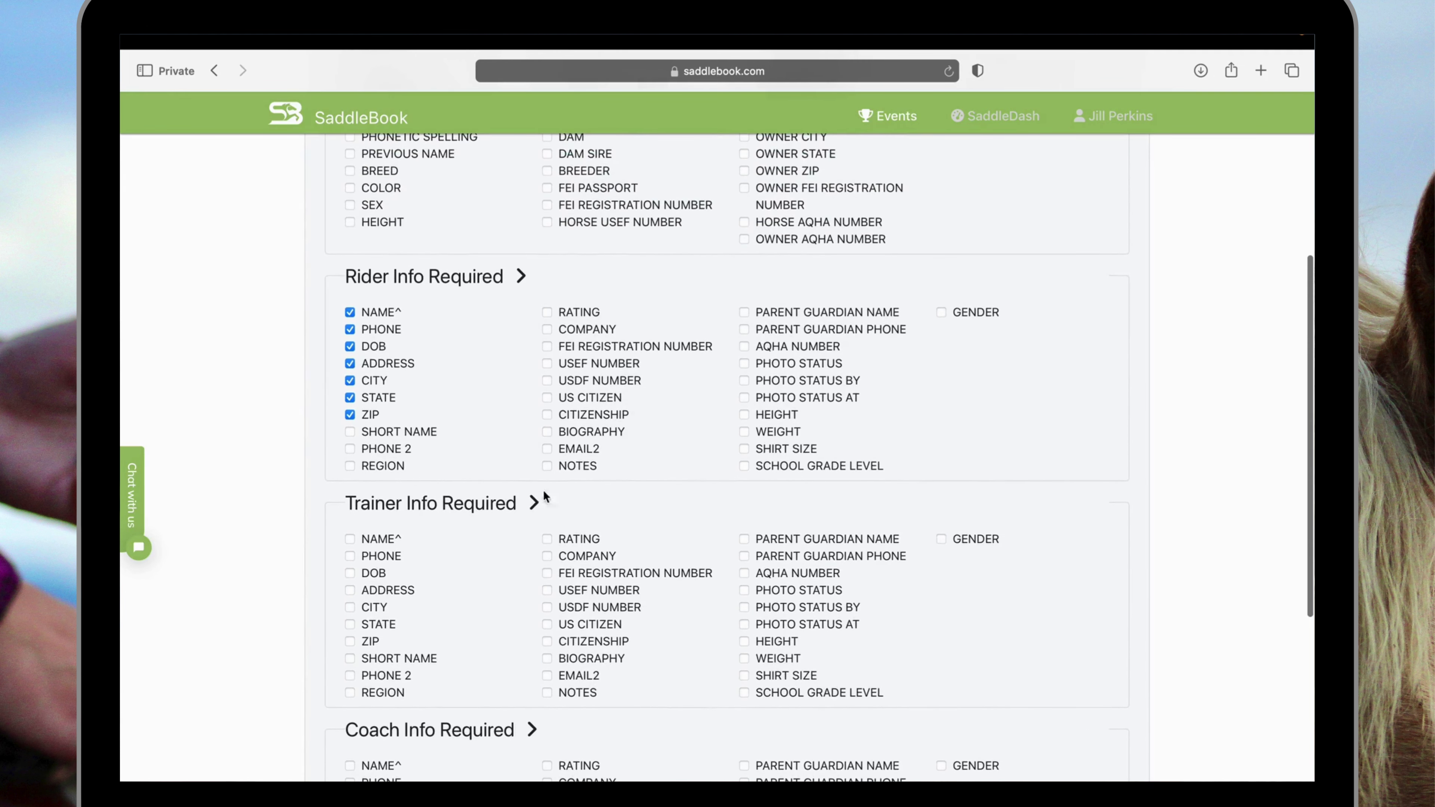
scroll(722, 442, "down", 10)
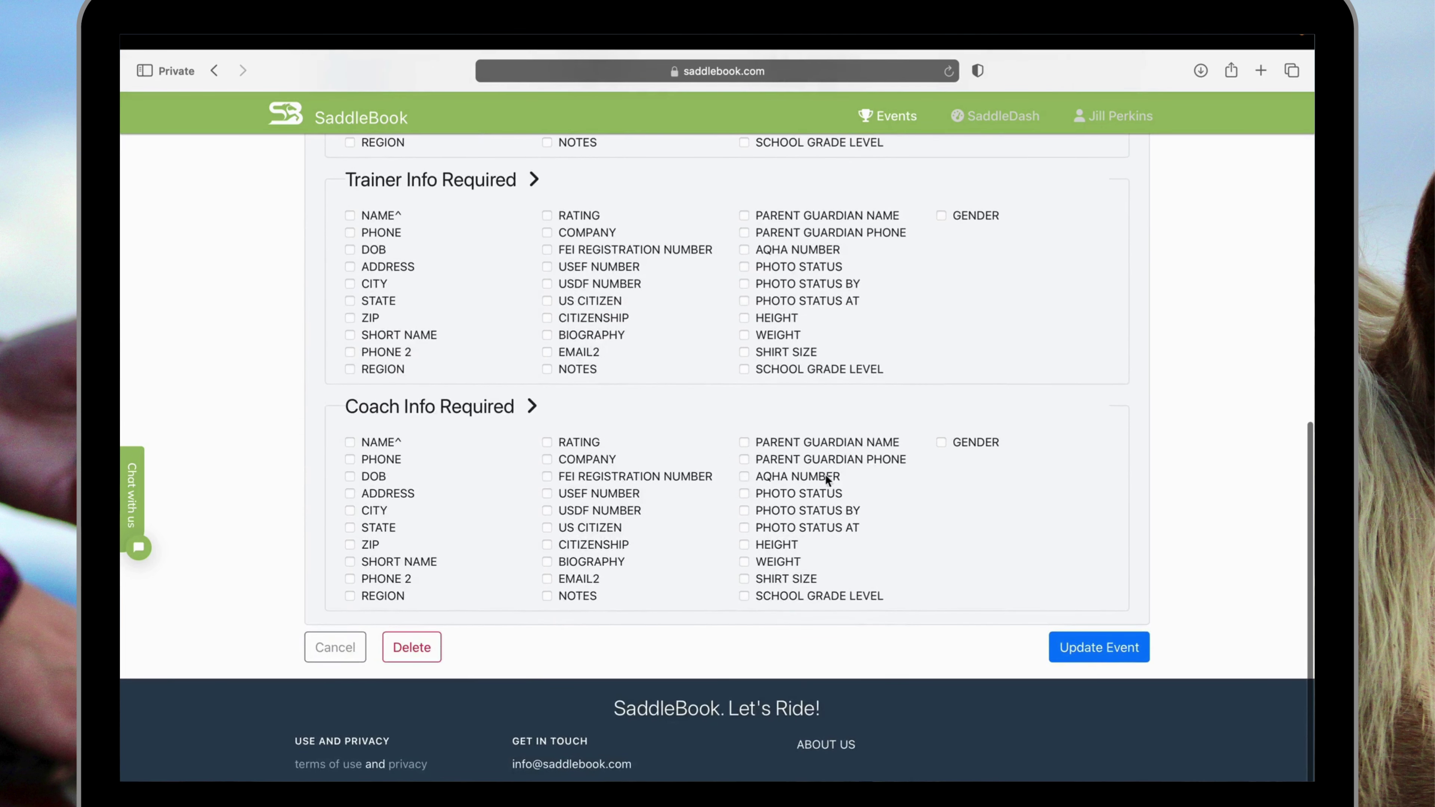
left_click(1110, 665)
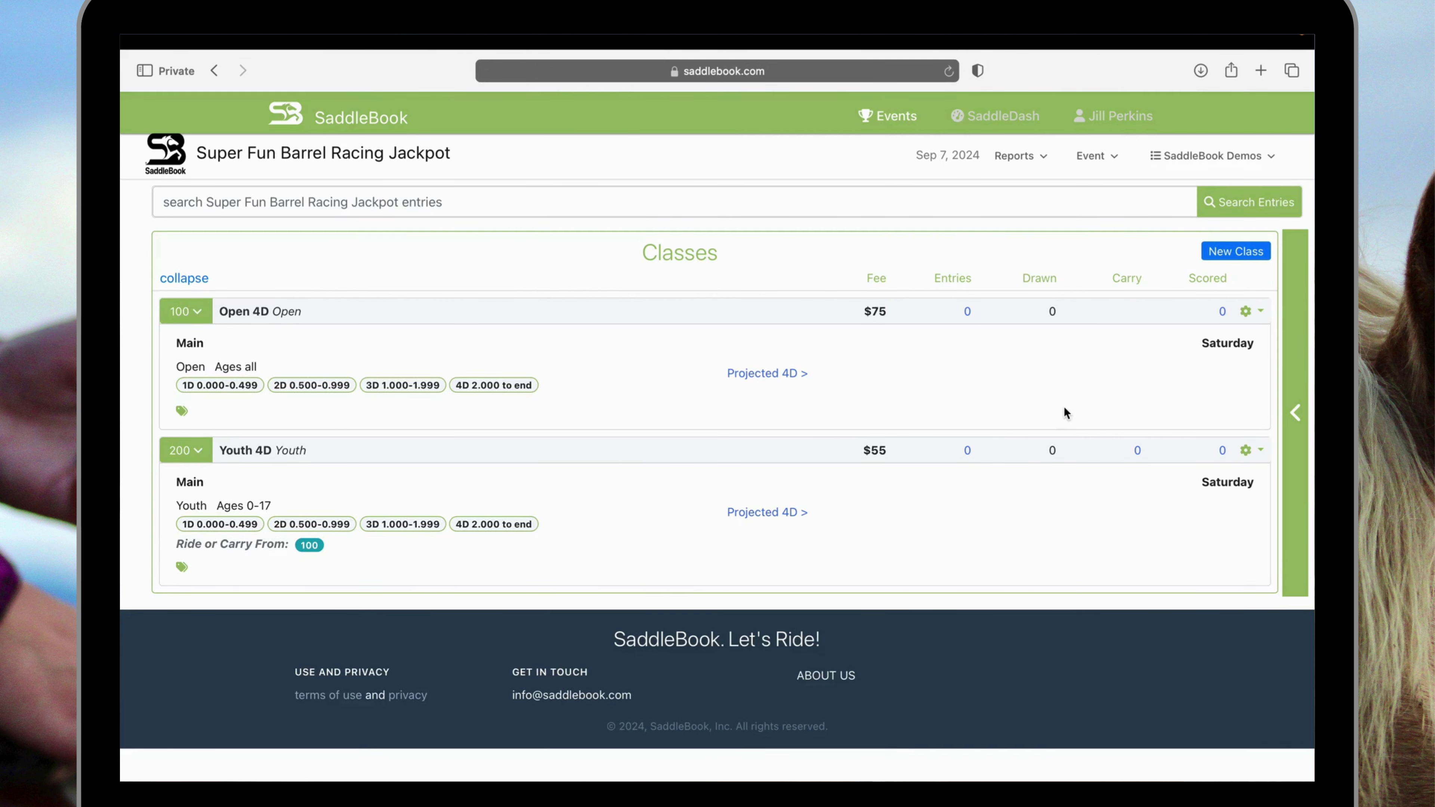
Search for "south" on the event's venue page and add South Jordan, UT, USA as the venue.
left_click(1111, 164)
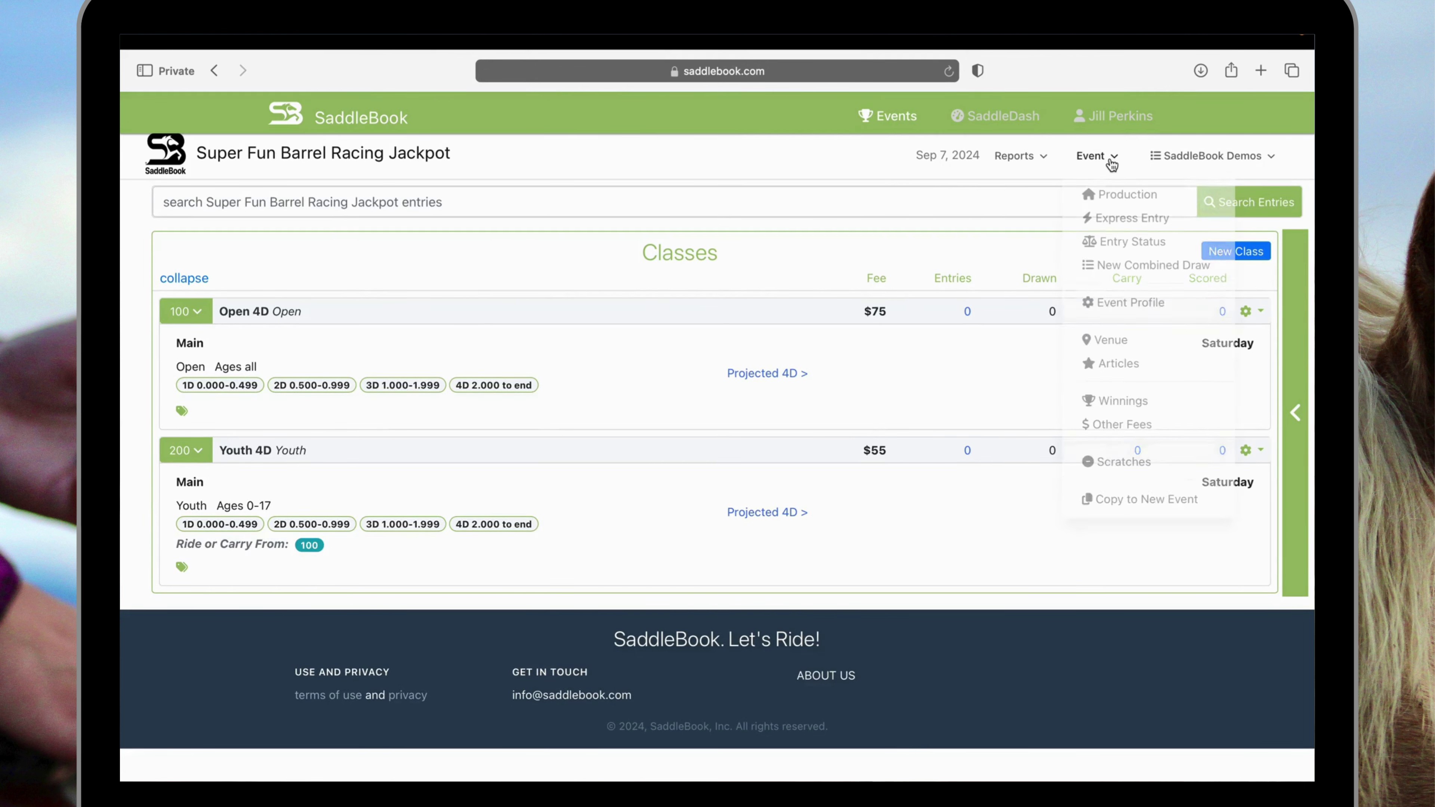
left_click(1117, 340)
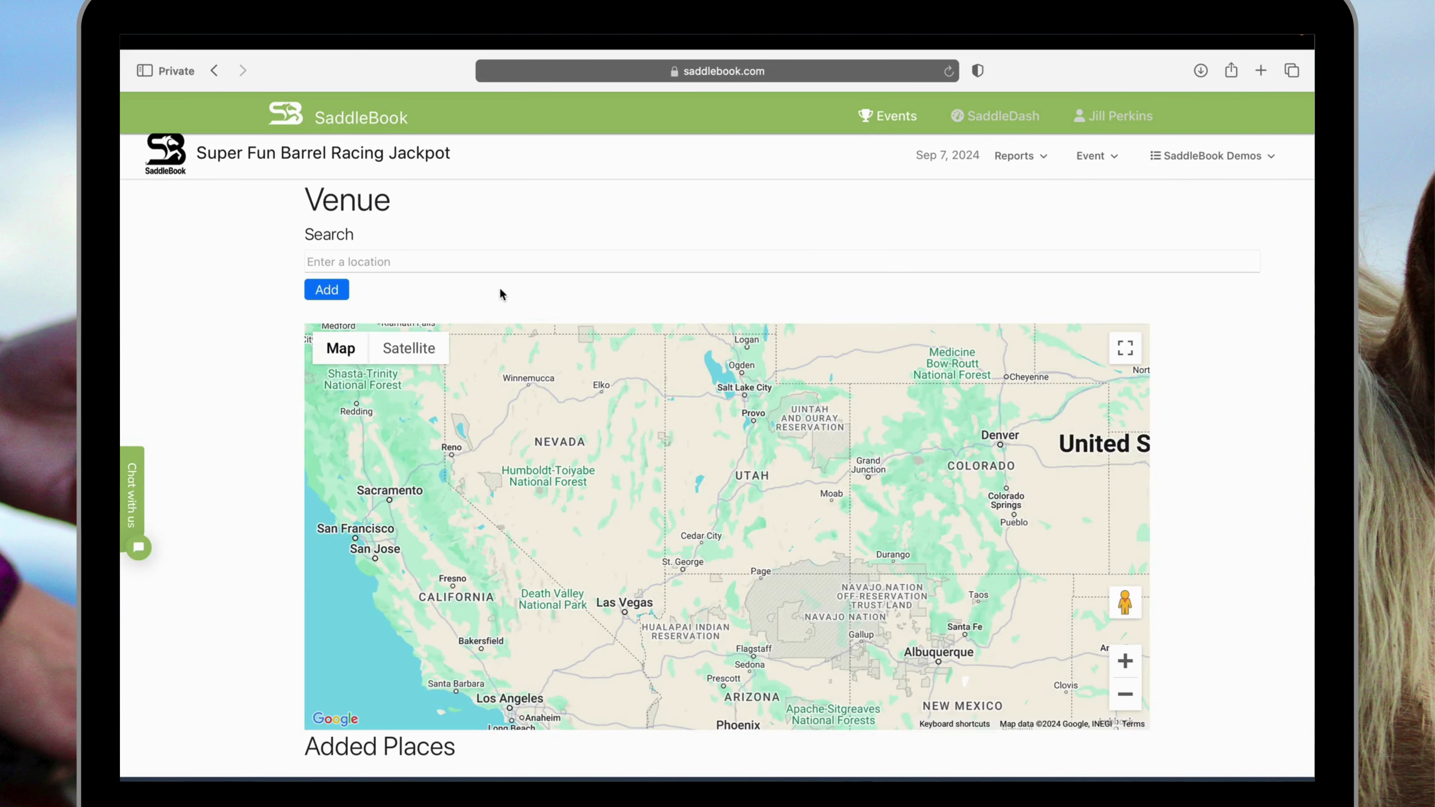
left_click(476, 267)
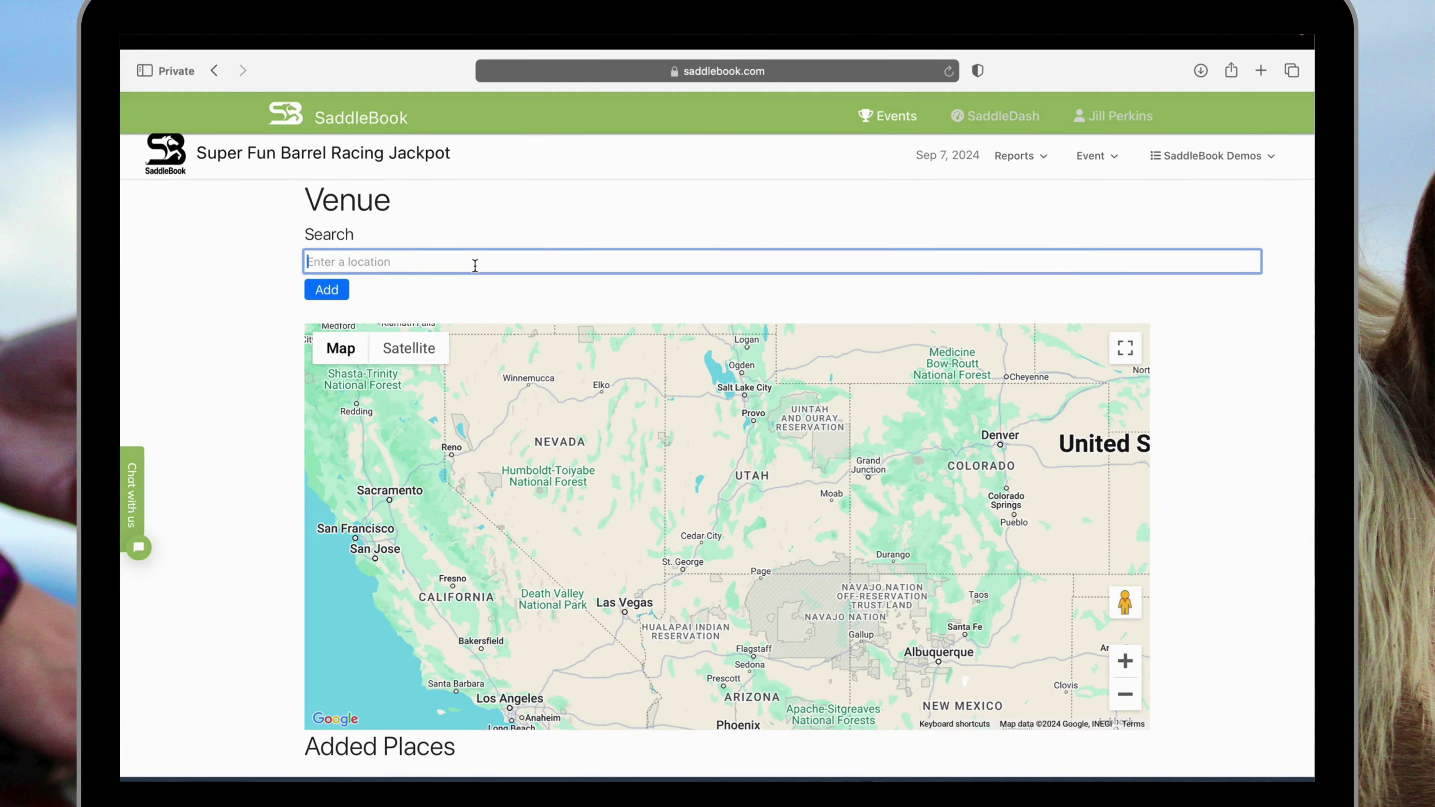
type("south")
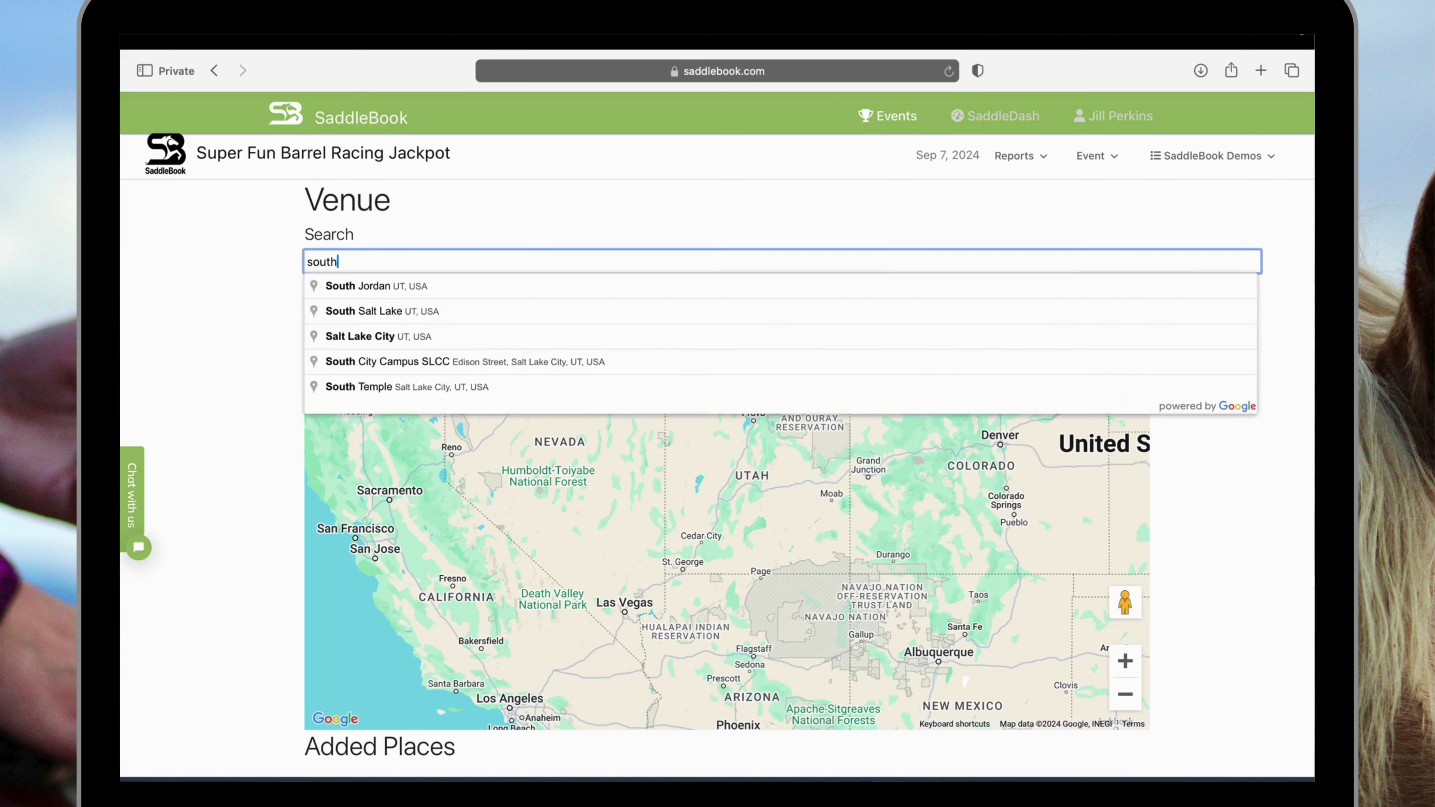
left_click(410, 288)
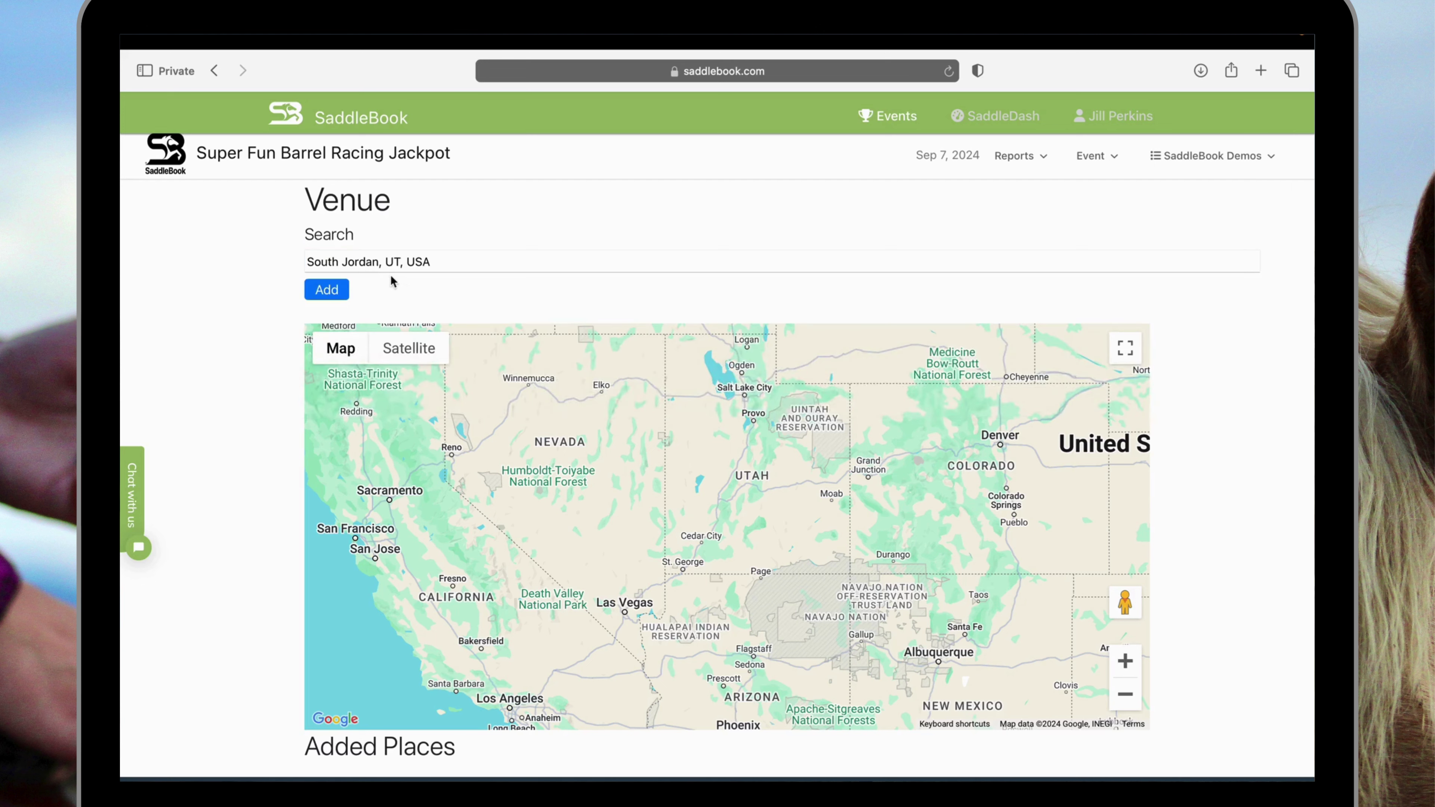
left_click(327, 290)
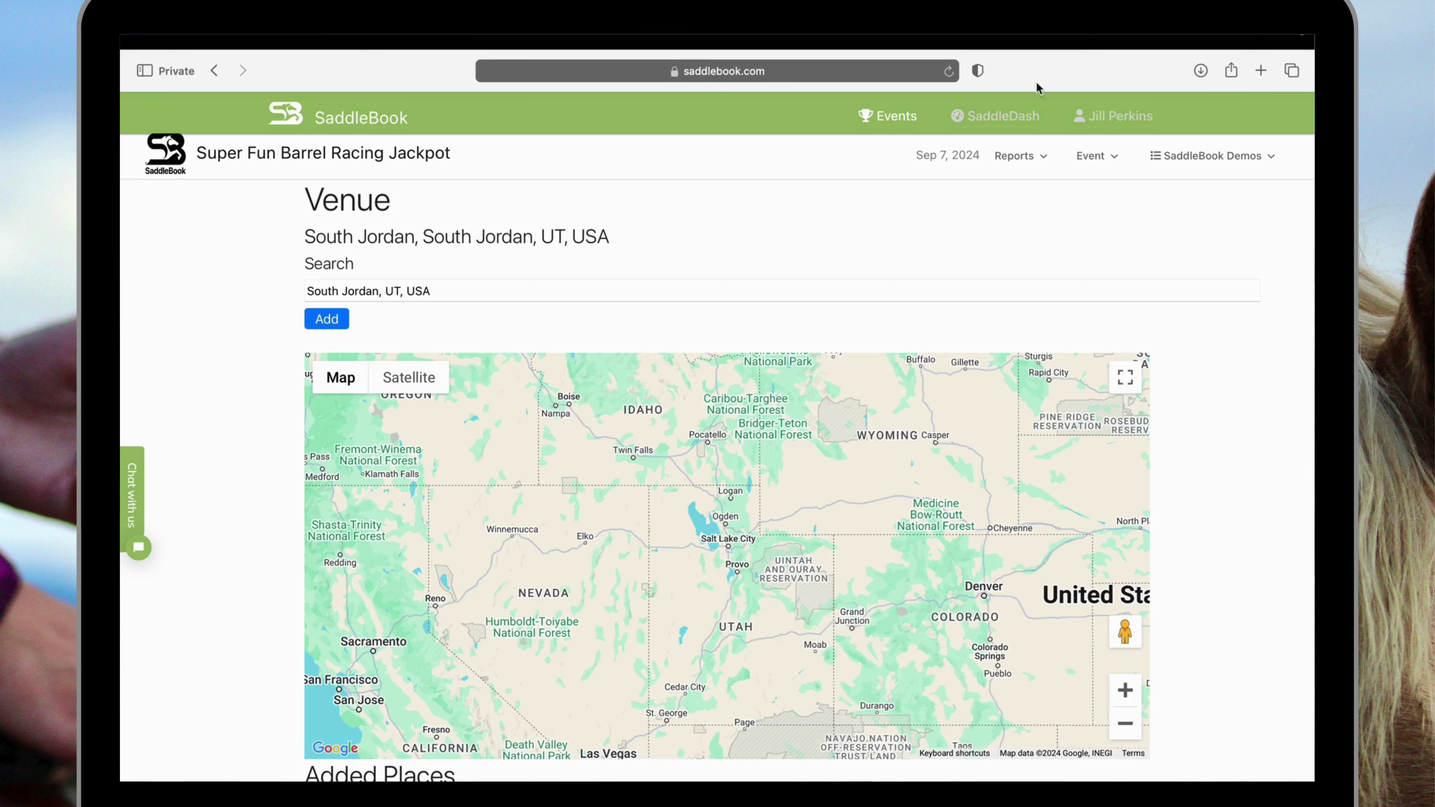
Return to the event's production page, open its public event page and check the displayed details and web address.
left_click(1096, 156)
left_click(1106, 191)
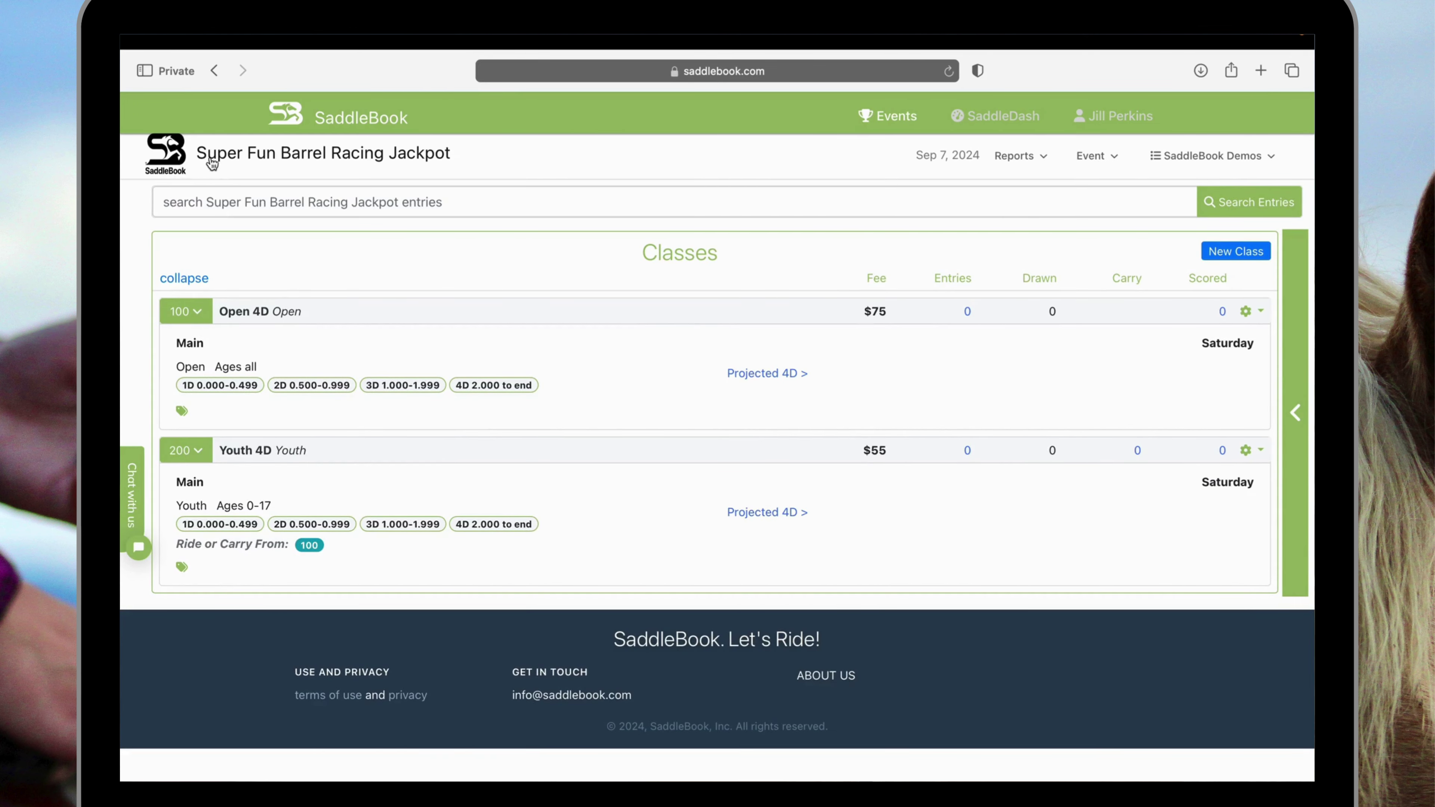
left_click(230, 161)
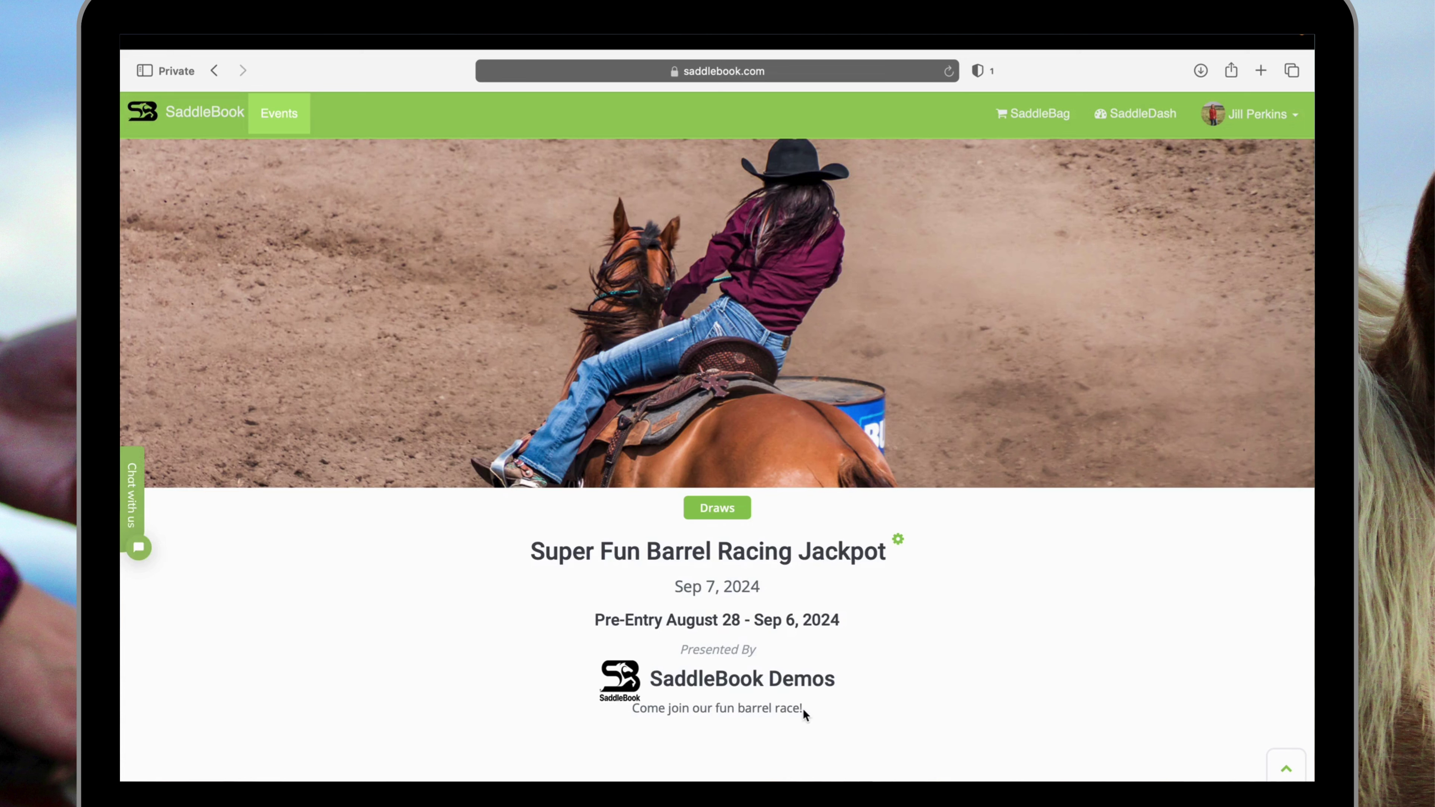
scroll(714, 756, "down", 2)
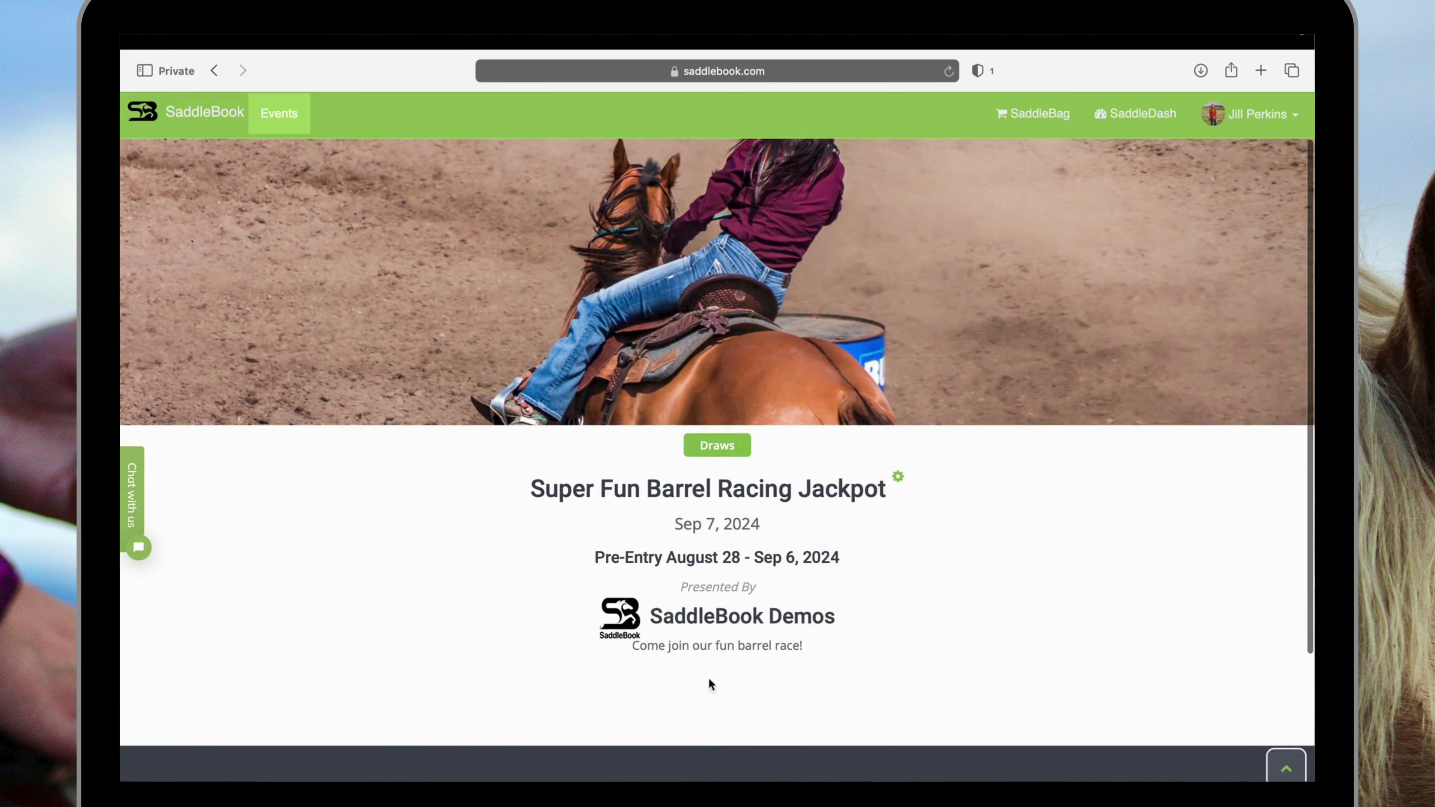
scroll(728, 693, "up", 2)
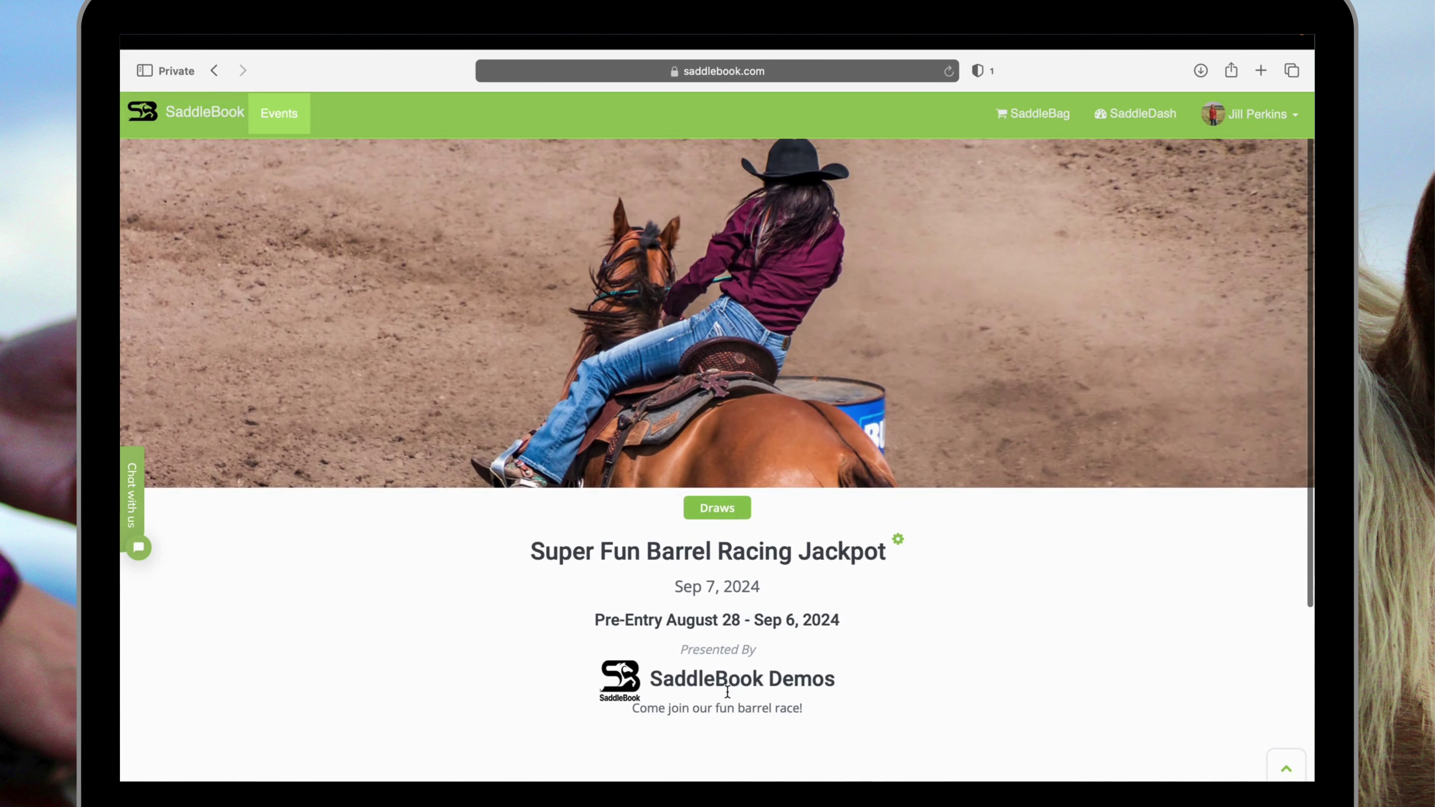
left_click(794, 69)
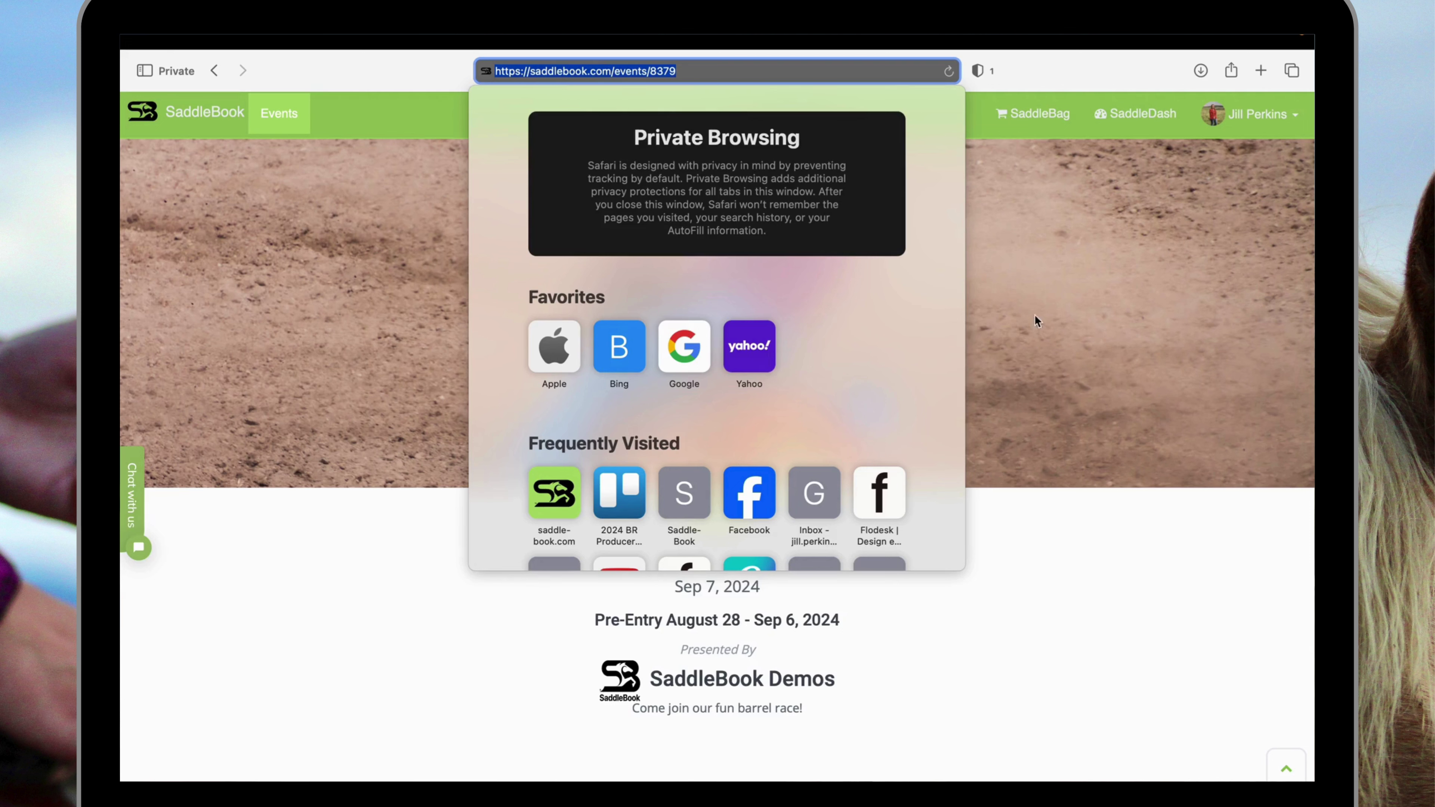
key("Escape")
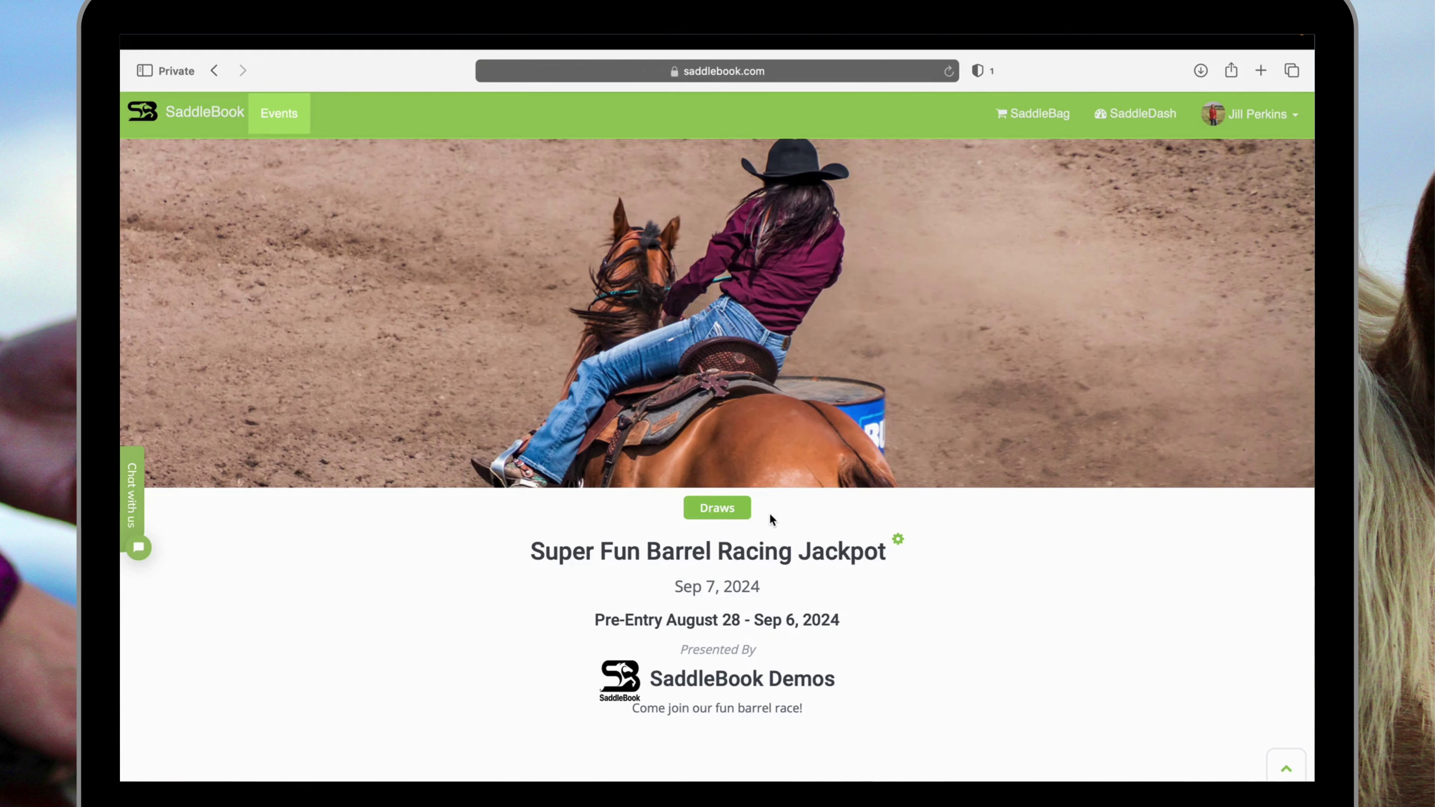